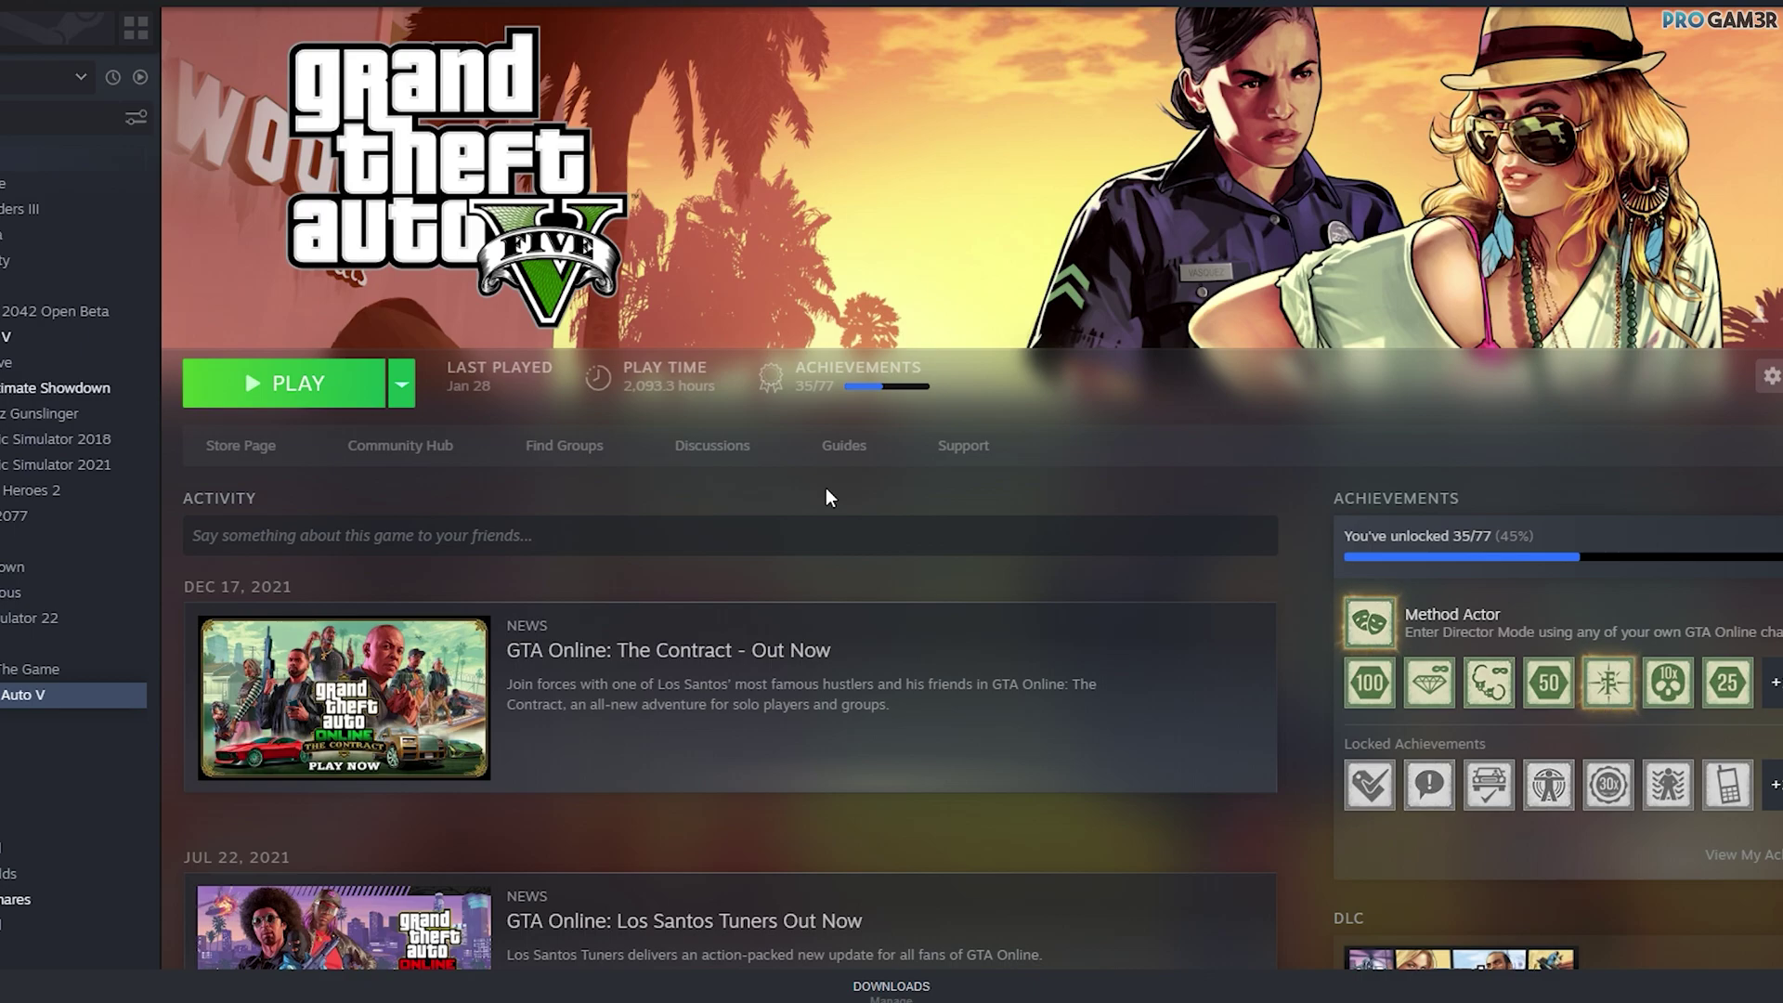
Switch Steam from the Grand Theft Auto V library page to the Lunar New Year Store front page.
{"action": "left_click", "coordinate": [101, 26]}
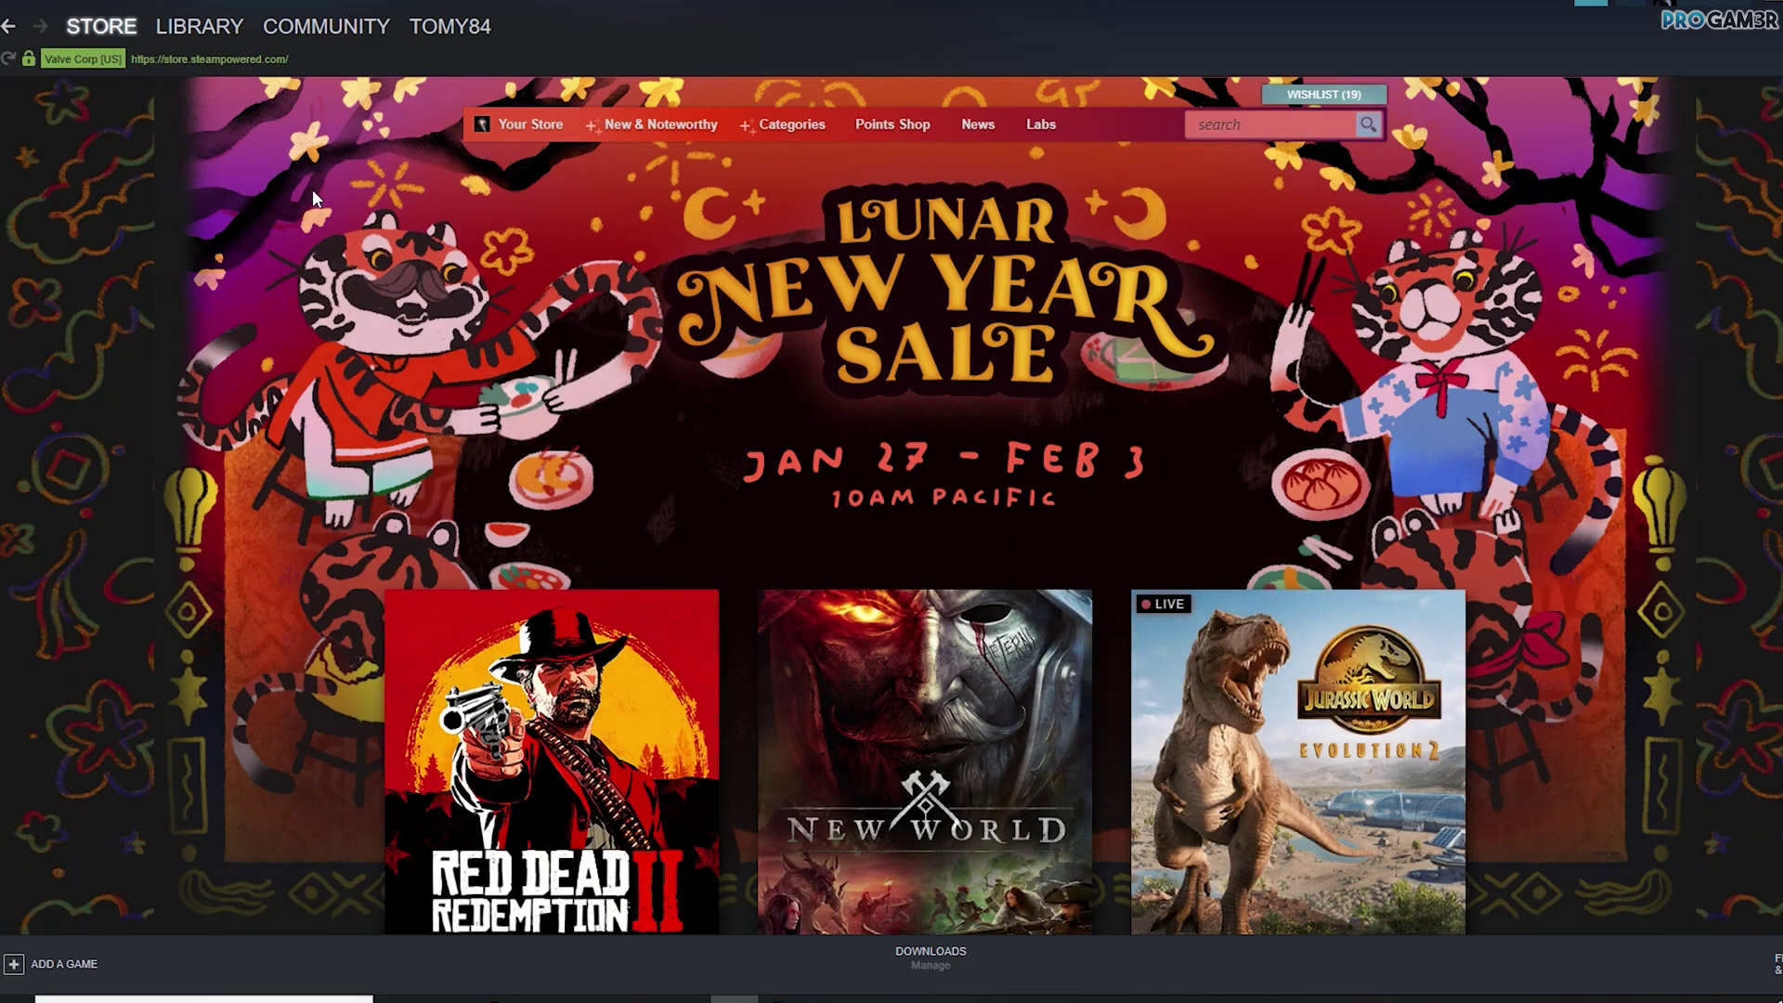
Browse Grand Theft Auto V's local files from the Steam library's Manage menu.
{"action": "mouse_move", "coordinate": [196, 29]}
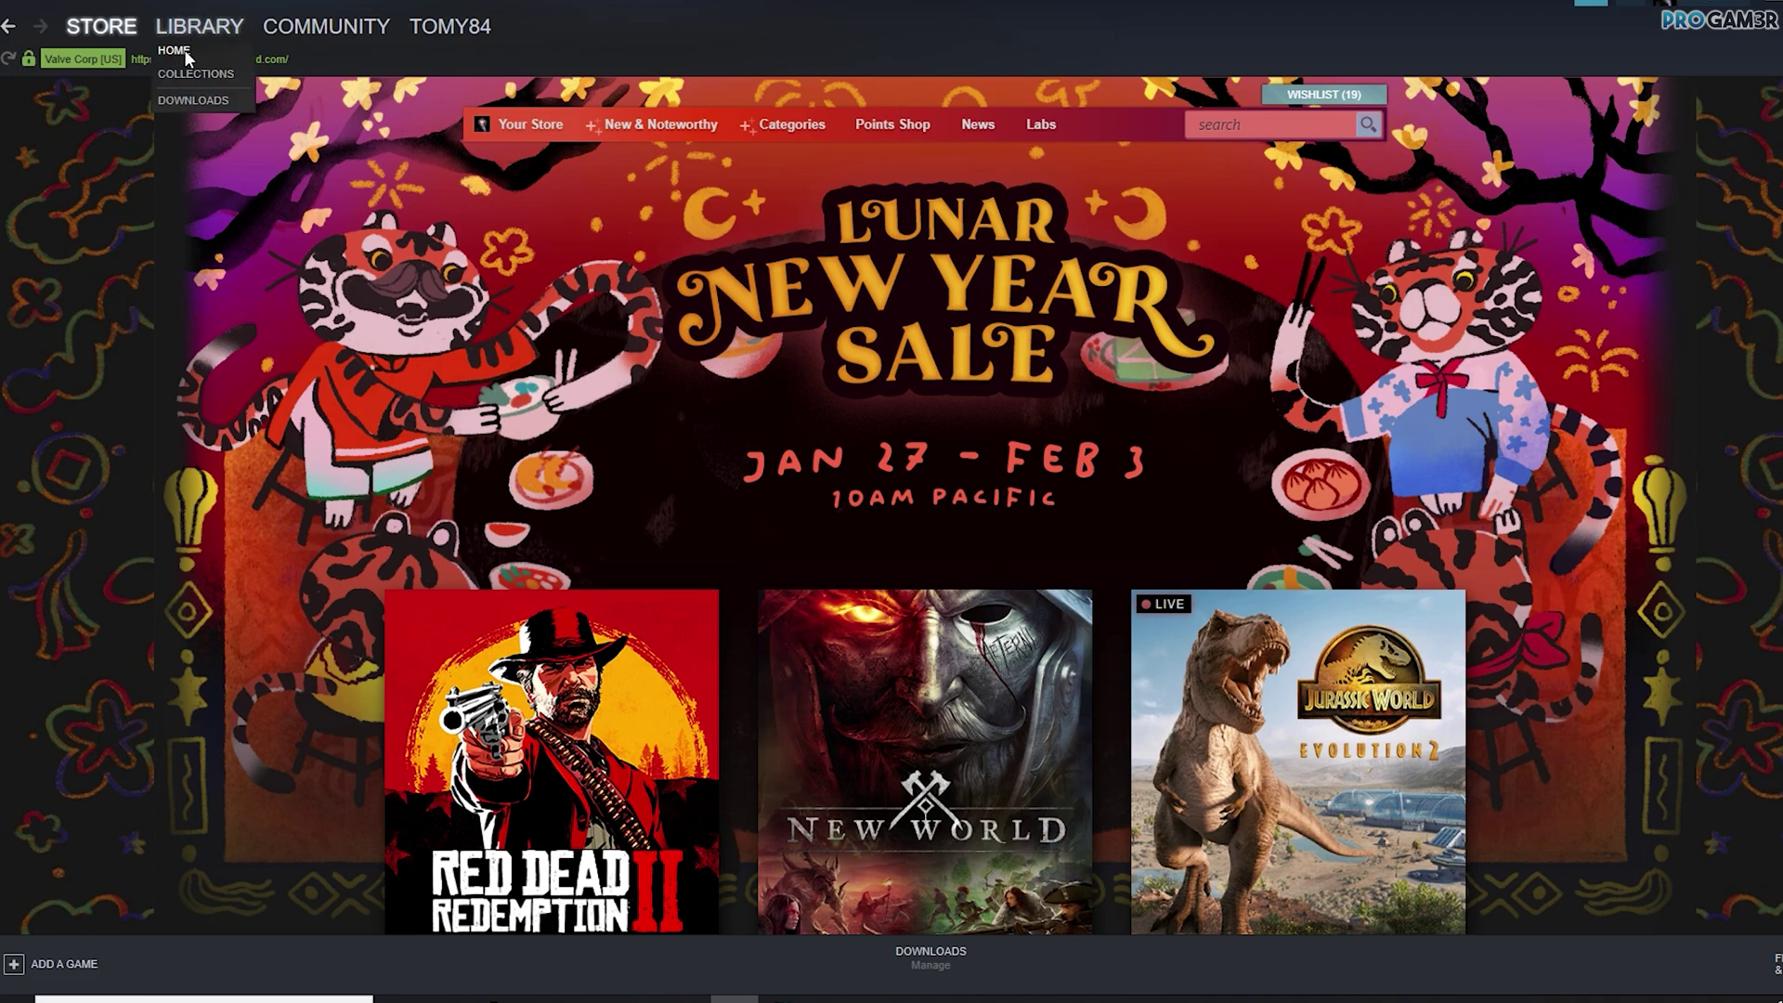
{"action": "left_click", "coordinate": [177, 51]}
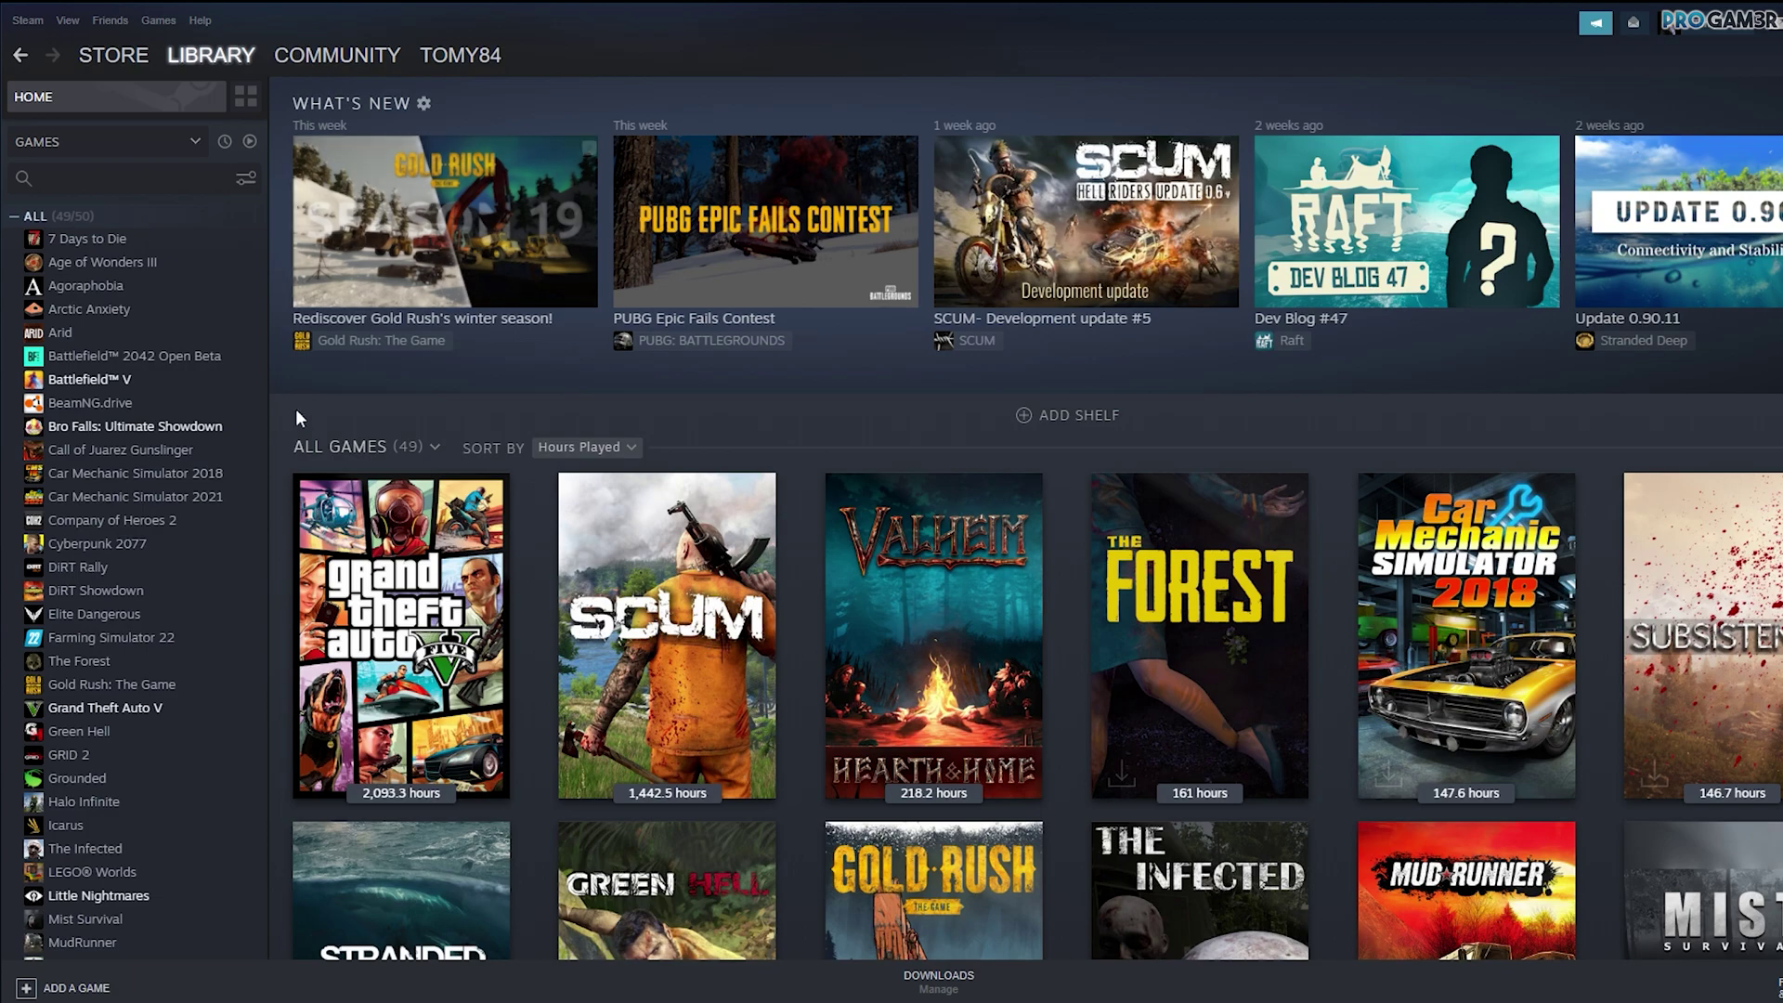
{"action": "left_click", "coordinate": [150, 707]}
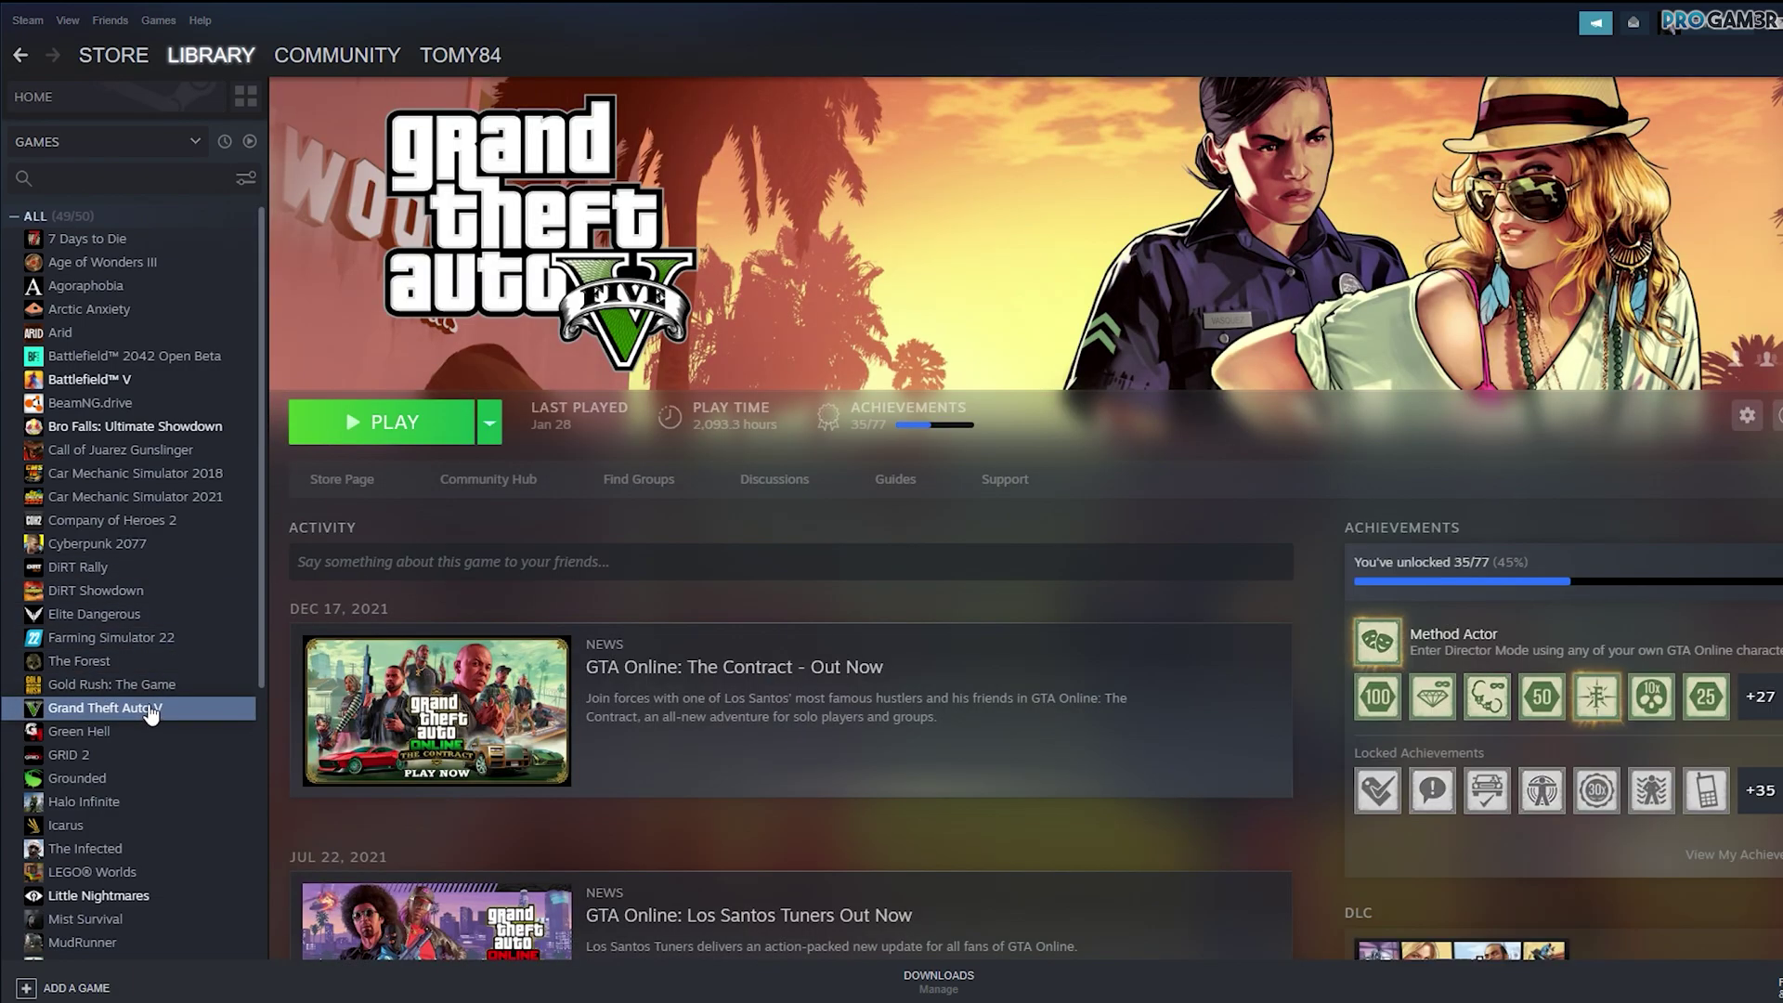
{"action": "right_click", "coordinate": [150, 708]}
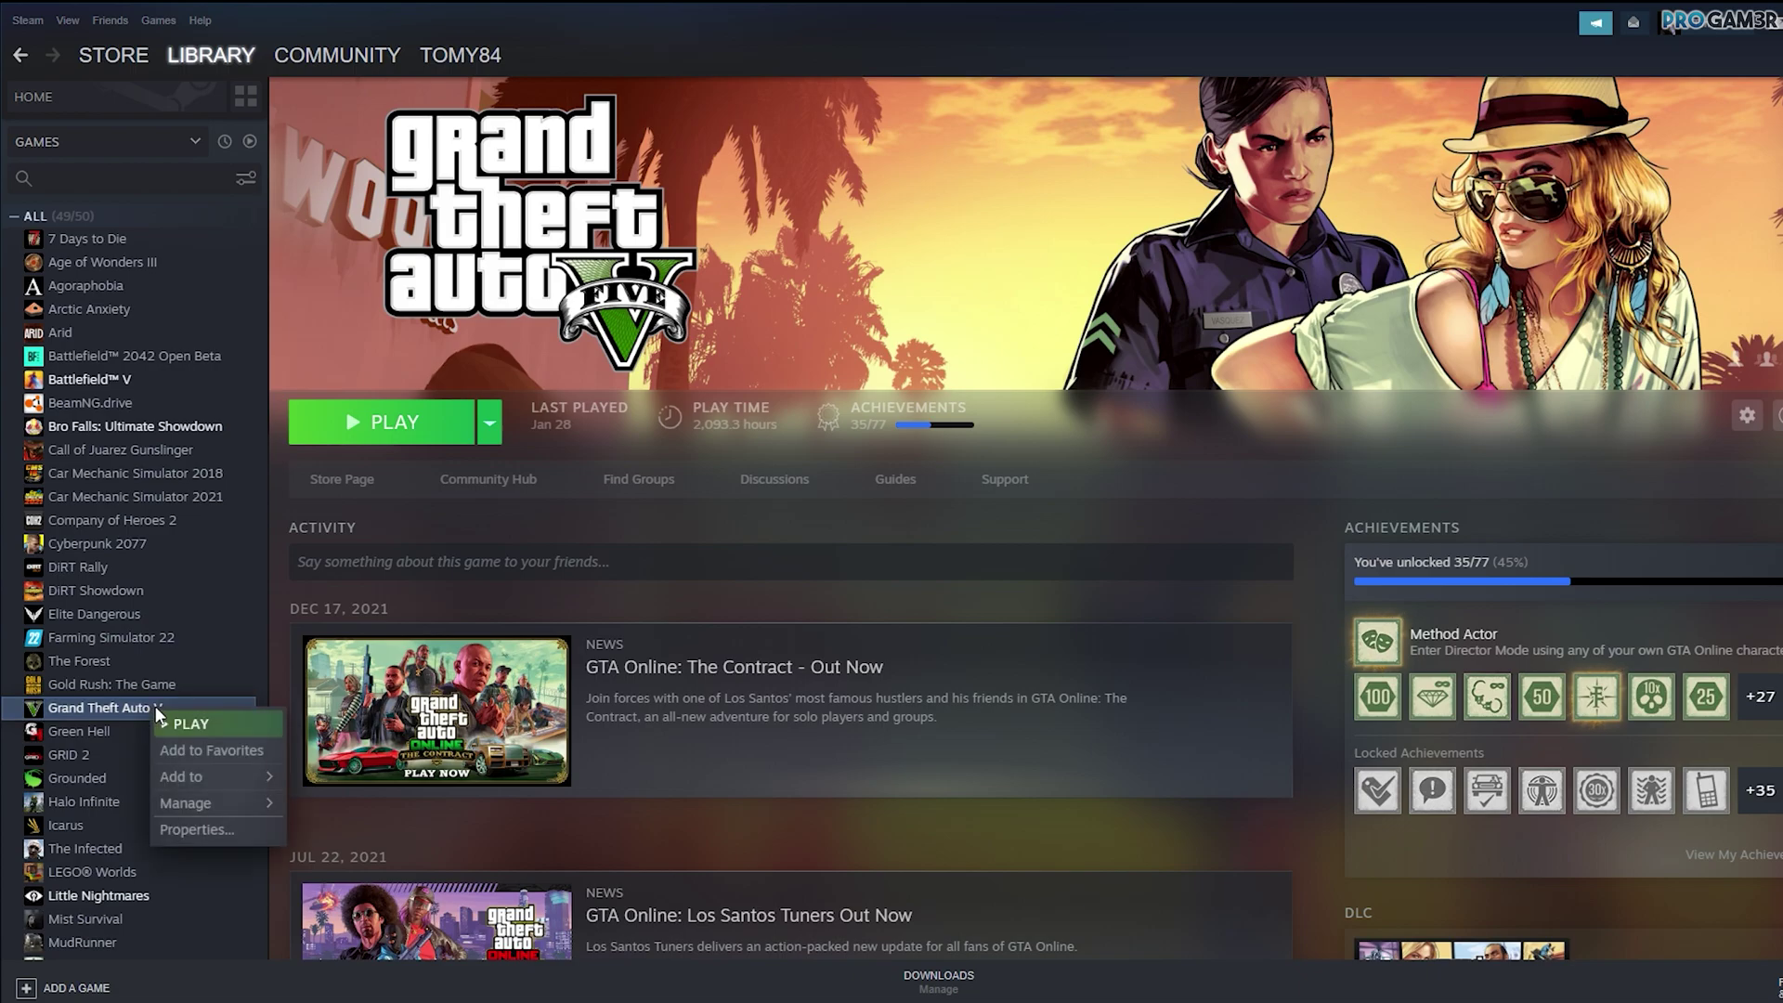
{"action": "mouse_move", "coordinate": [208, 801]}
{"action": "left_click", "coordinate": [349, 852]}
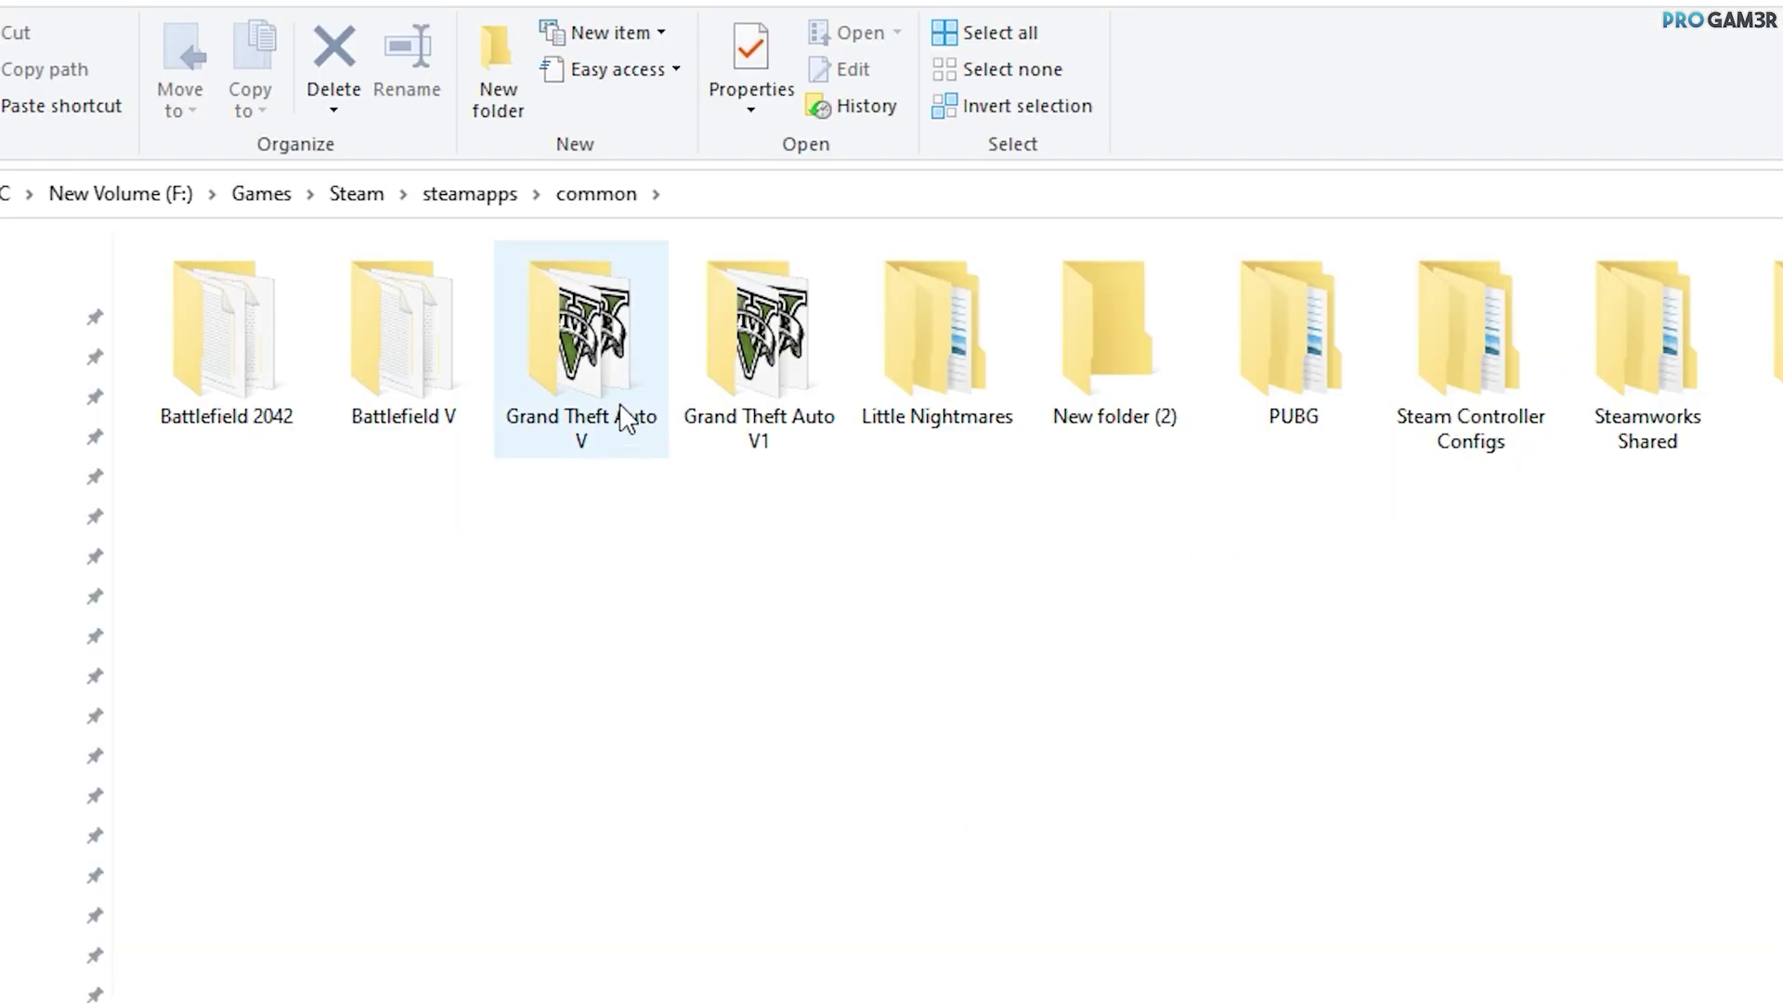
Select the Grand Theft Auto V folder rather than Grand Theft Auto V1 in steamapps\common.
{"action": "mouse_move", "coordinate": [708, 398]}
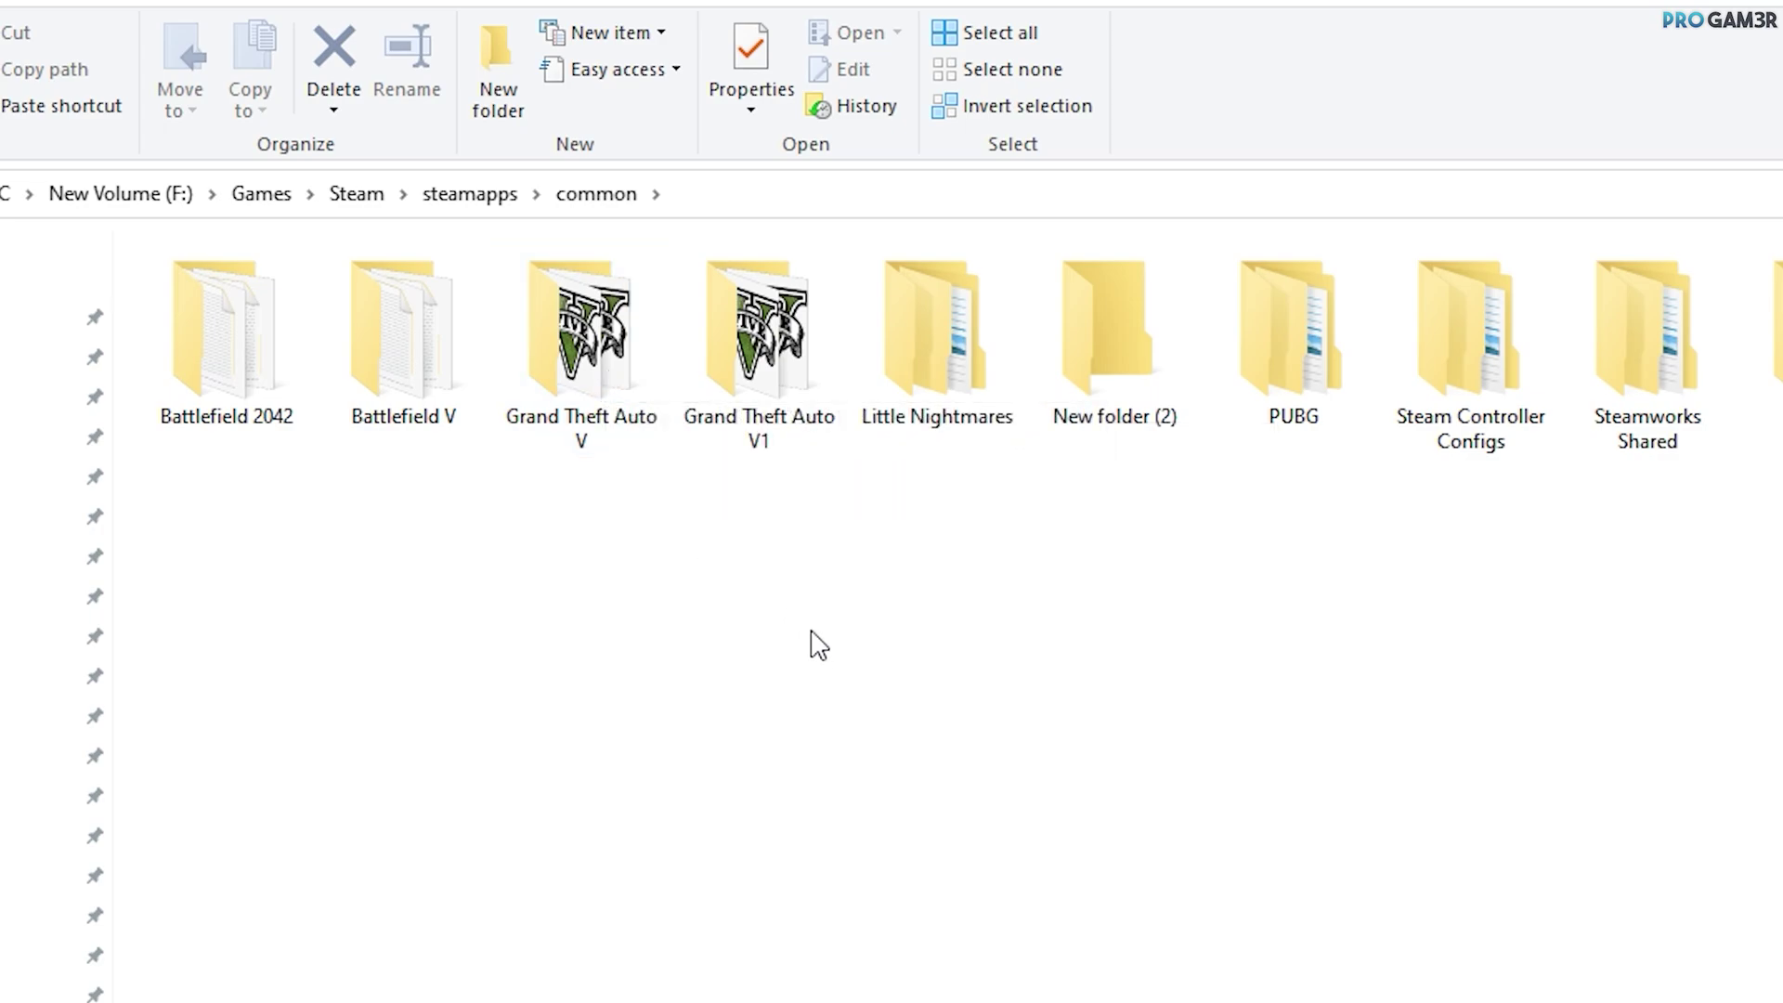
{"action": "left_click", "coordinate": [788, 360]}
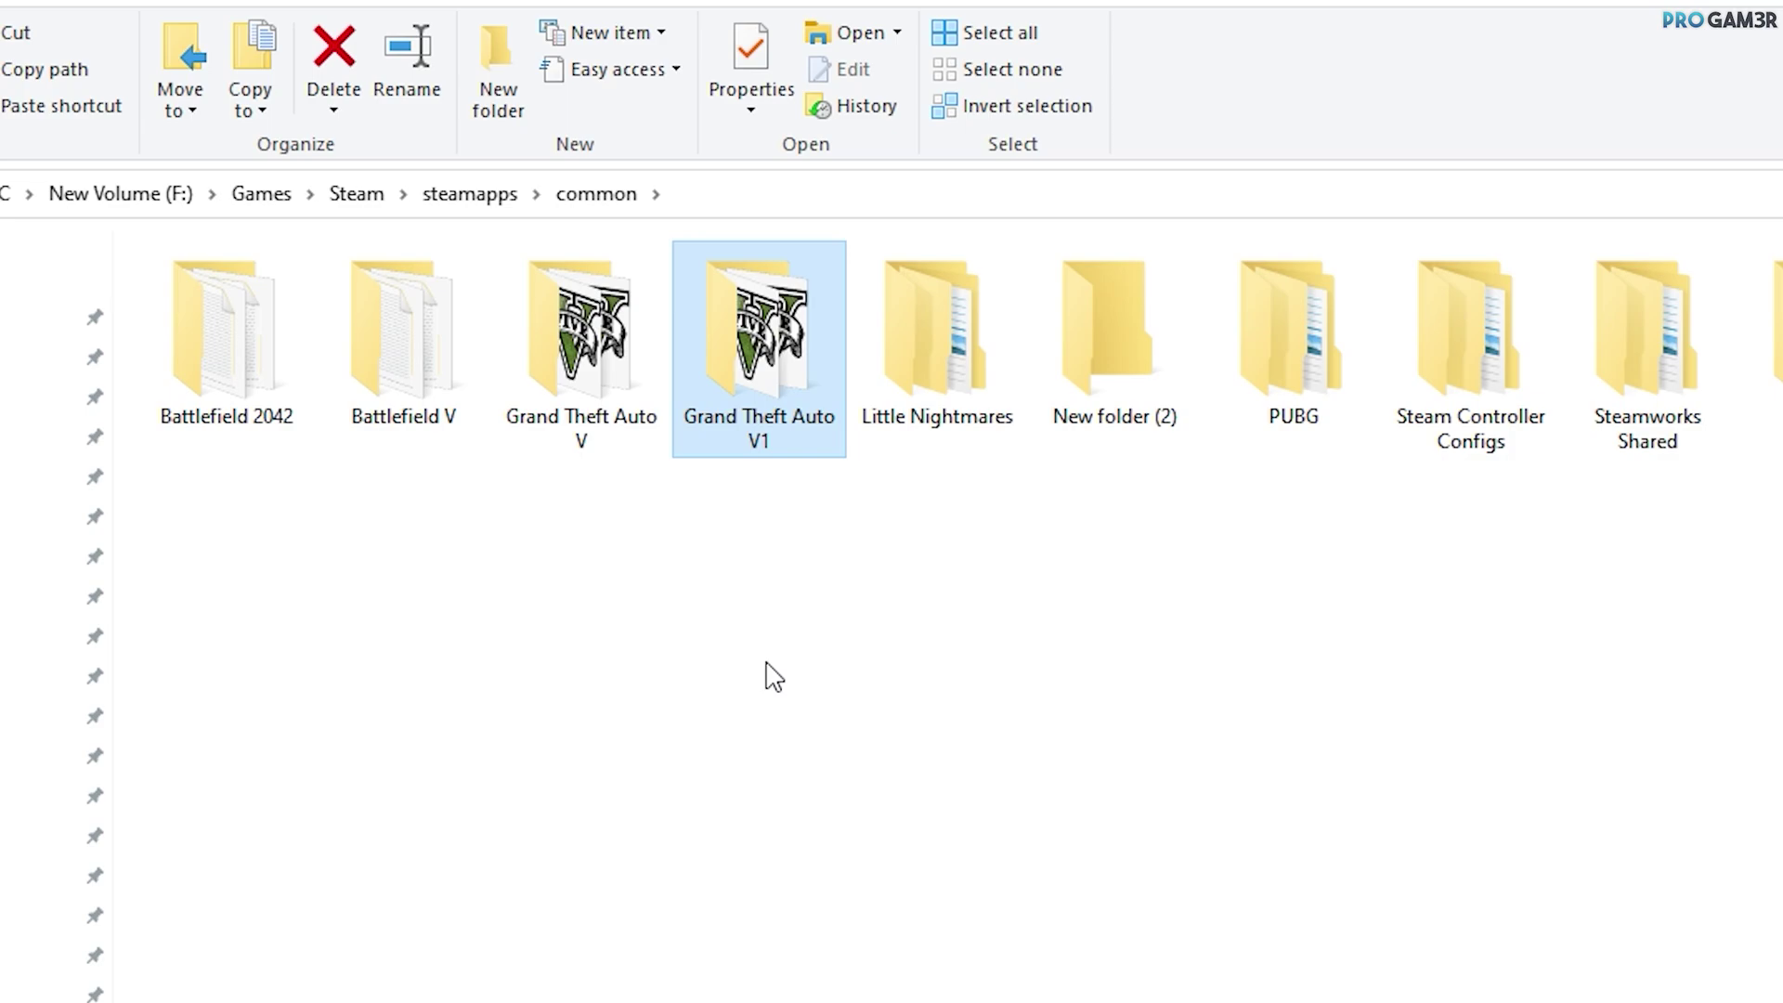
{"action": "key", "text": "Left"}
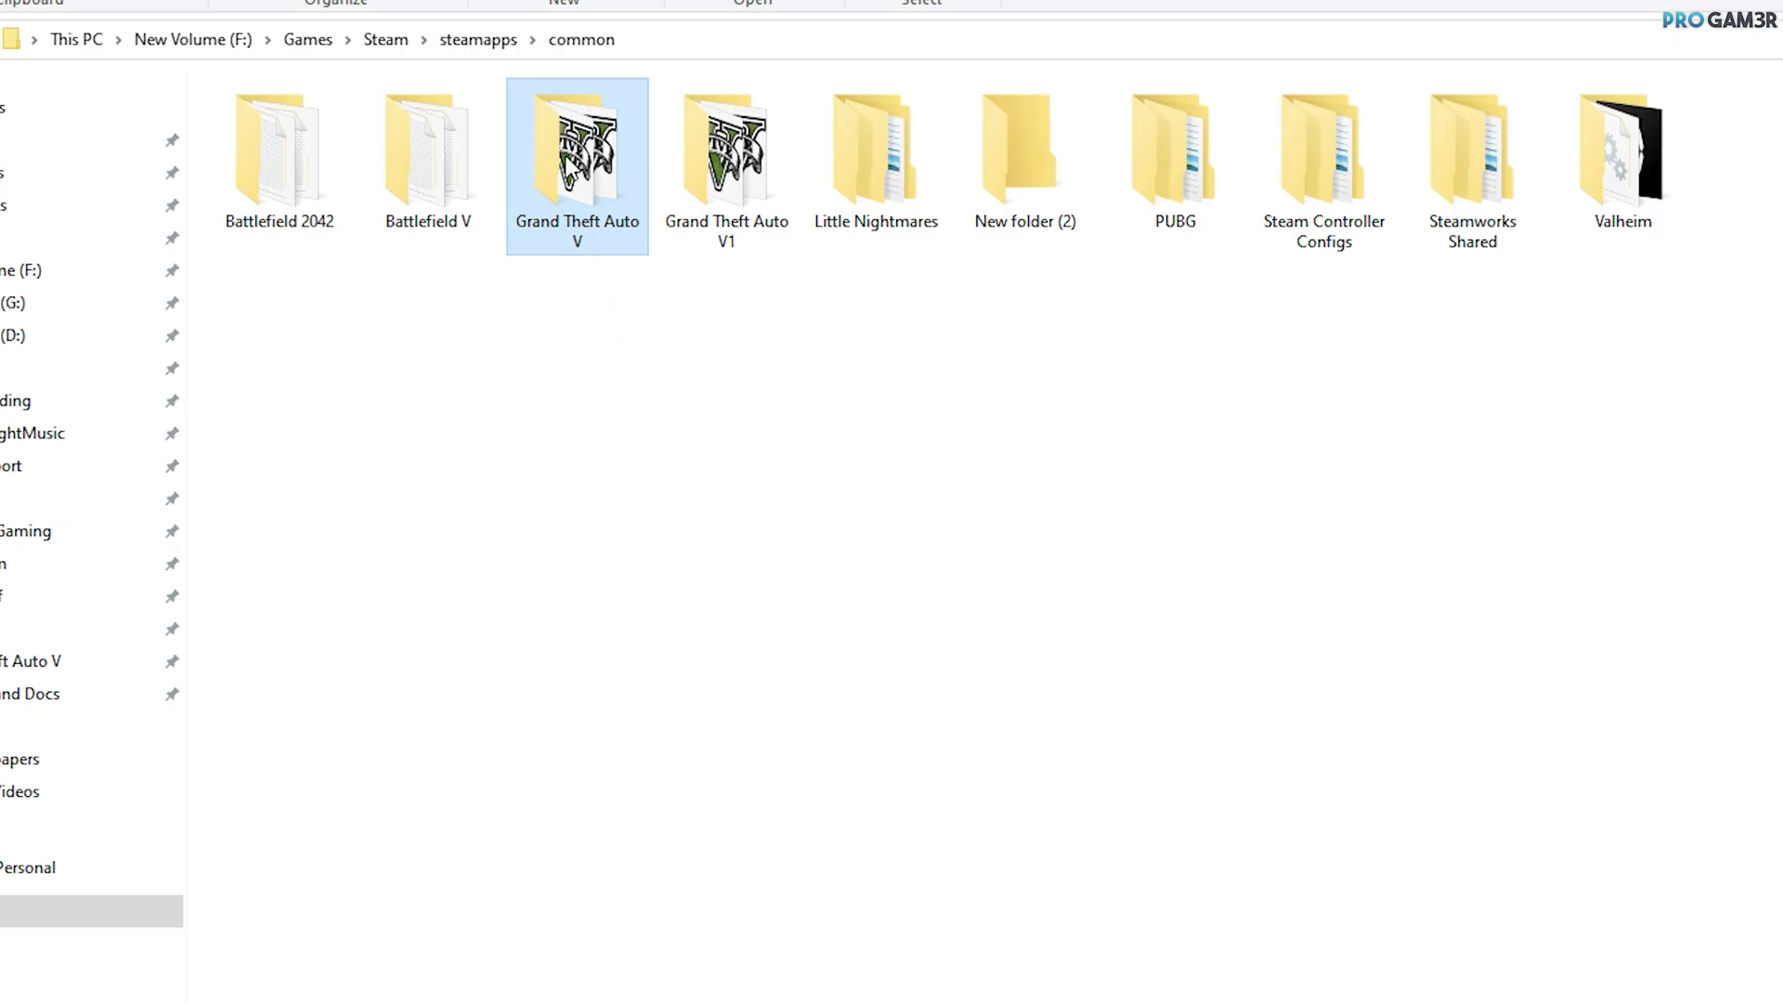
{"action": "right_click", "coordinate": [562, 243]}
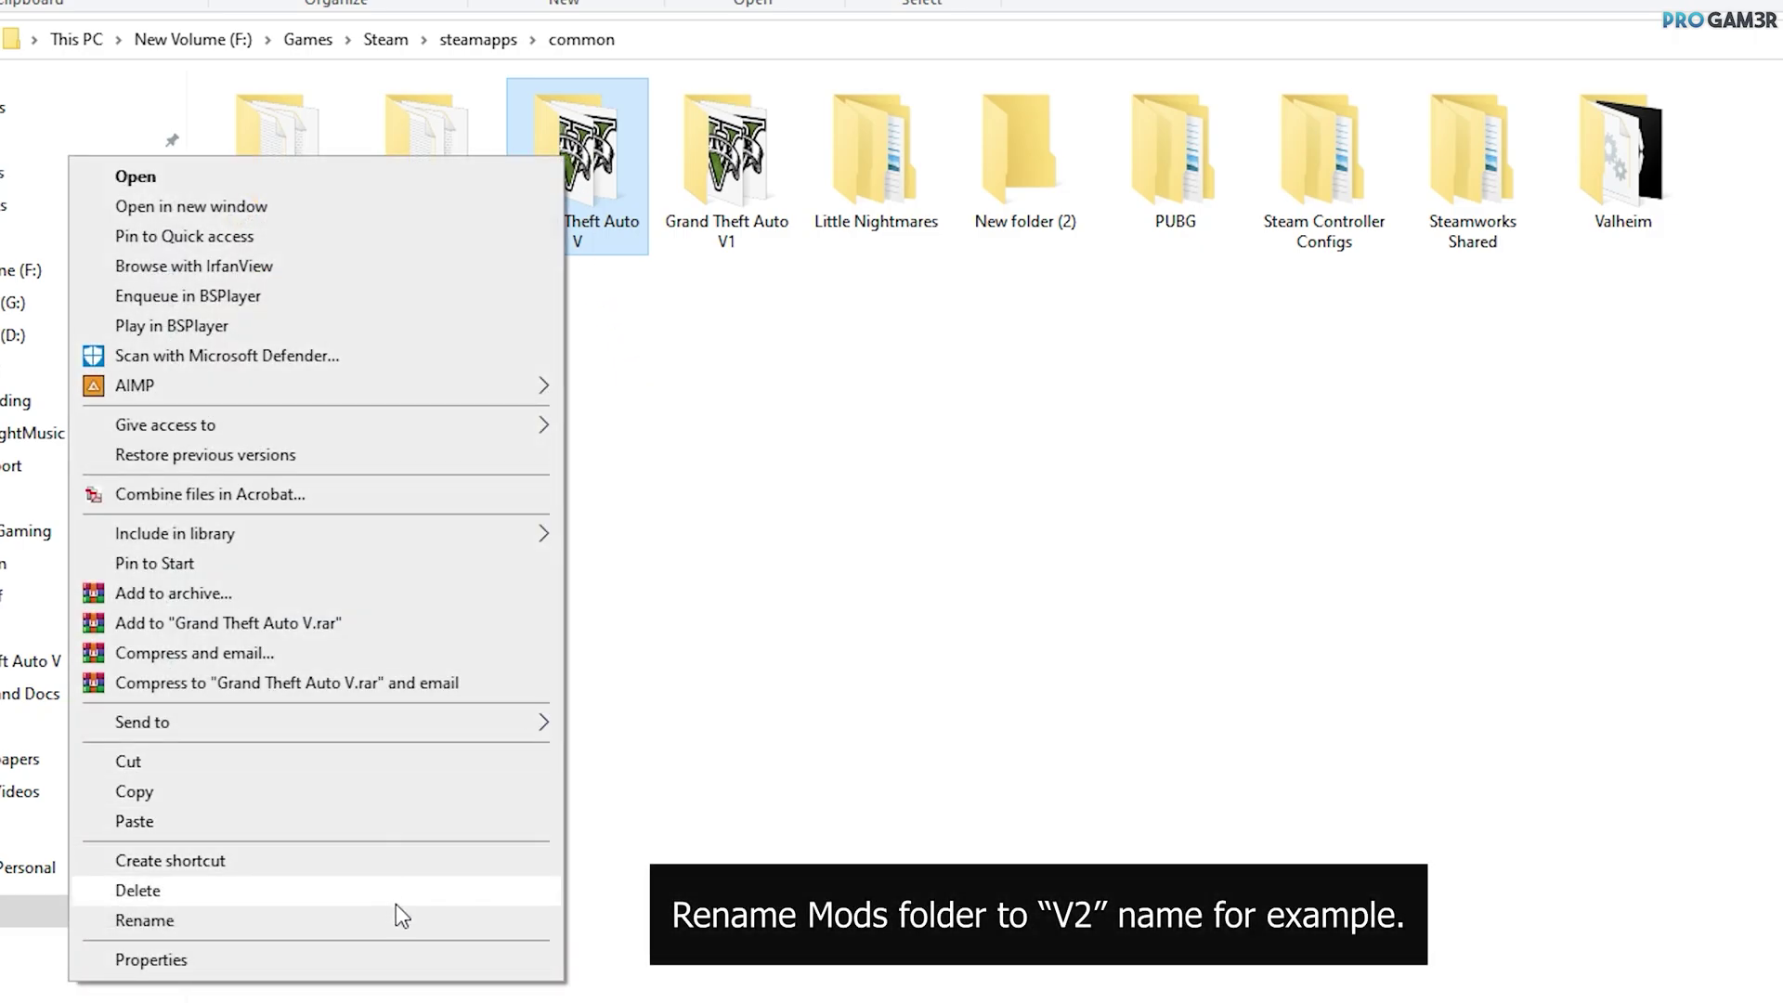
{"action": "left_click", "coordinate": [396, 908]}
{"action": "left_click", "coordinate": [614, 244]}
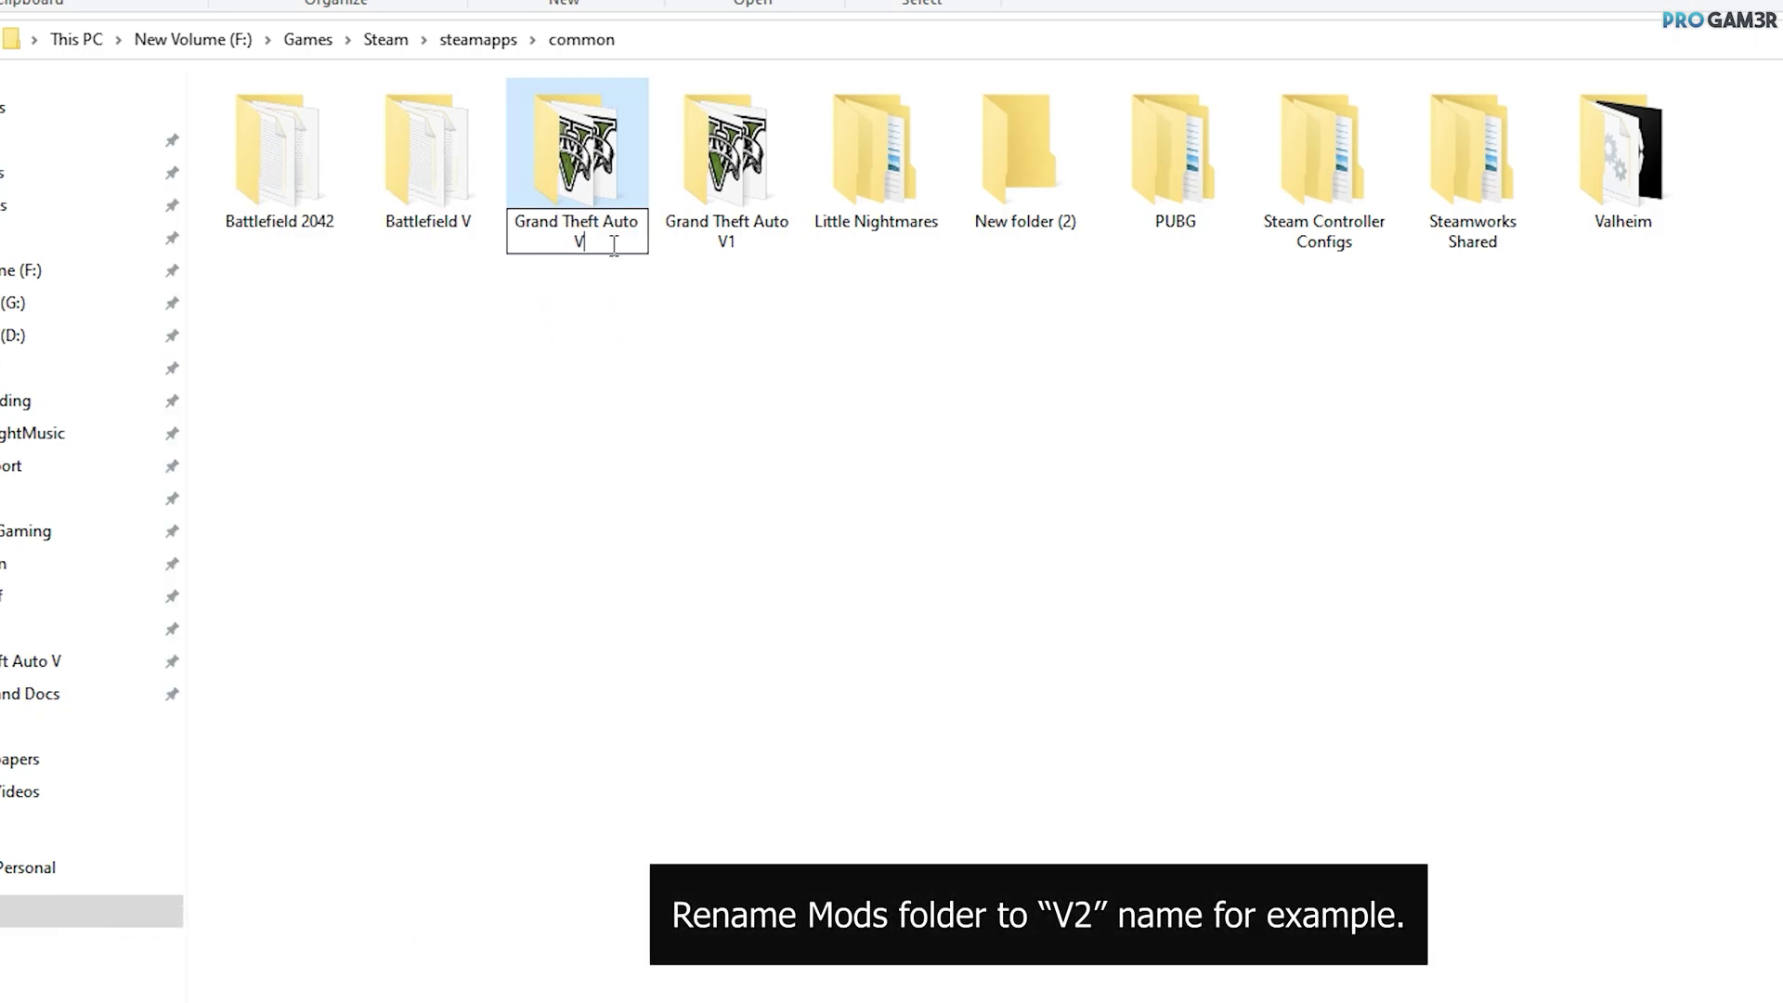
{"action": "type", "text": "2"}
{"action": "key", "text": "Return"}
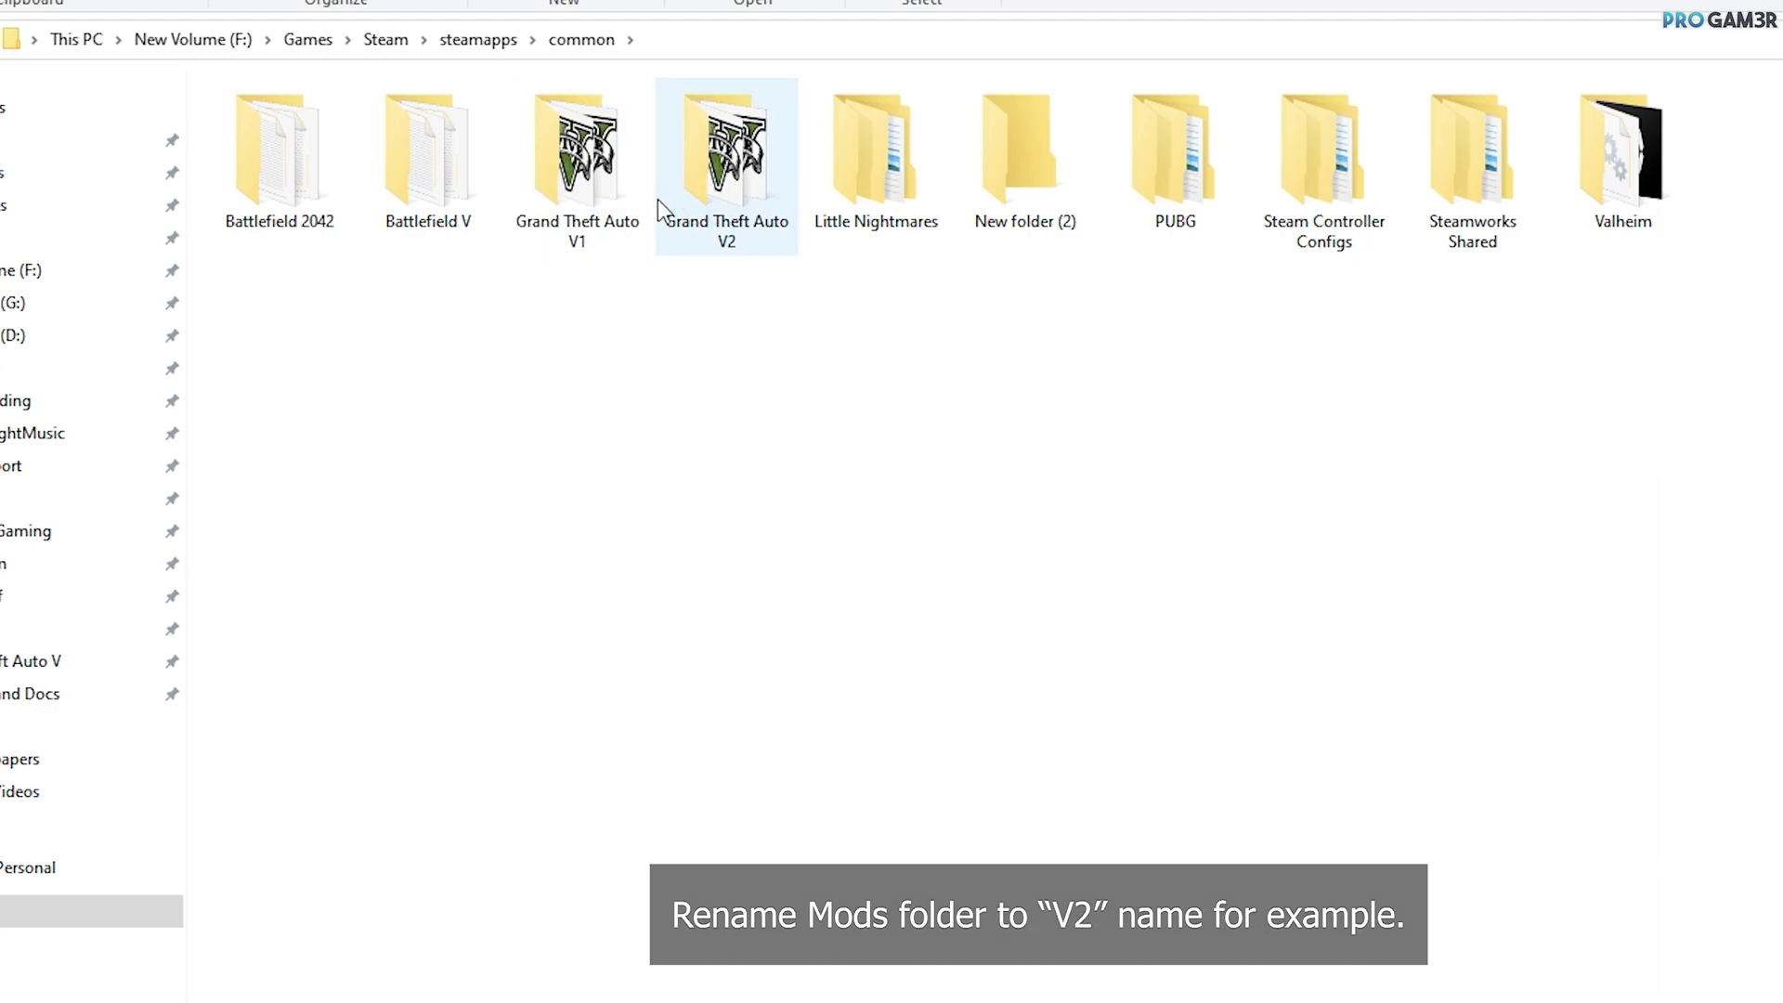
{"action": "left_click", "coordinate": [617, 140]}
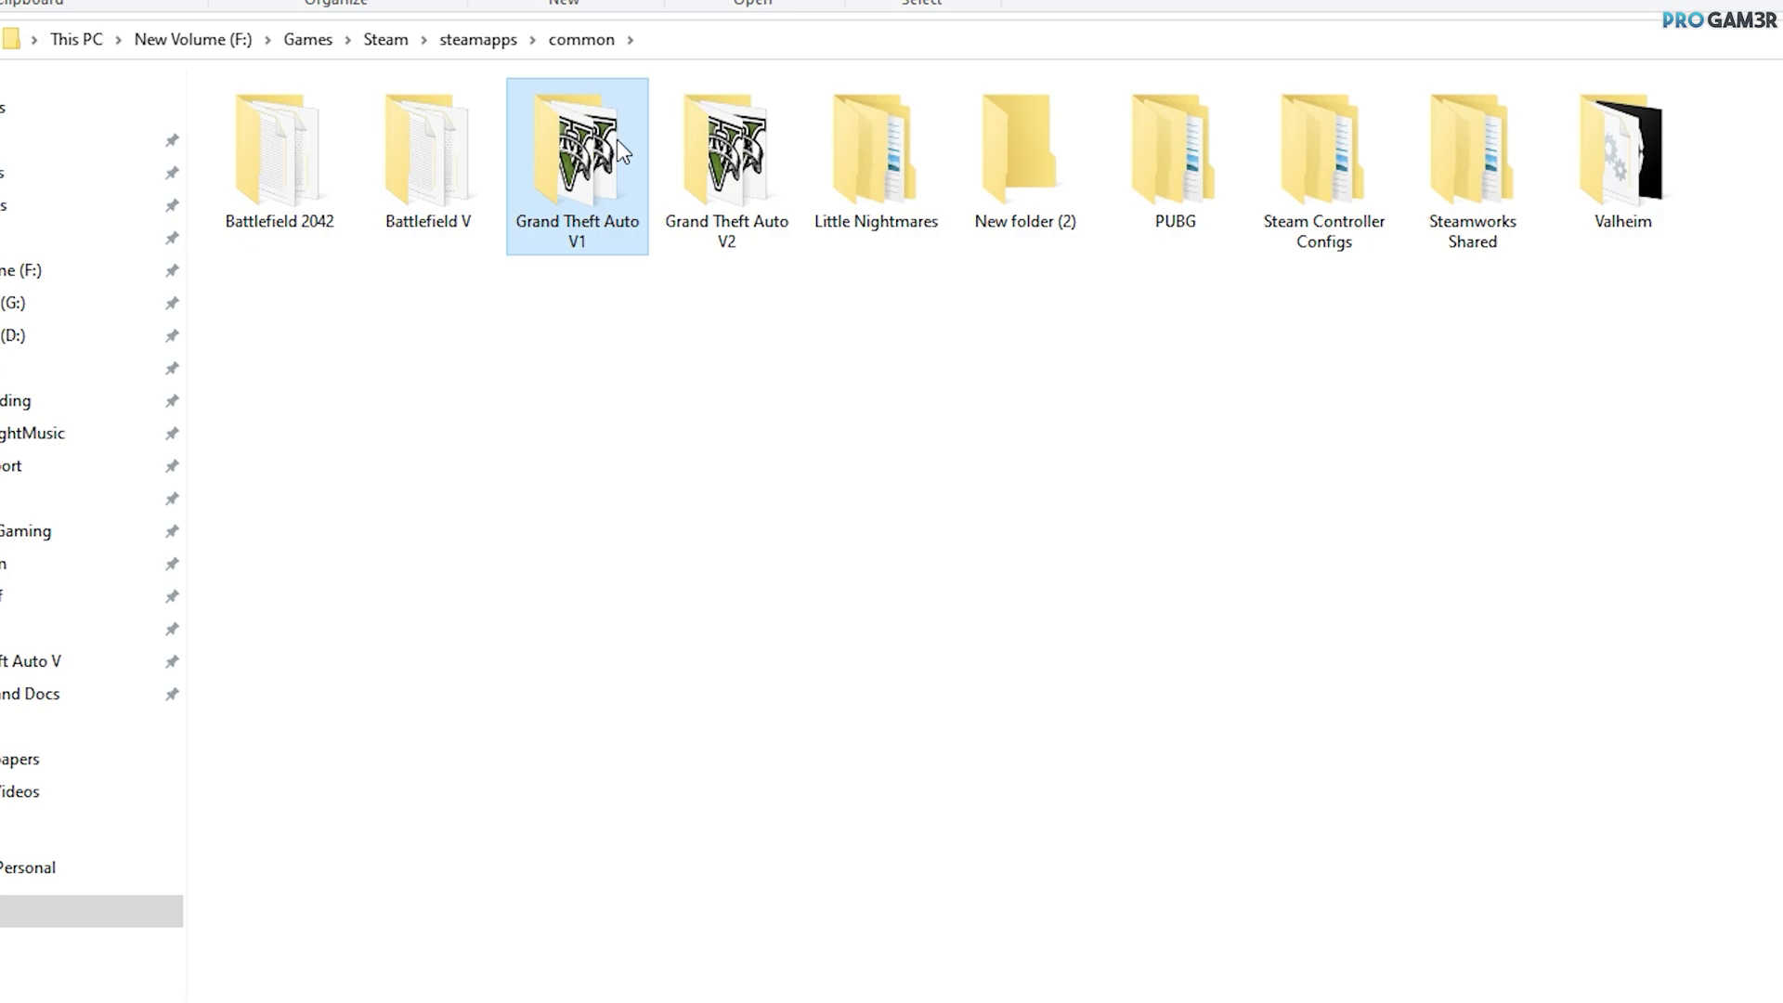
{"action": "right_click", "coordinate": [617, 140]}
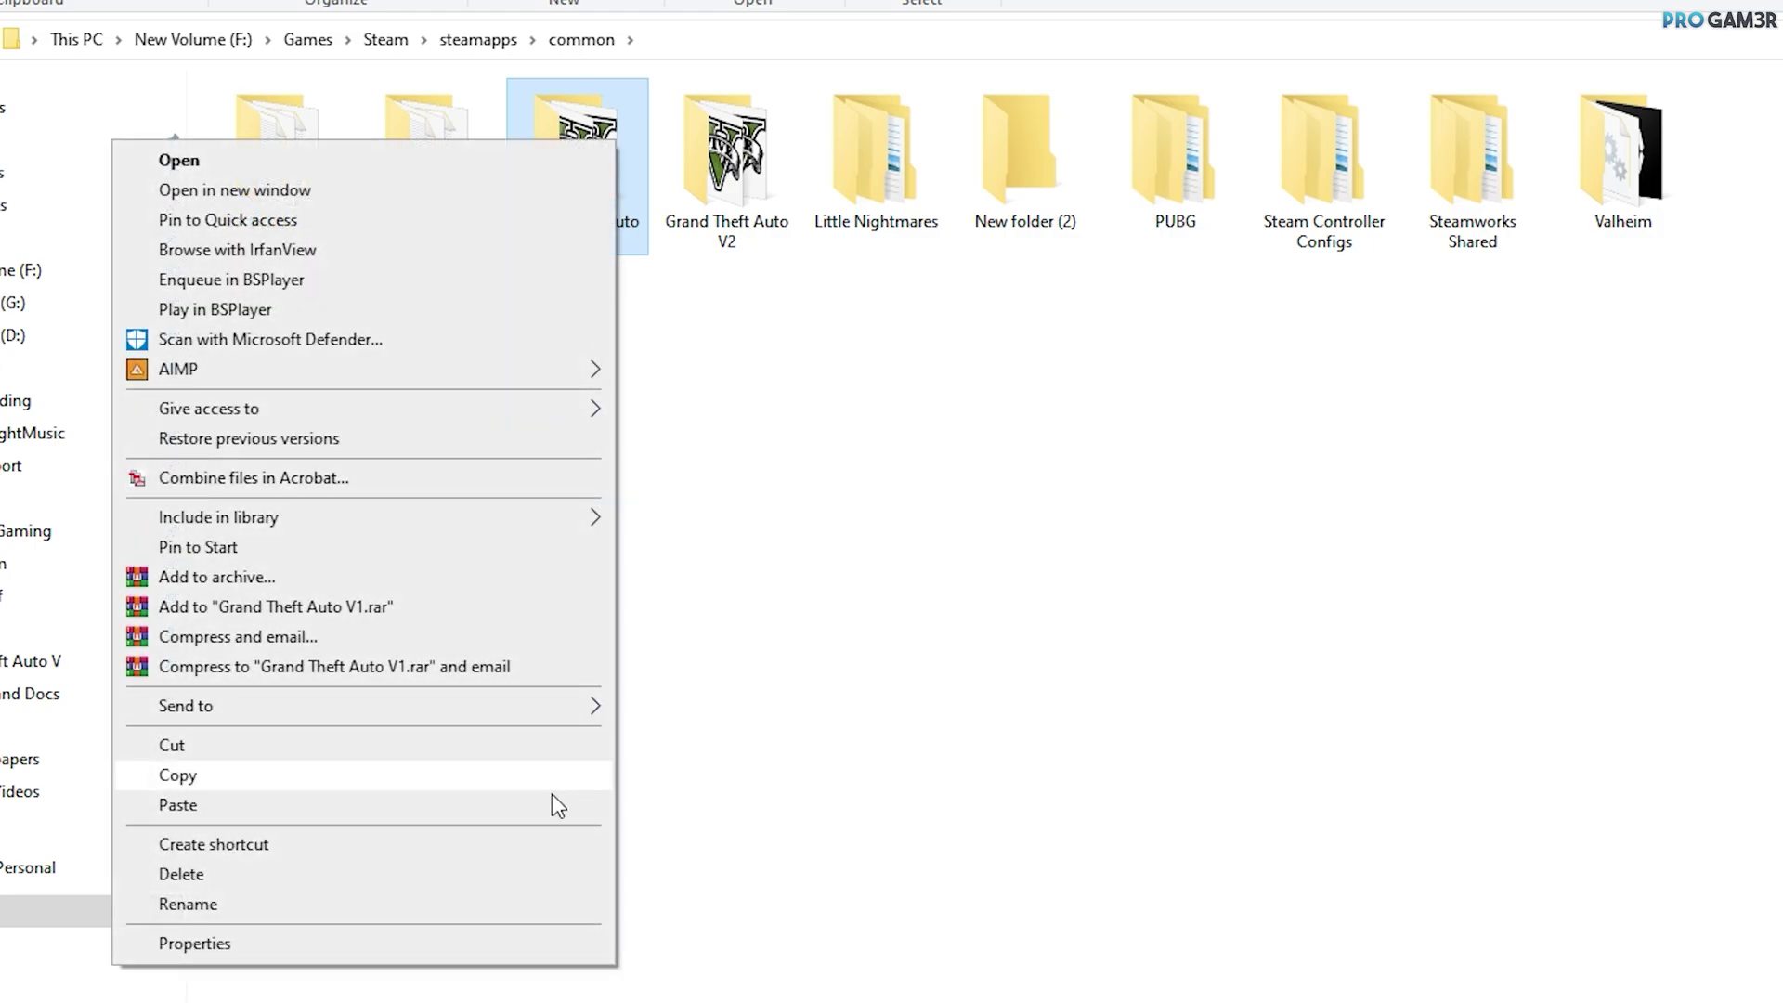
{"action": "left_click", "coordinate": [517, 911]}
{"action": "left_click", "coordinate": [609, 245]}
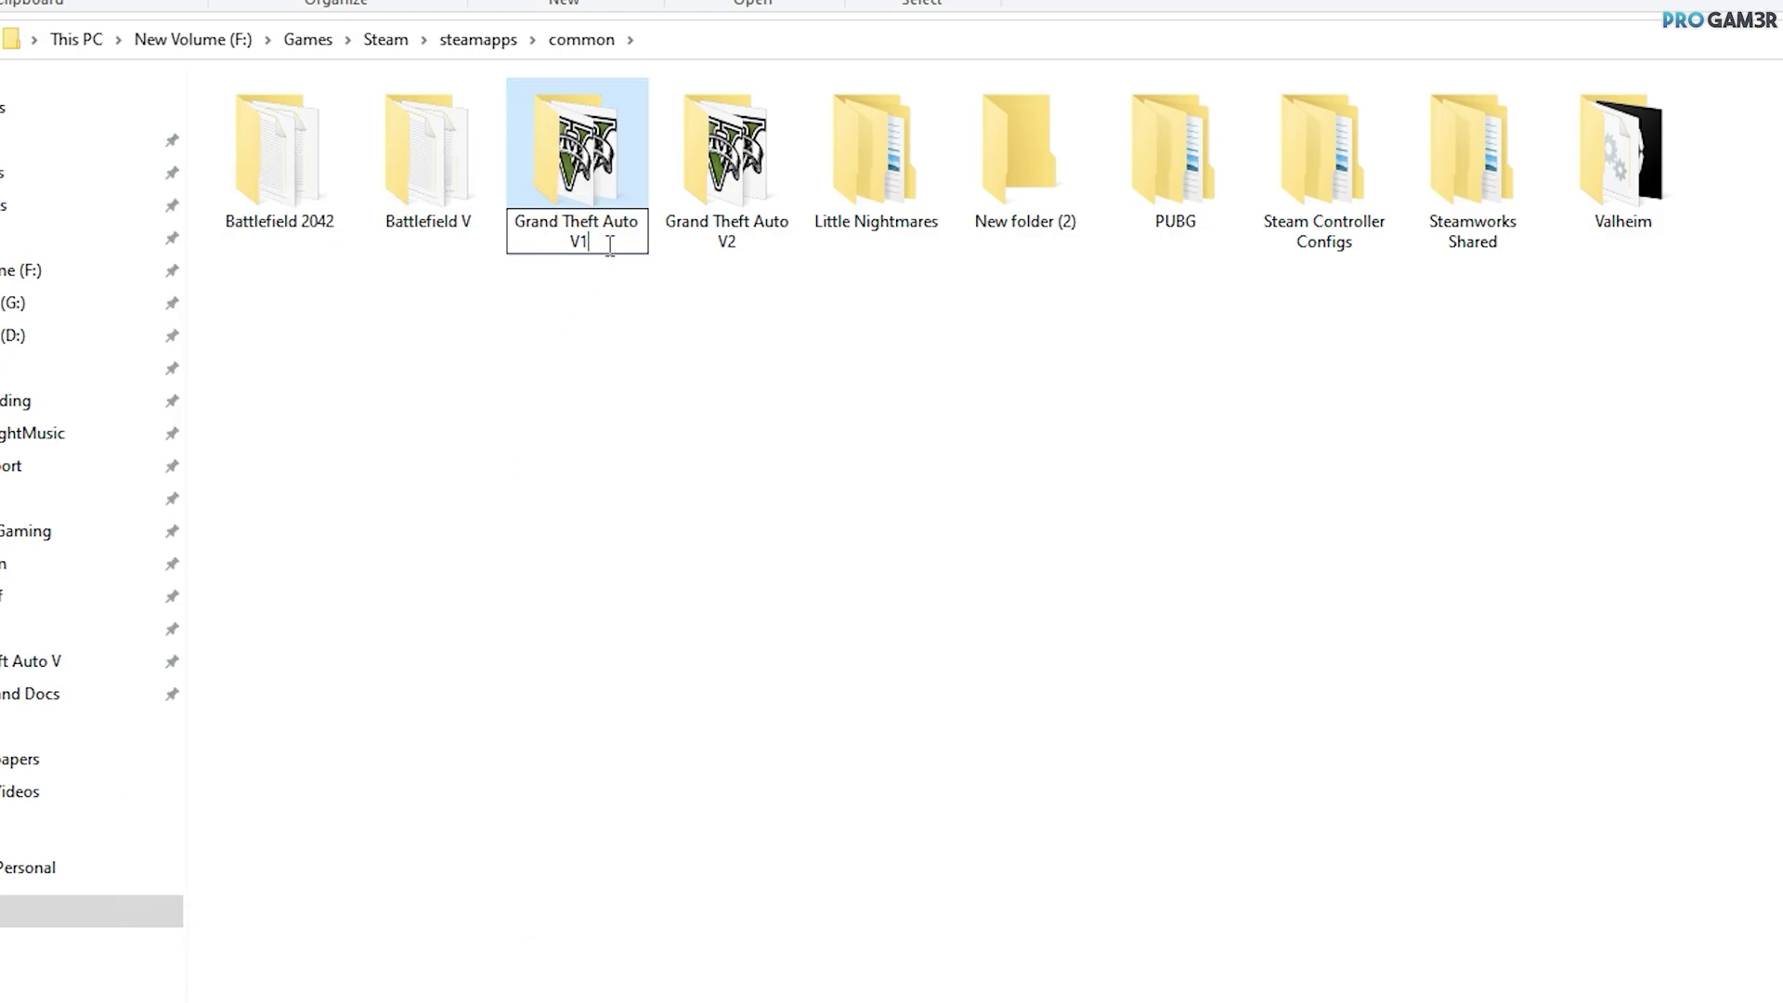
{"action": "key", "text": "BackSpace"}
{"action": "left_click", "coordinate": [704, 460]}
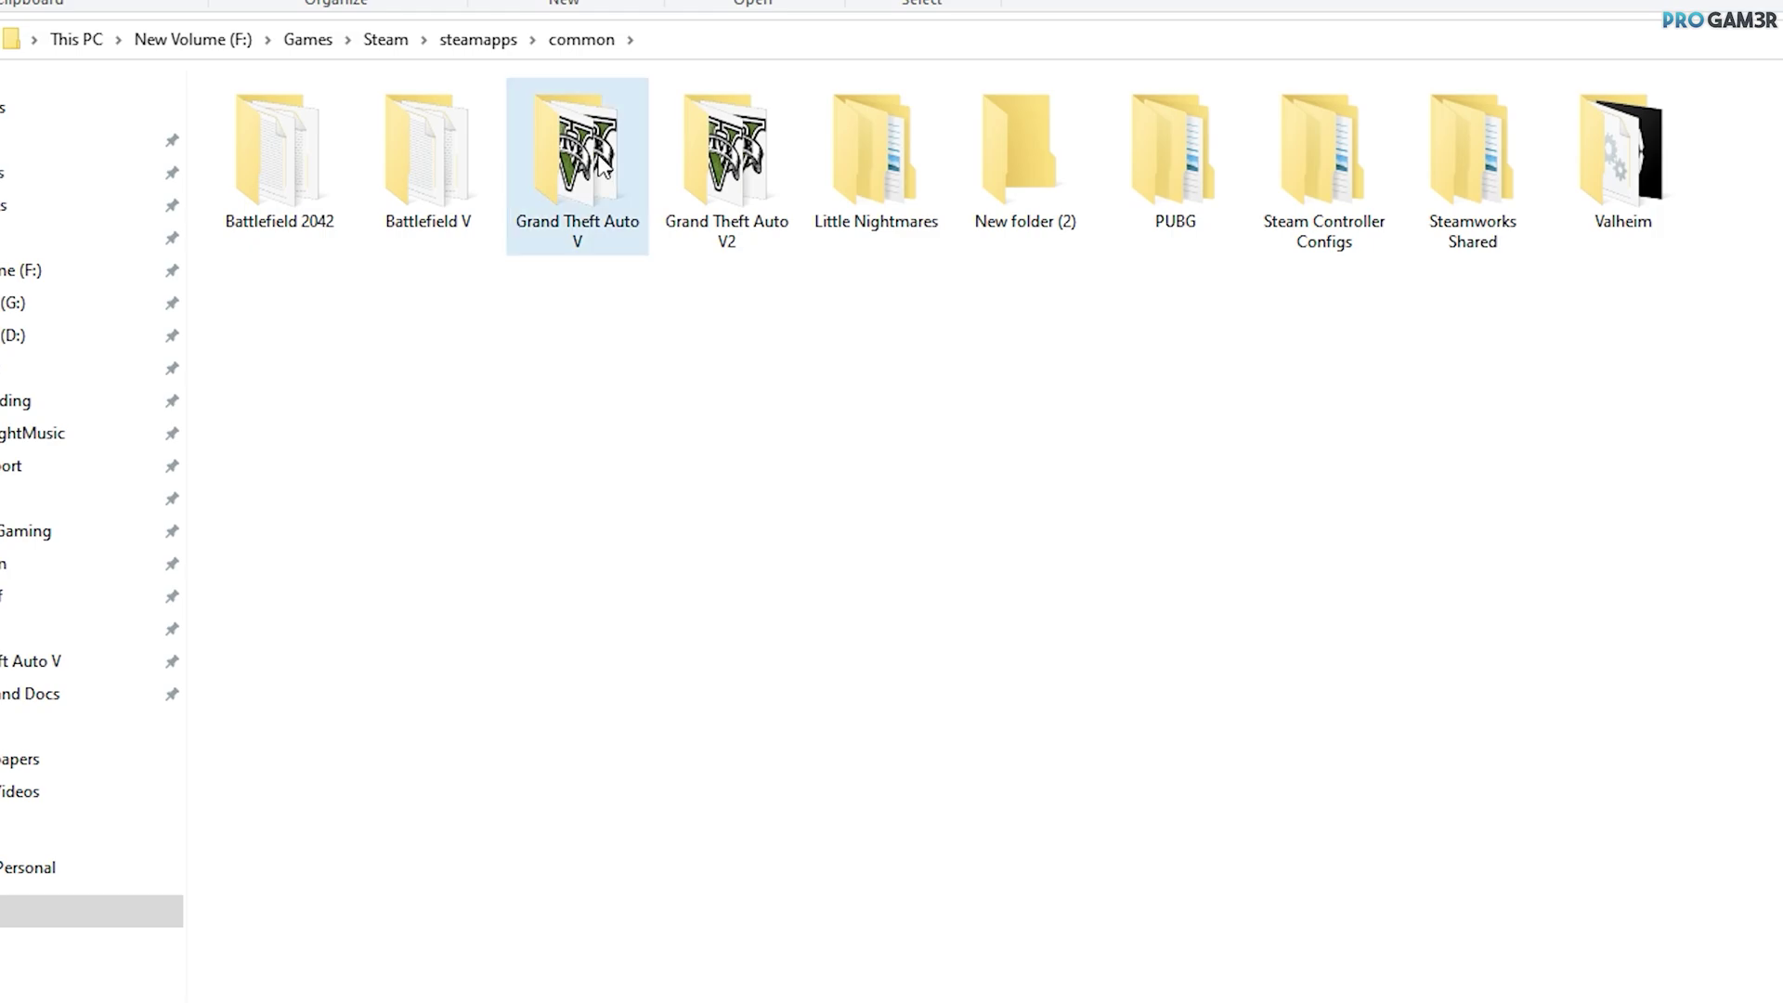
{"action": "key", "text": "F2"}
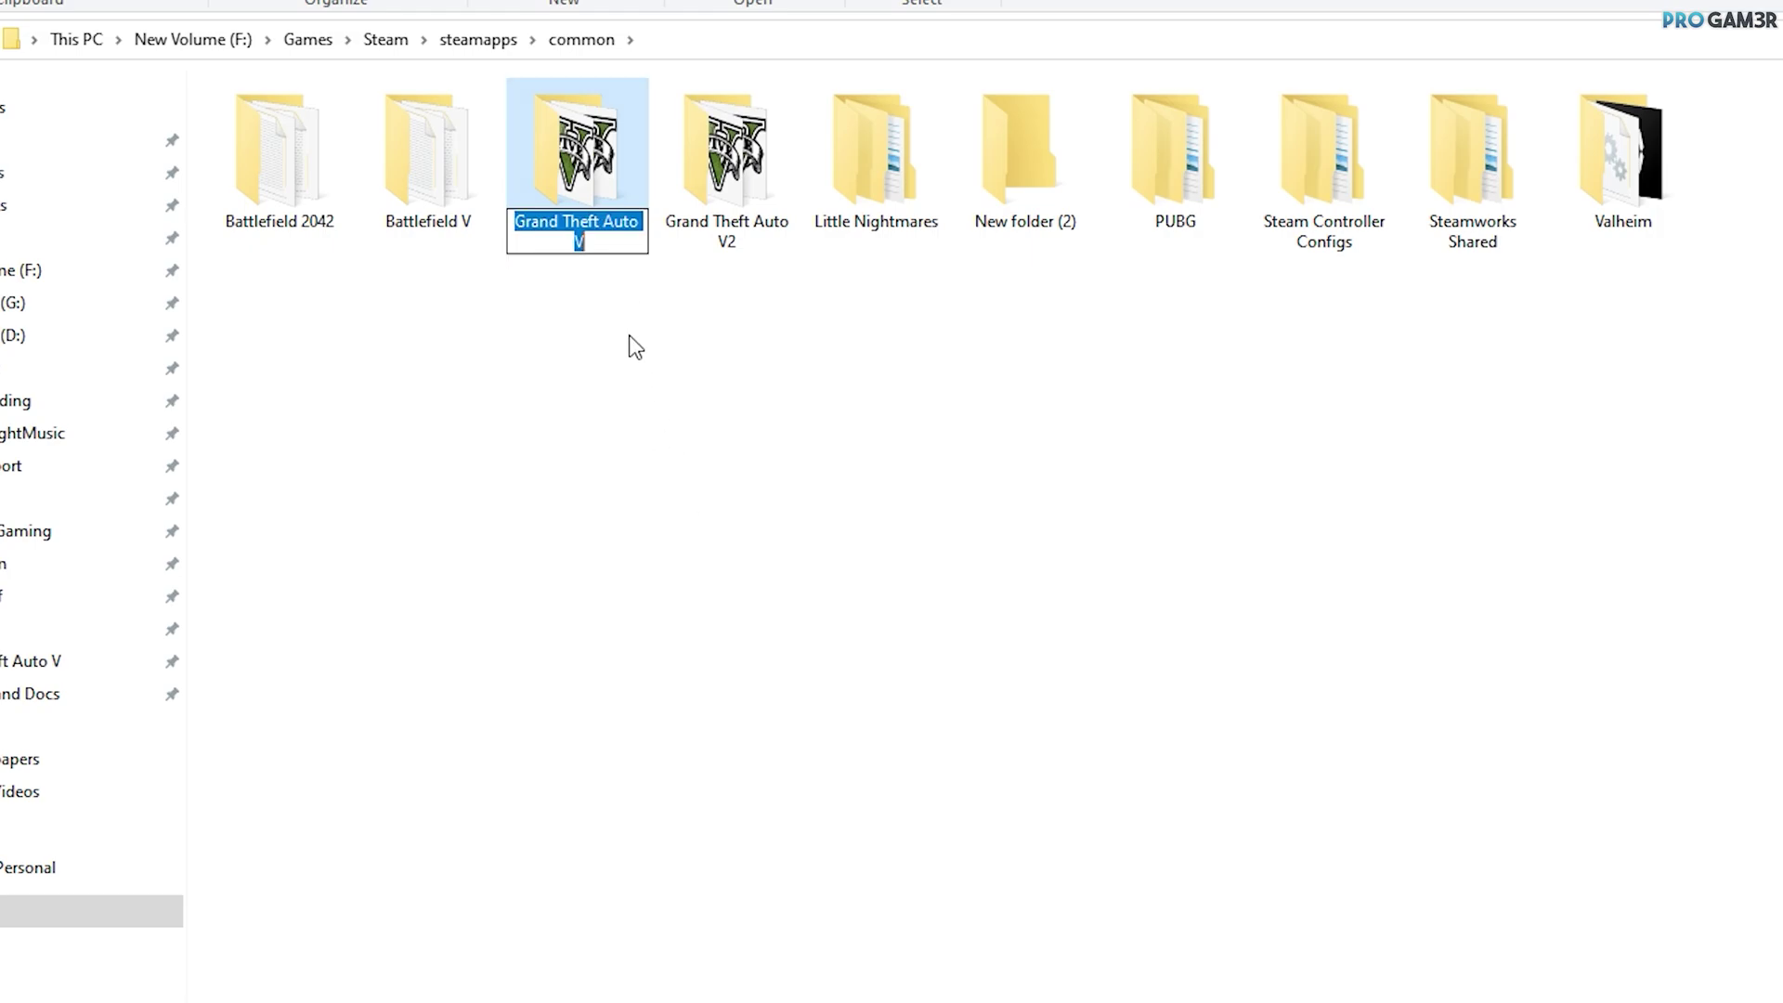
{"action": "left_click", "coordinate": [628, 248]}
{"action": "type", "text": "1"}
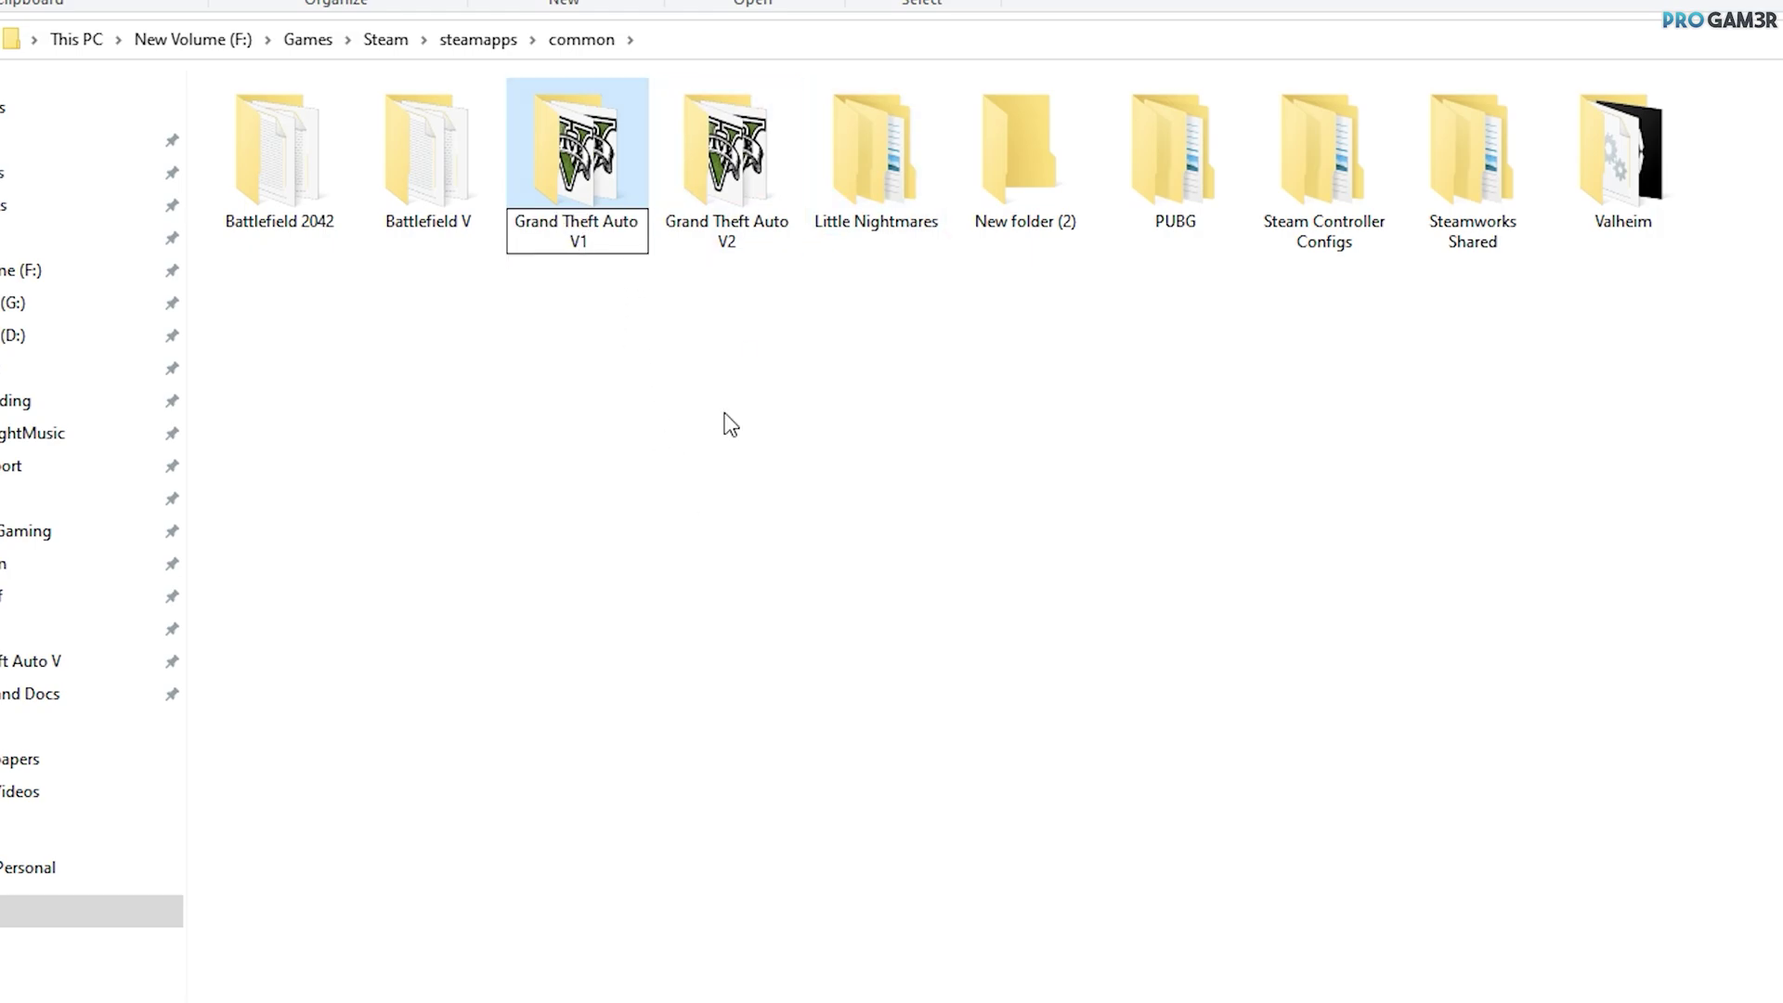
{"action": "key", "text": "Return"}
{"action": "left_click", "coordinate": [655, 577]}
{"action": "left_click", "coordinate": [748, 171]}
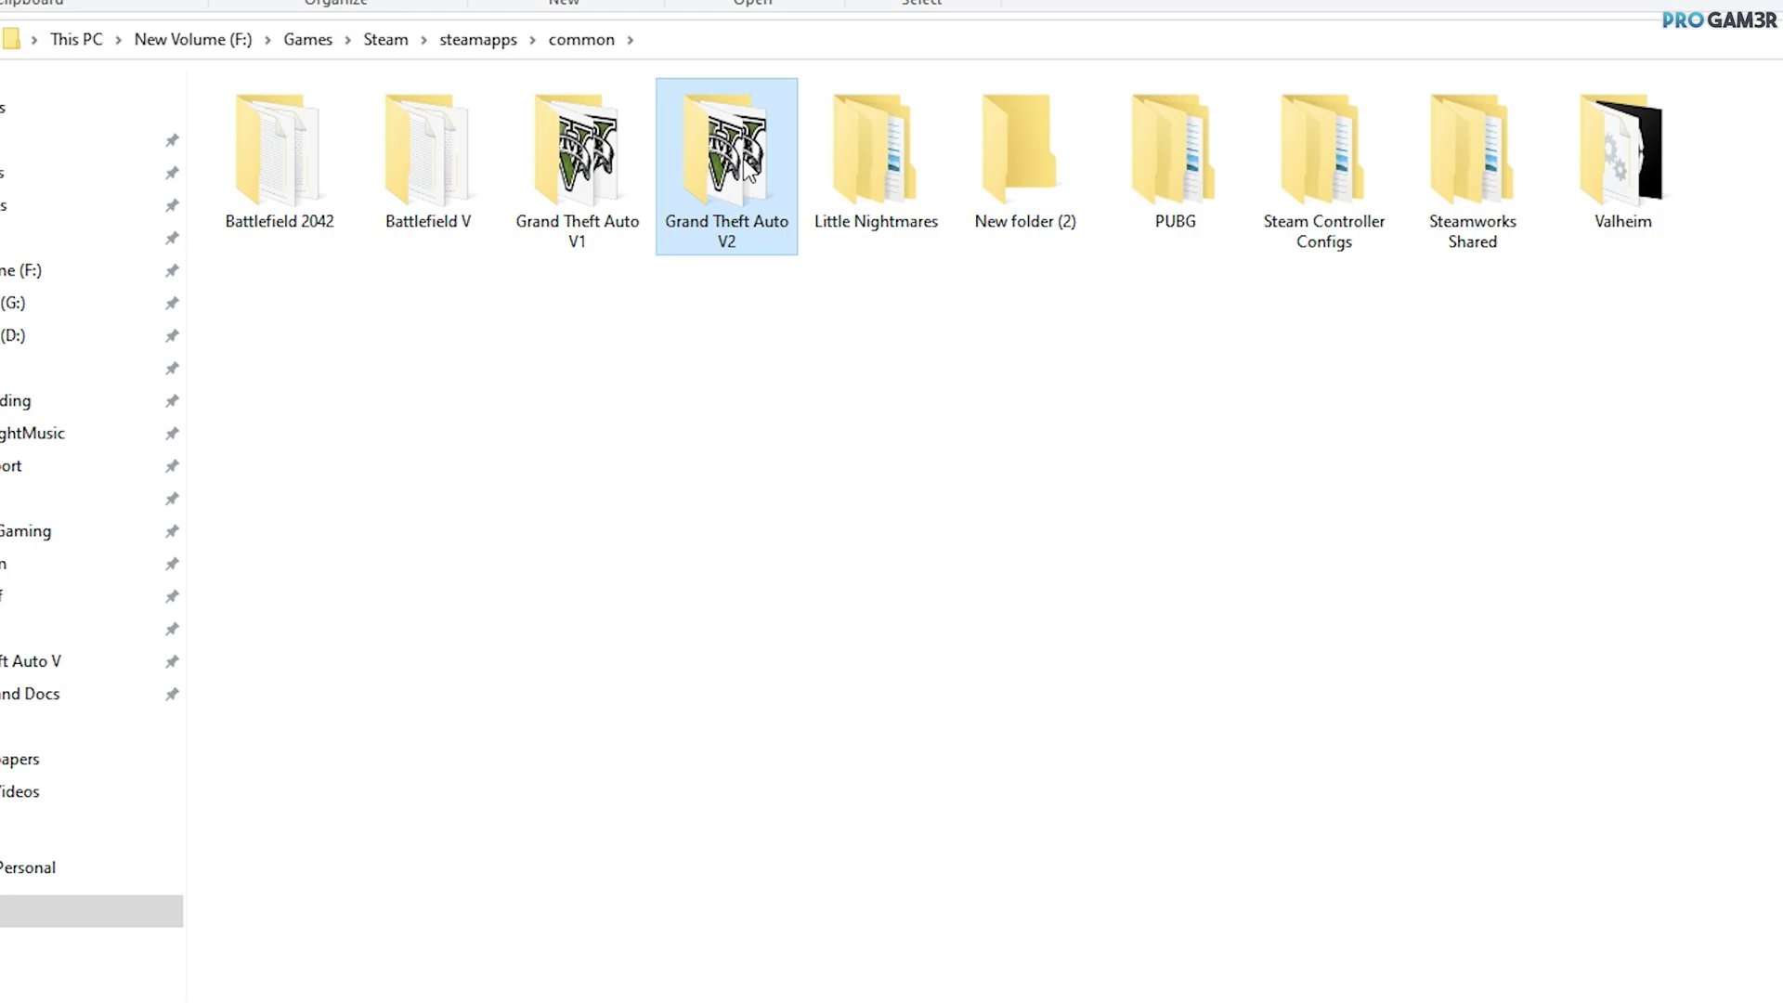
{"action": "key", "text": "F2"}
{"action": "key", "text": "End"}
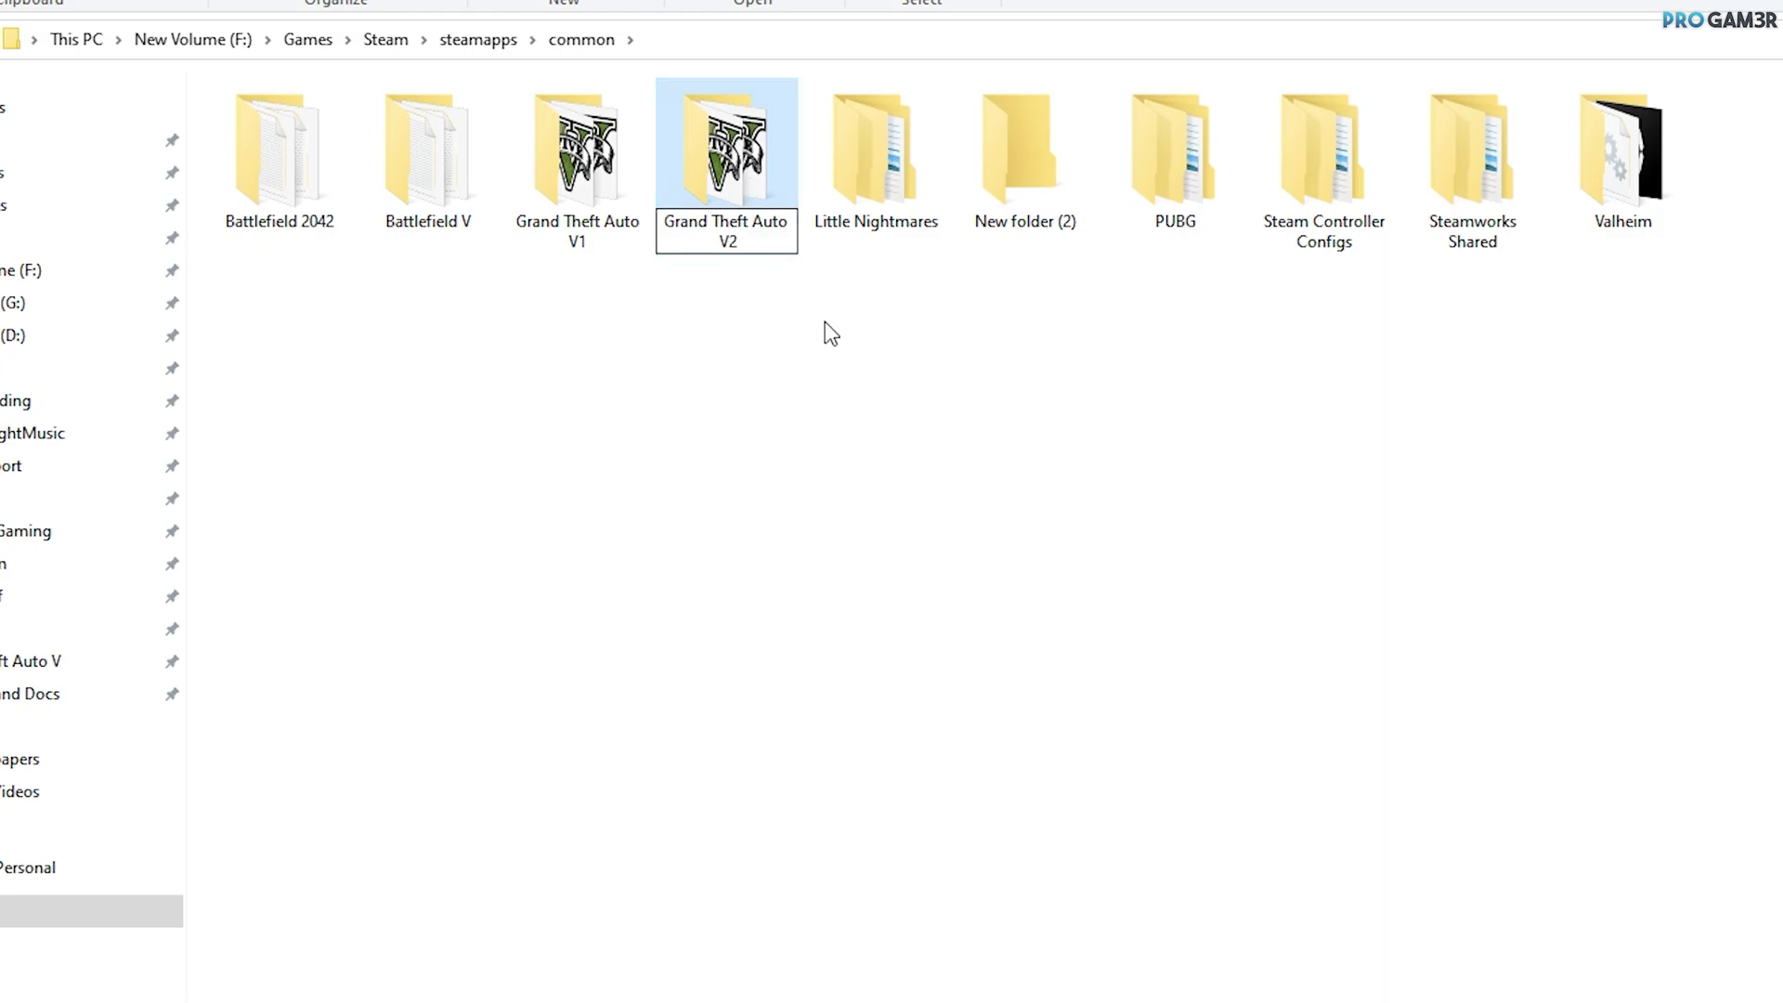
{"action": "key", "text": "BackSpace"}
{"action": "key", "text": "Return"}
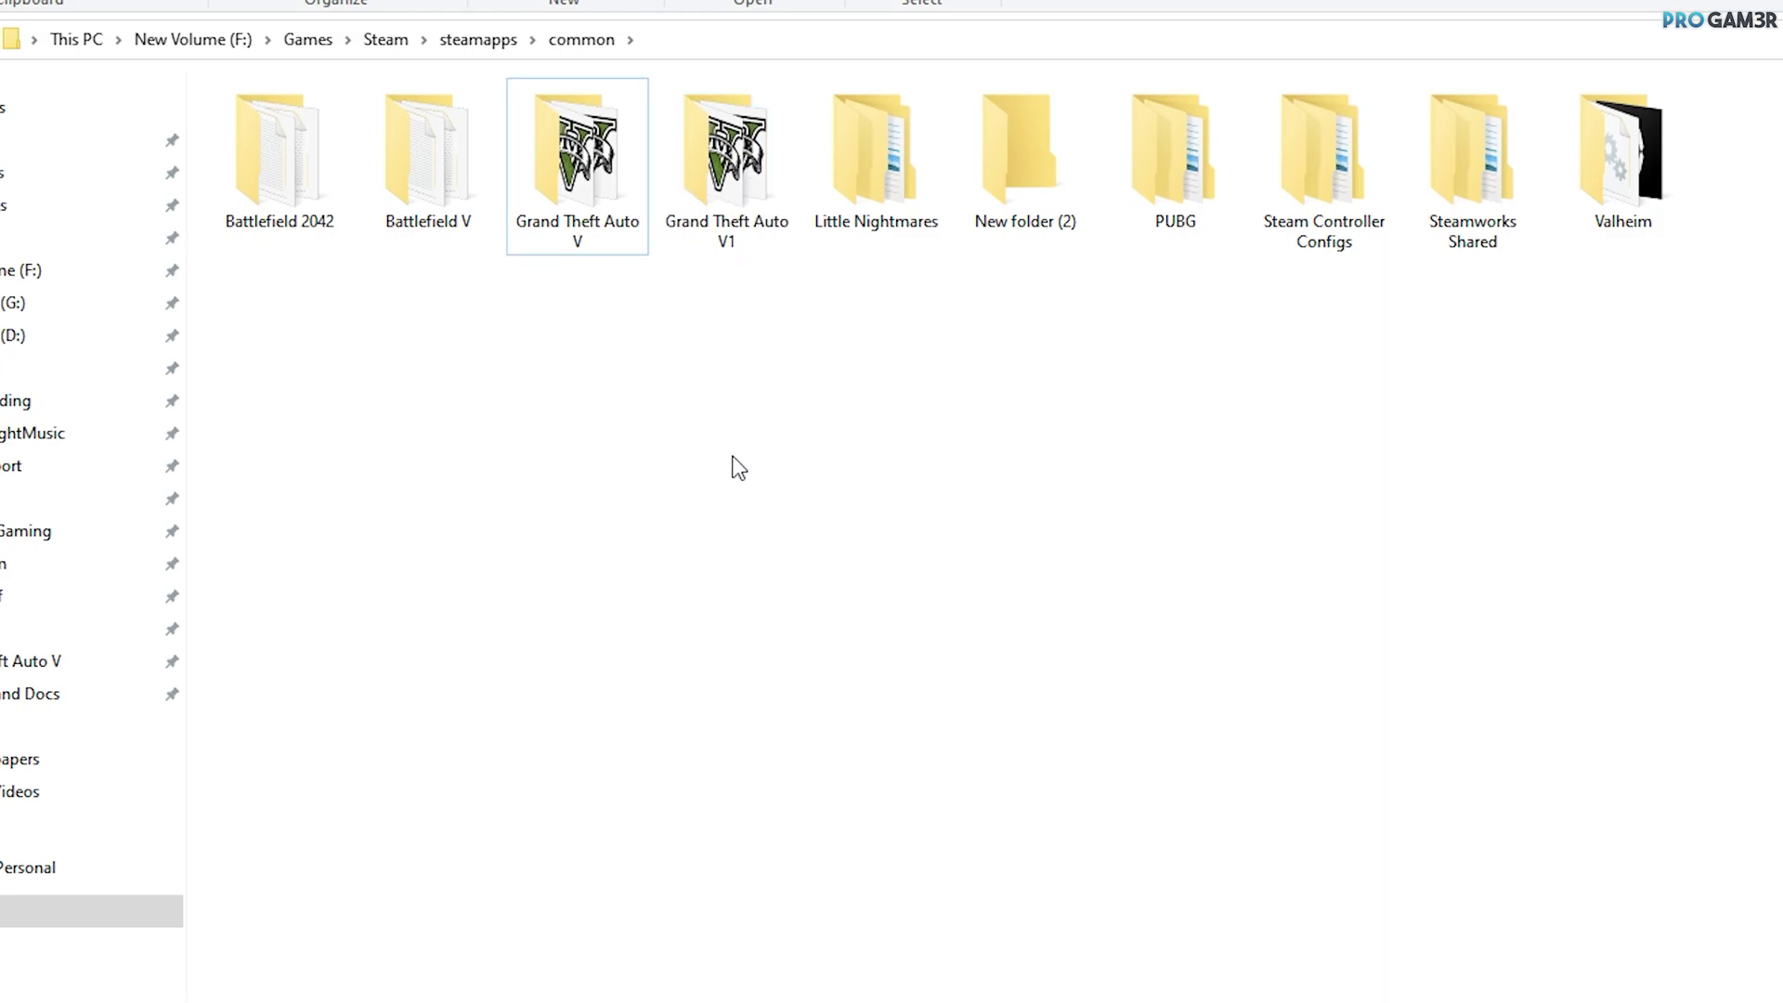
{"action": "left_click", "coordinate": [587, 173]}
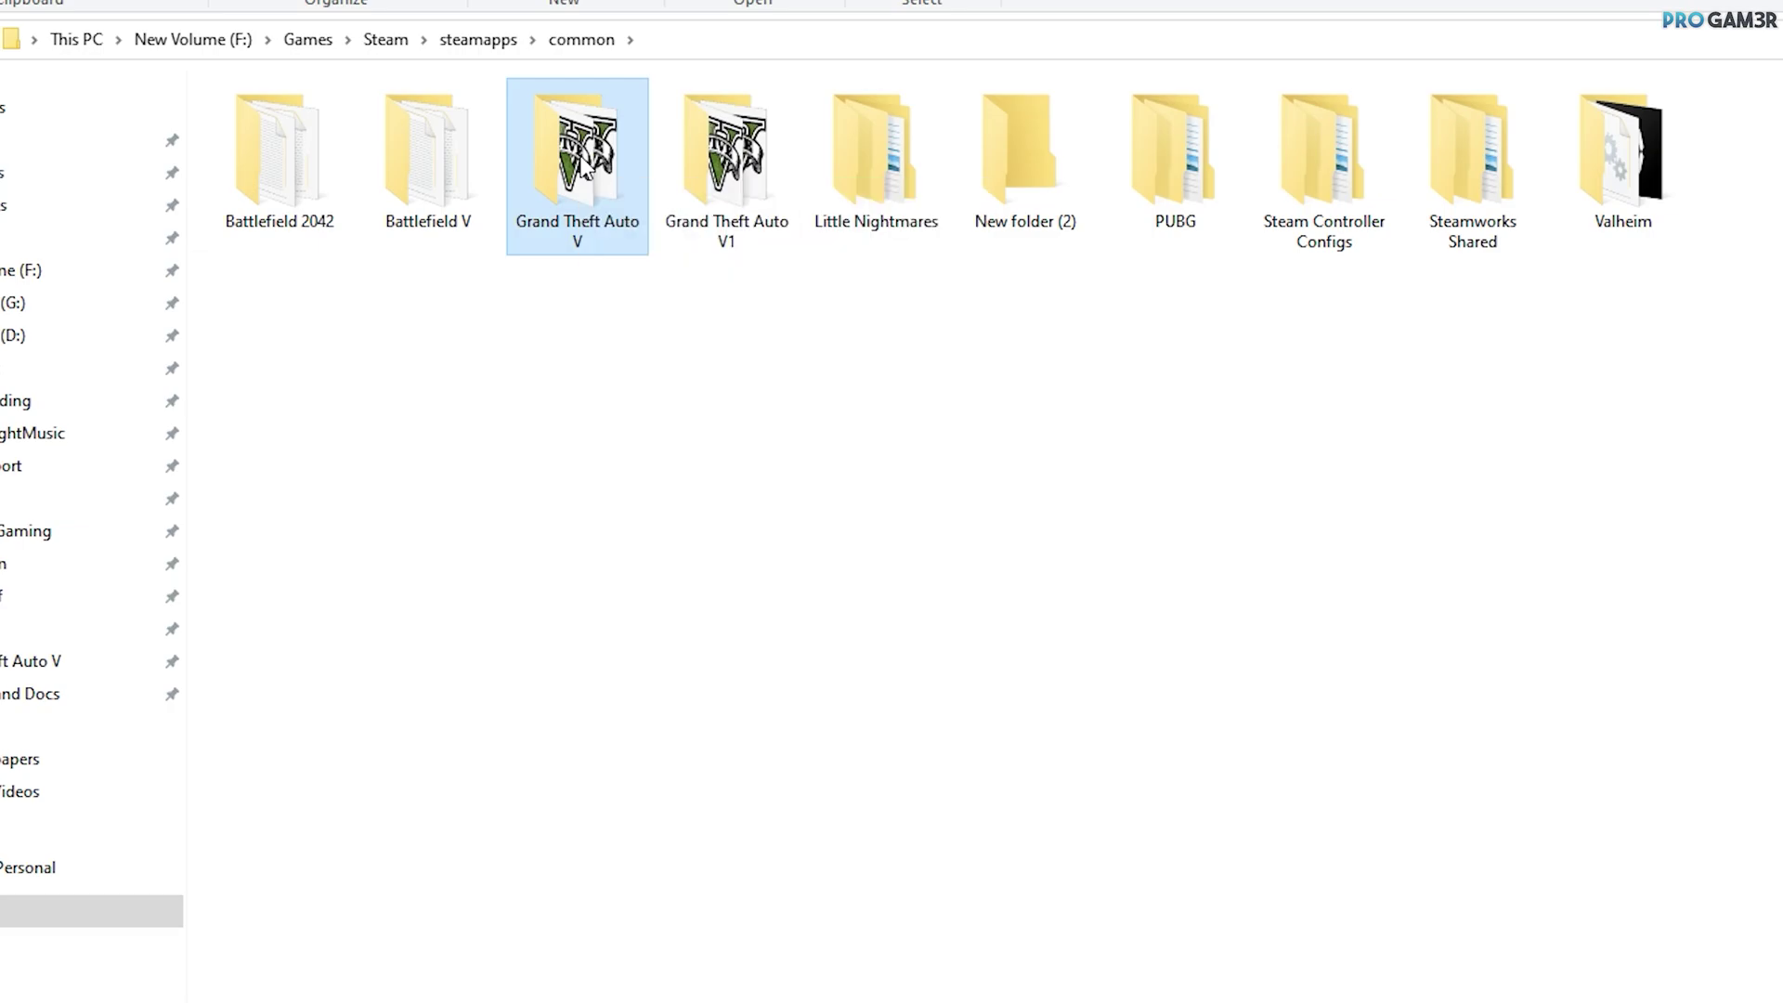
Create a new folder named 'mods' inside the Grand Theft Auto V folder.
{"action": "double_click", "coordinate": [587, 173]}
{"action": "right_click", "coordinate": [822, 763]}
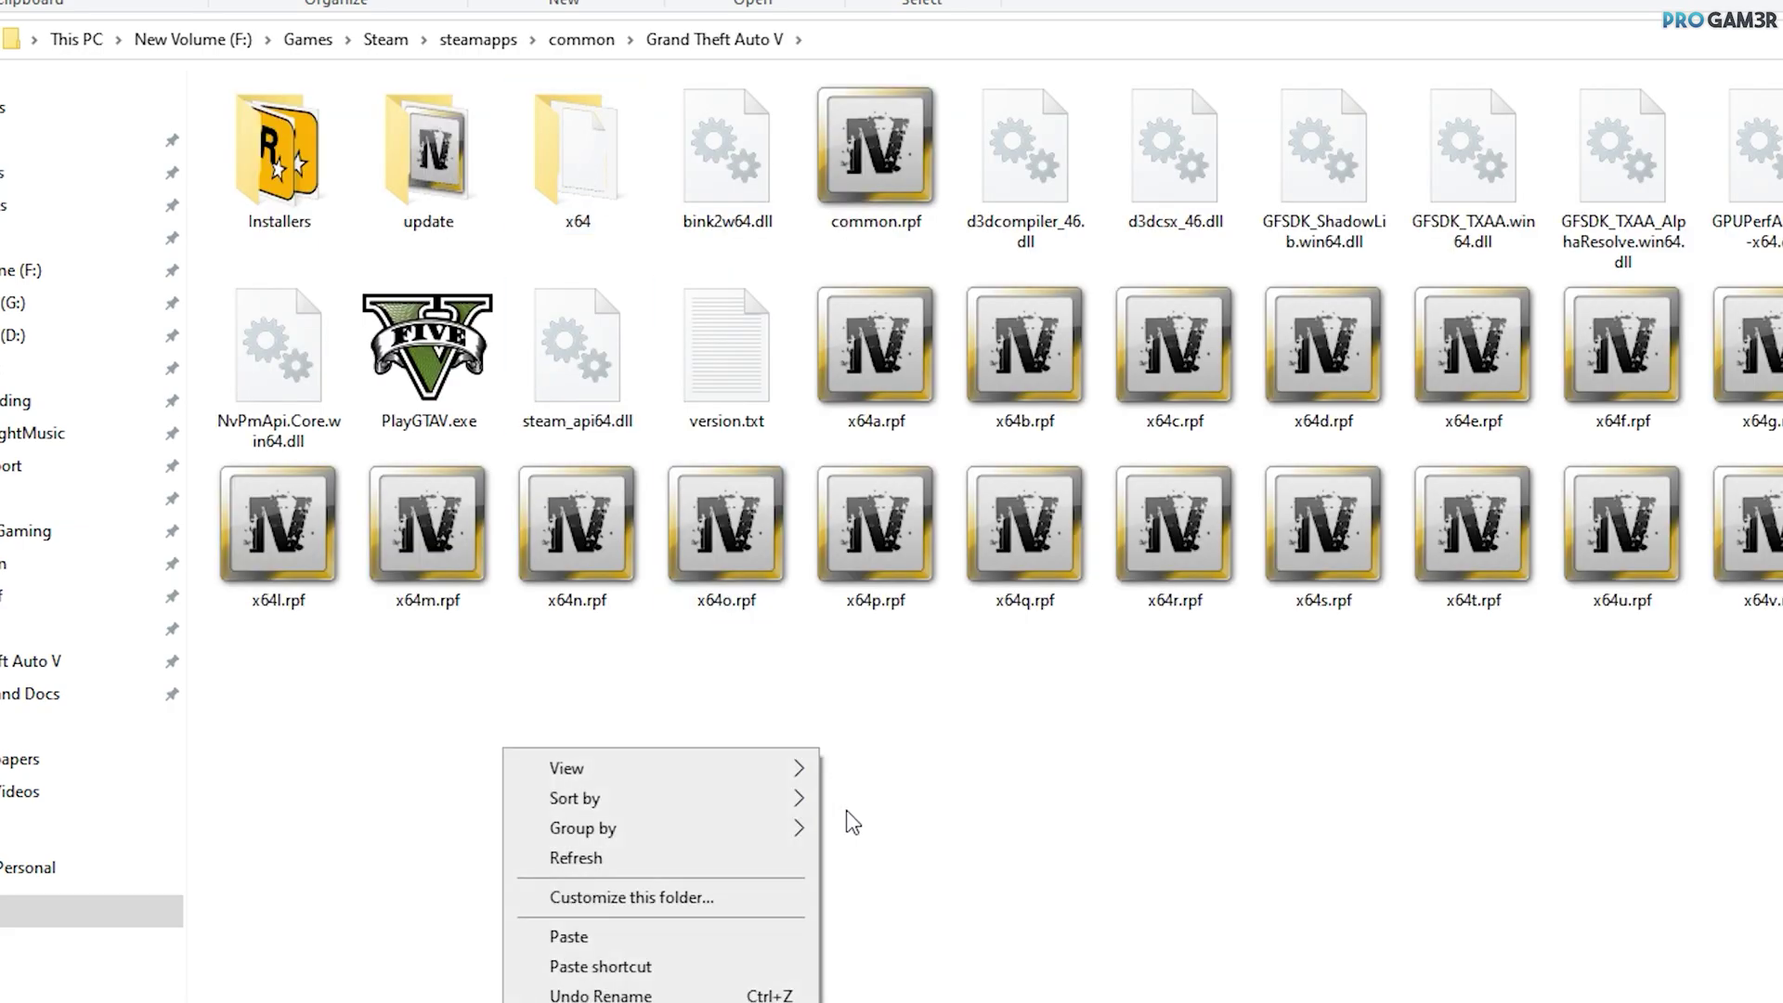
{"action": "left_click", "coordinate": [1022, 791]}
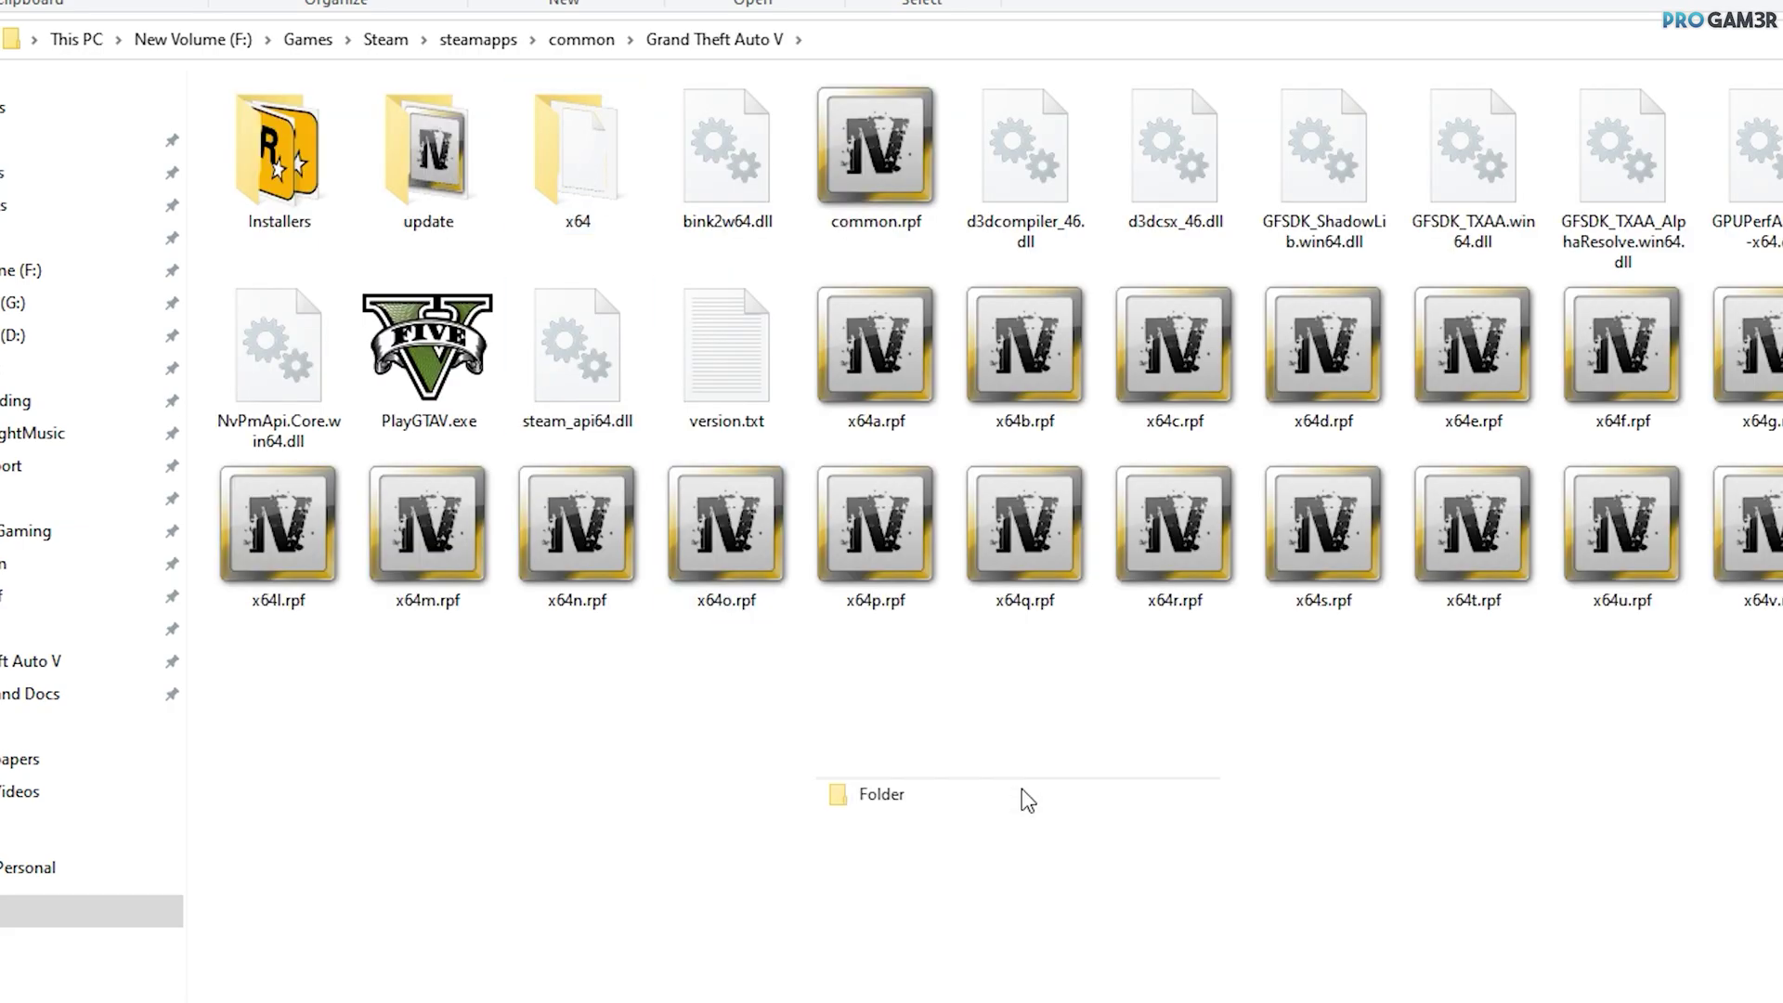
{"action": "type", "text": "mods"}
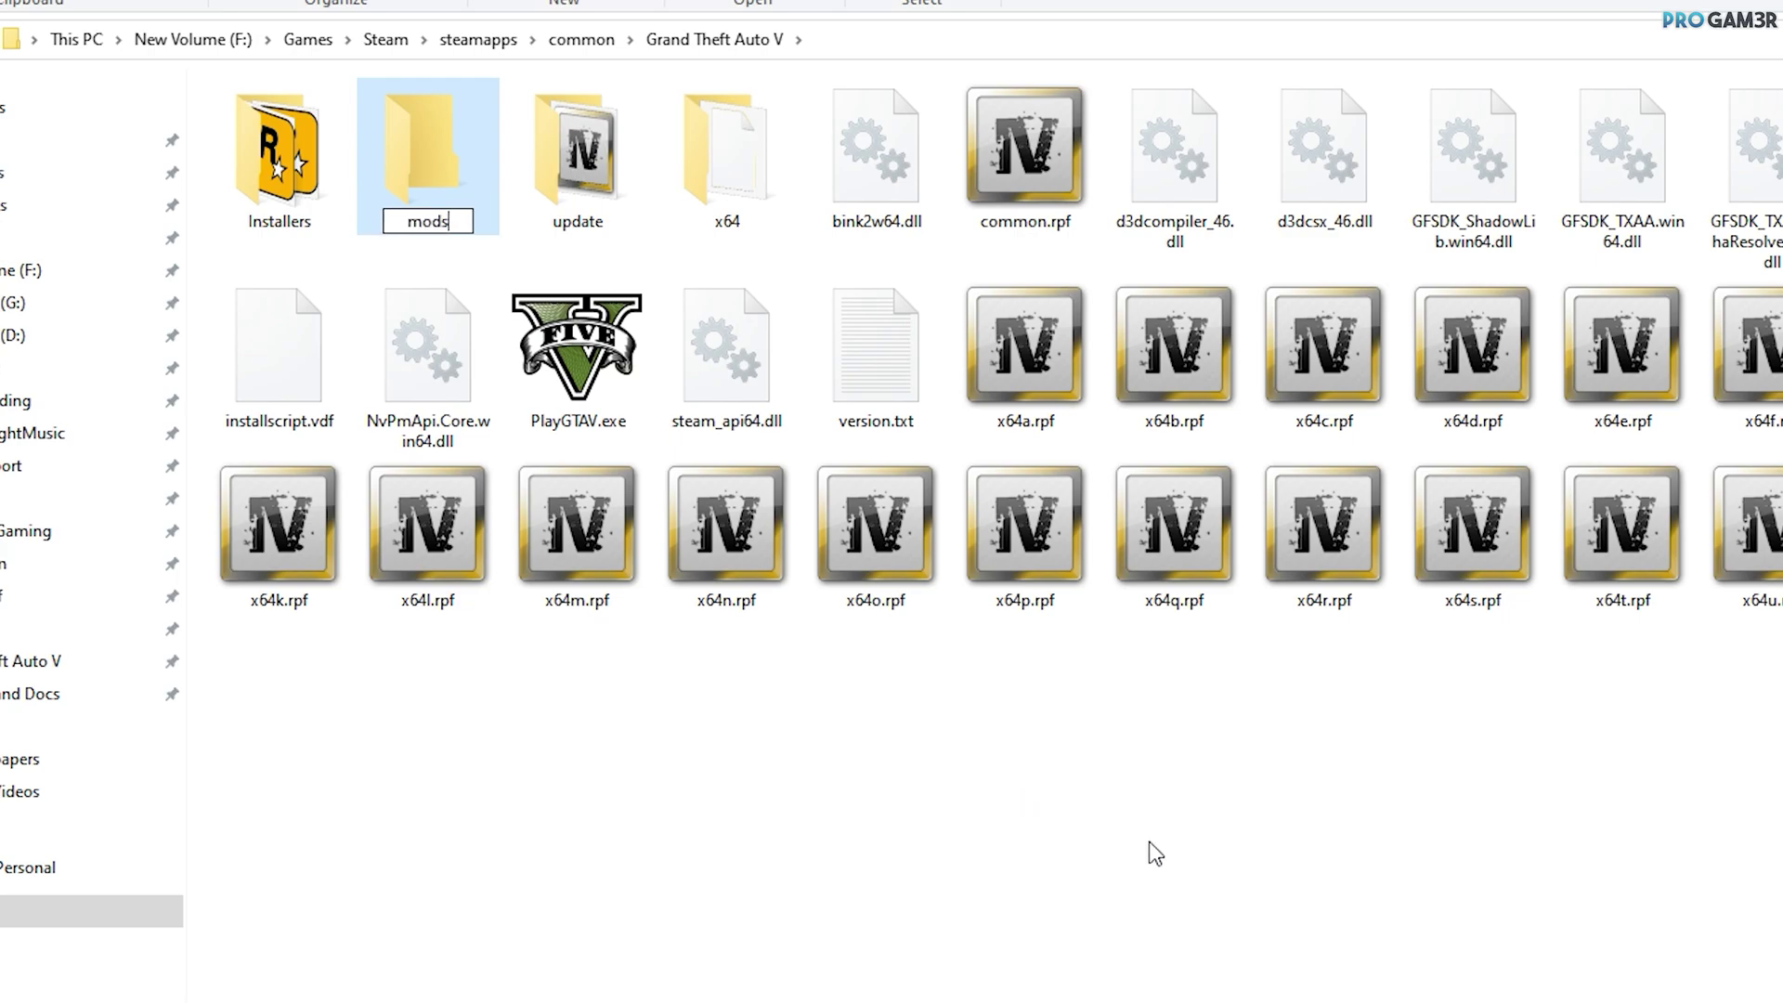
{"action": "key", "text": "Return"}
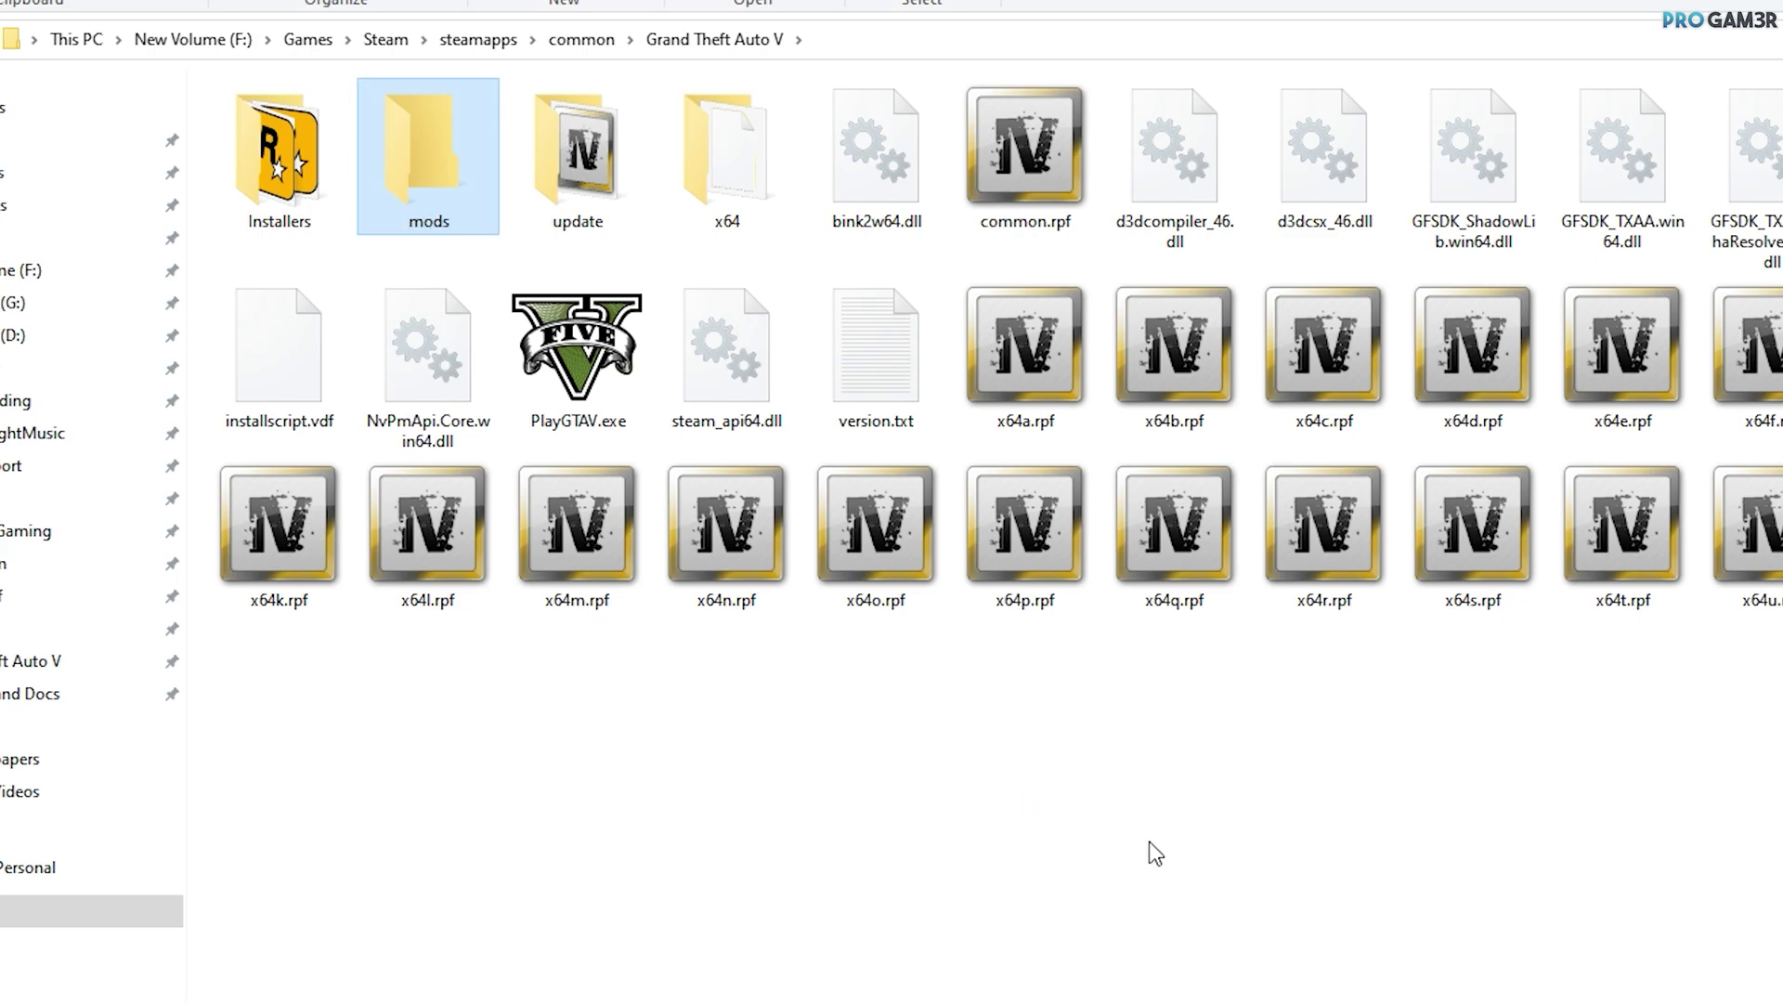
Copy the update and x64 folders and common.rpf into the mods folder.
{"action": "left_click", "coordinate": [580, 152]}
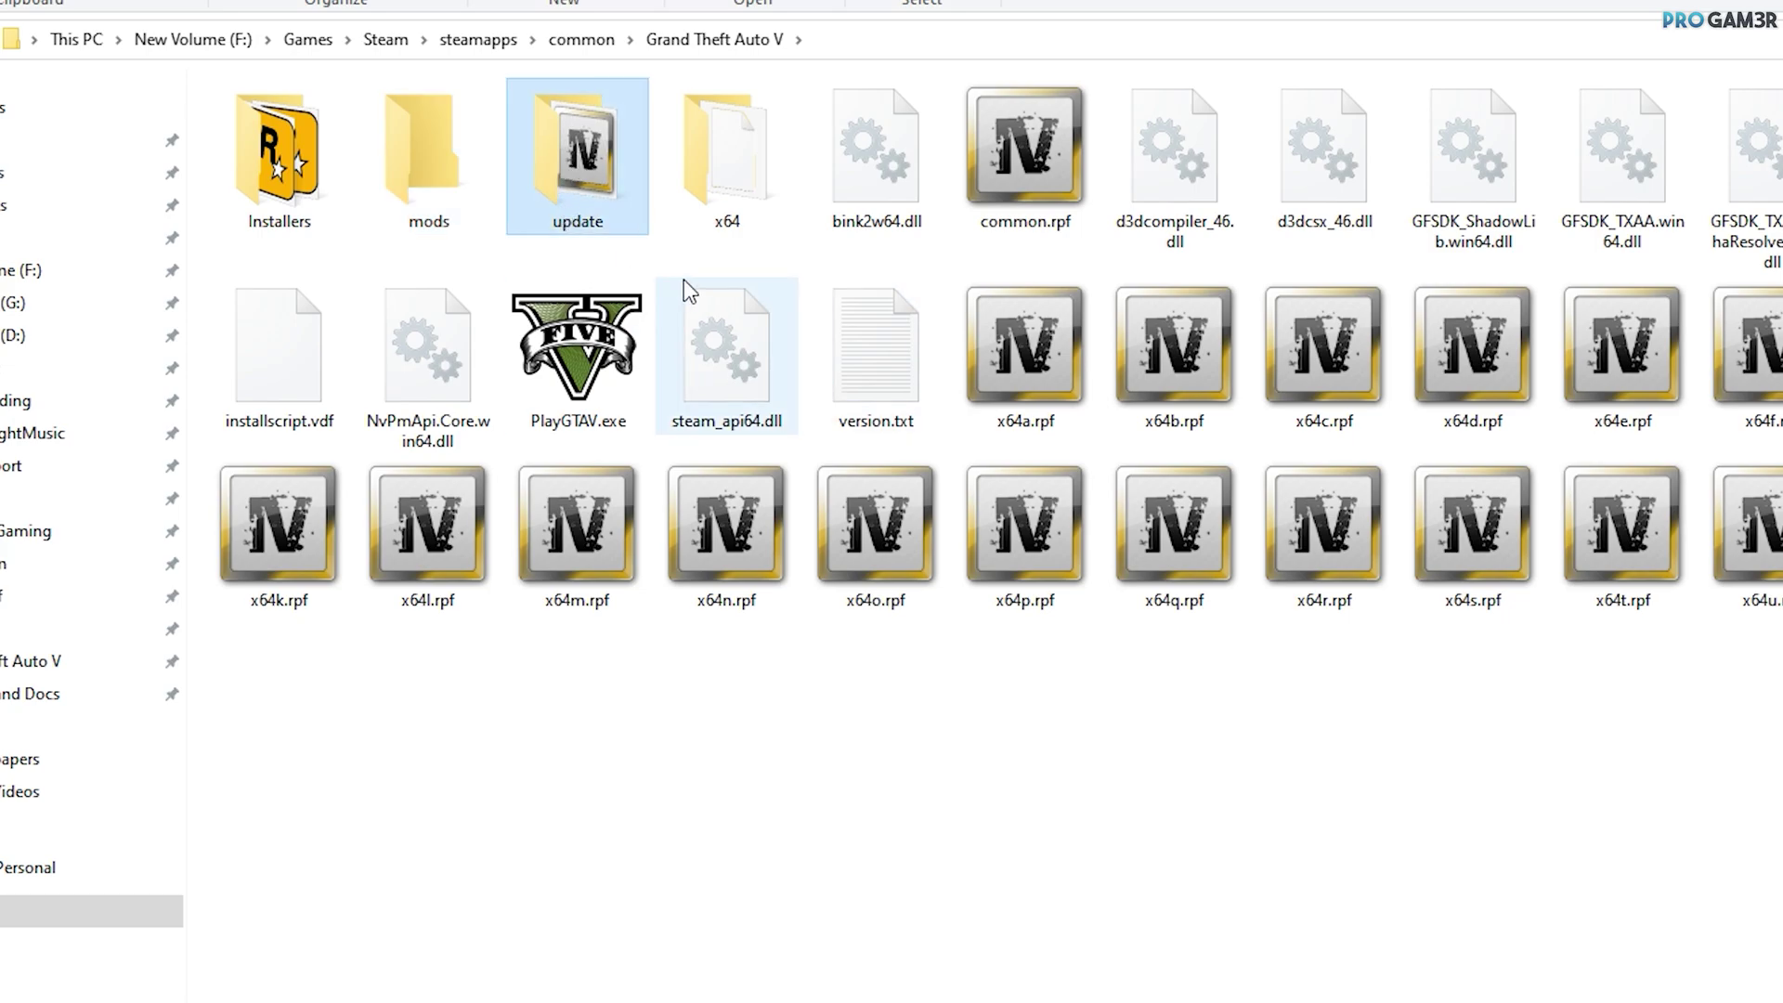
{"action": "left_click", "coordinate": [745, 146], "text": "ctrl"}
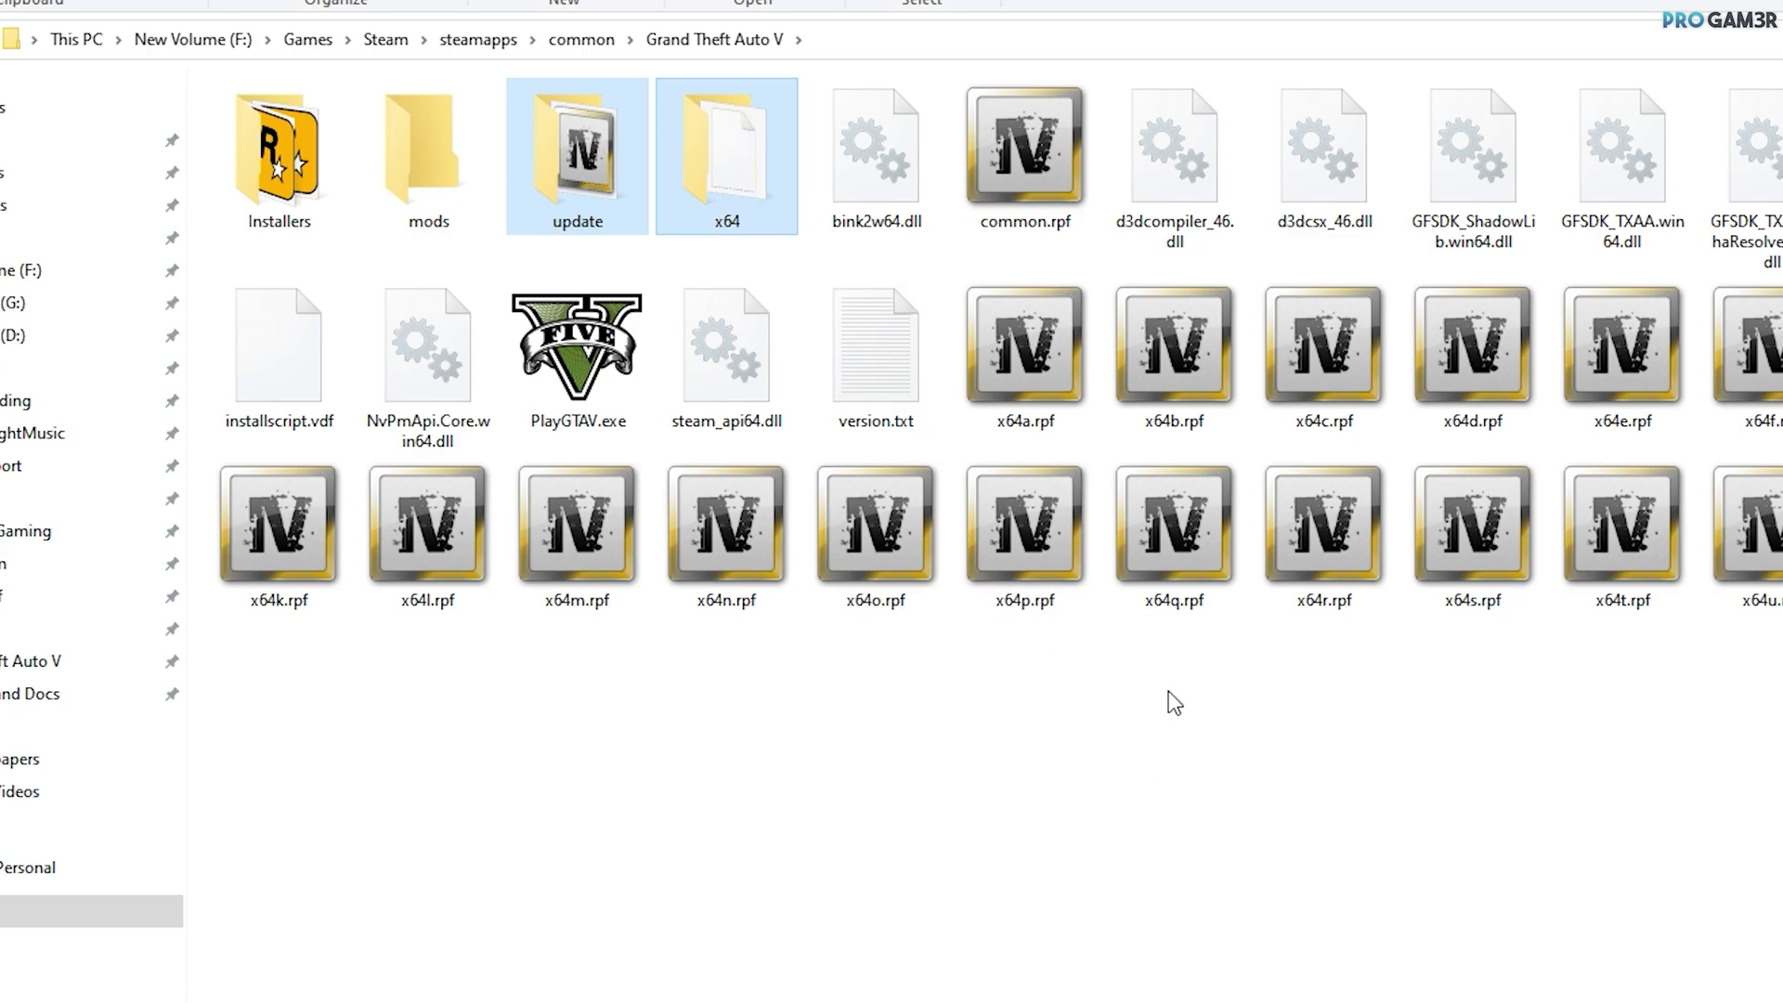
{"action": "left_click", "coordinate": [995, 154], "text": "ctrl"}
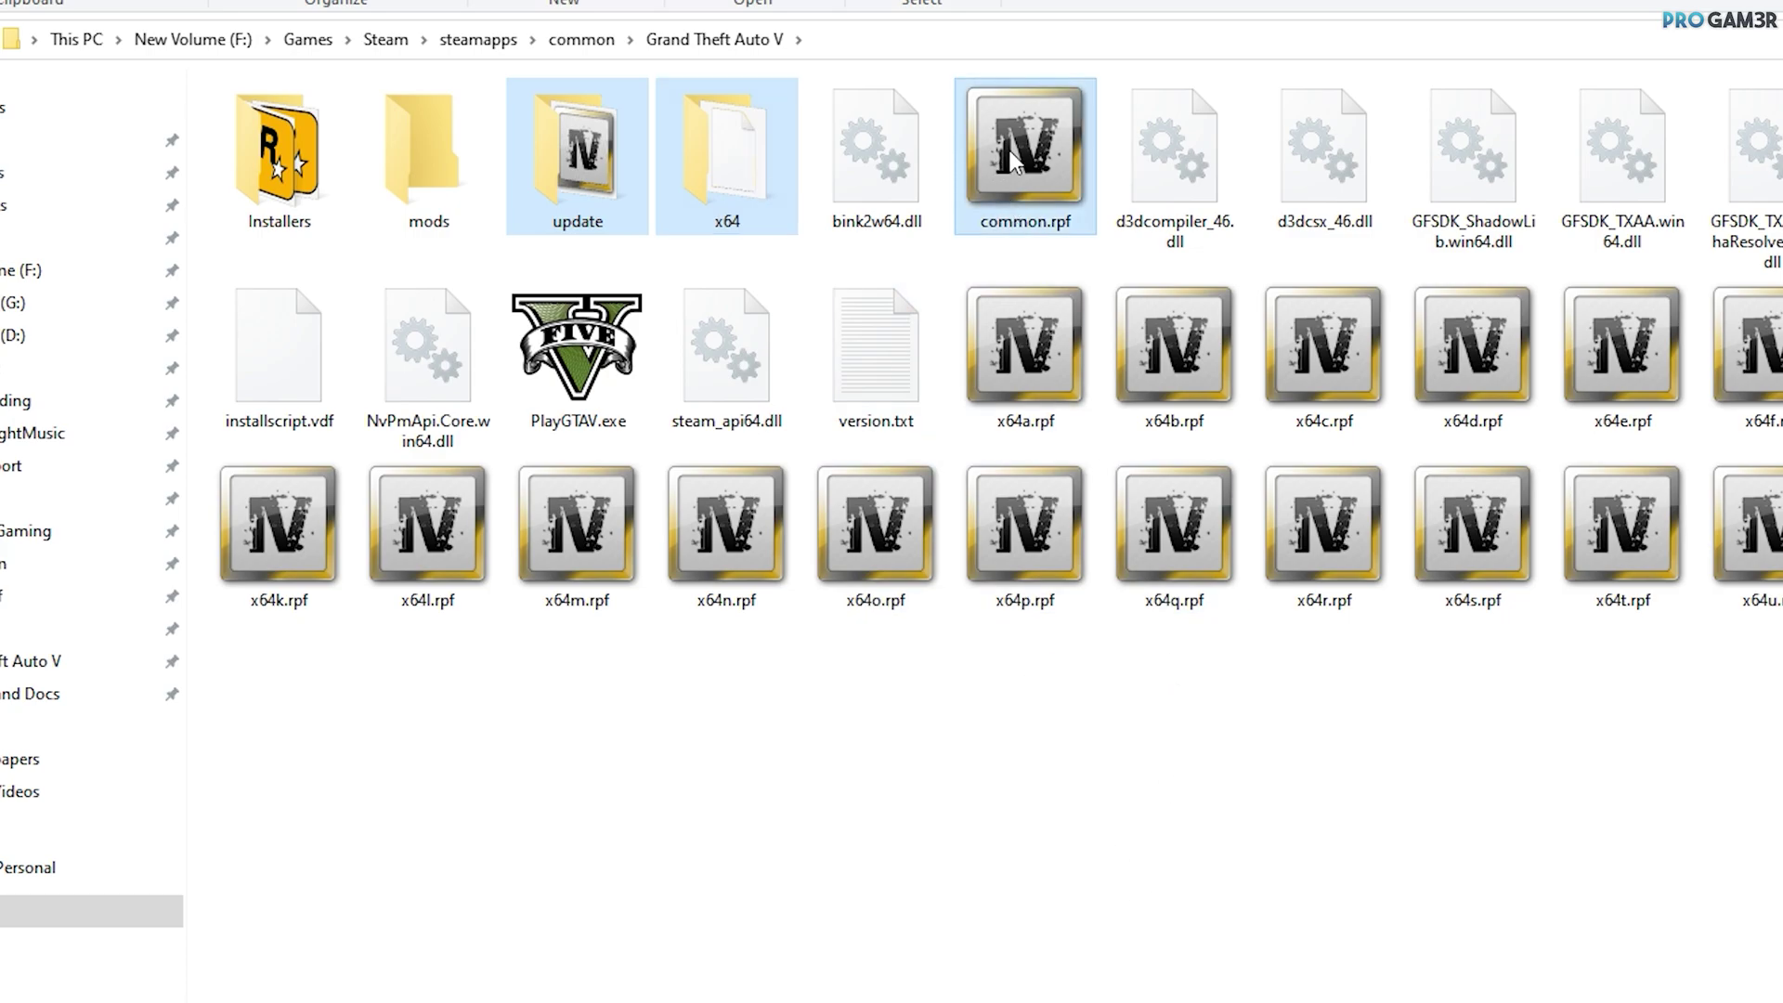
{"action": "right_click", "coordinate": [1012, 160]}
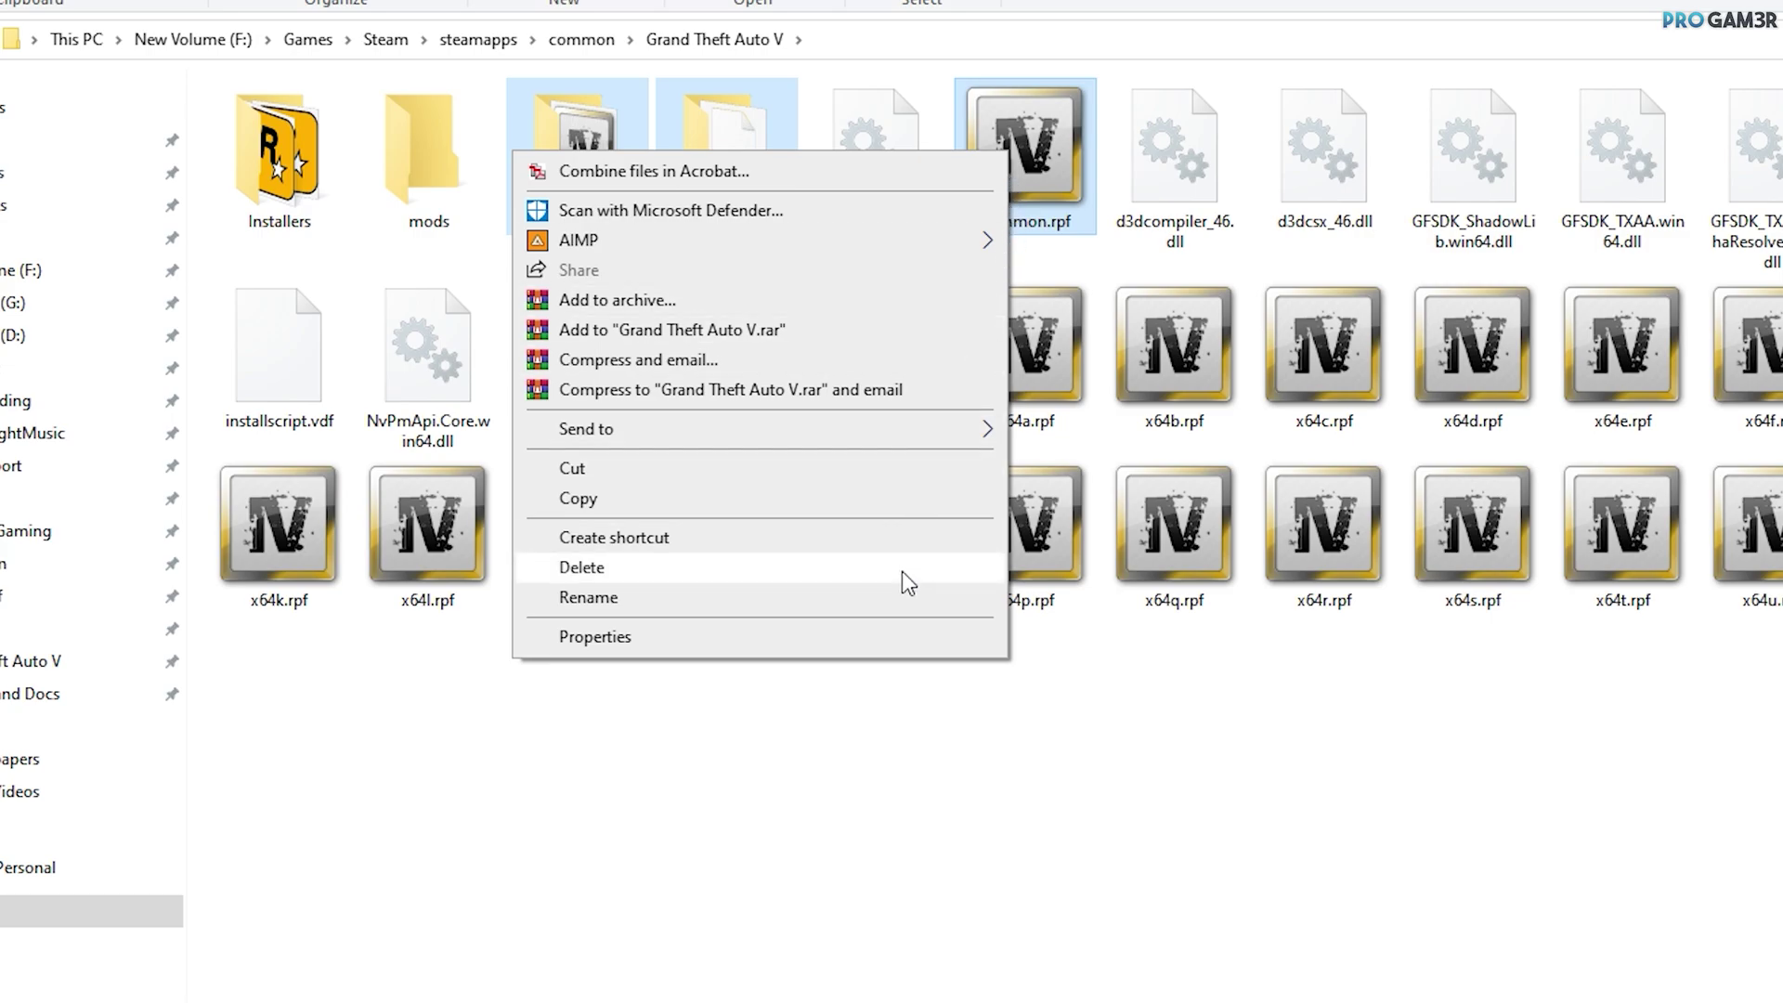
{"action": "left_click", "coordinate": [904, 507]}
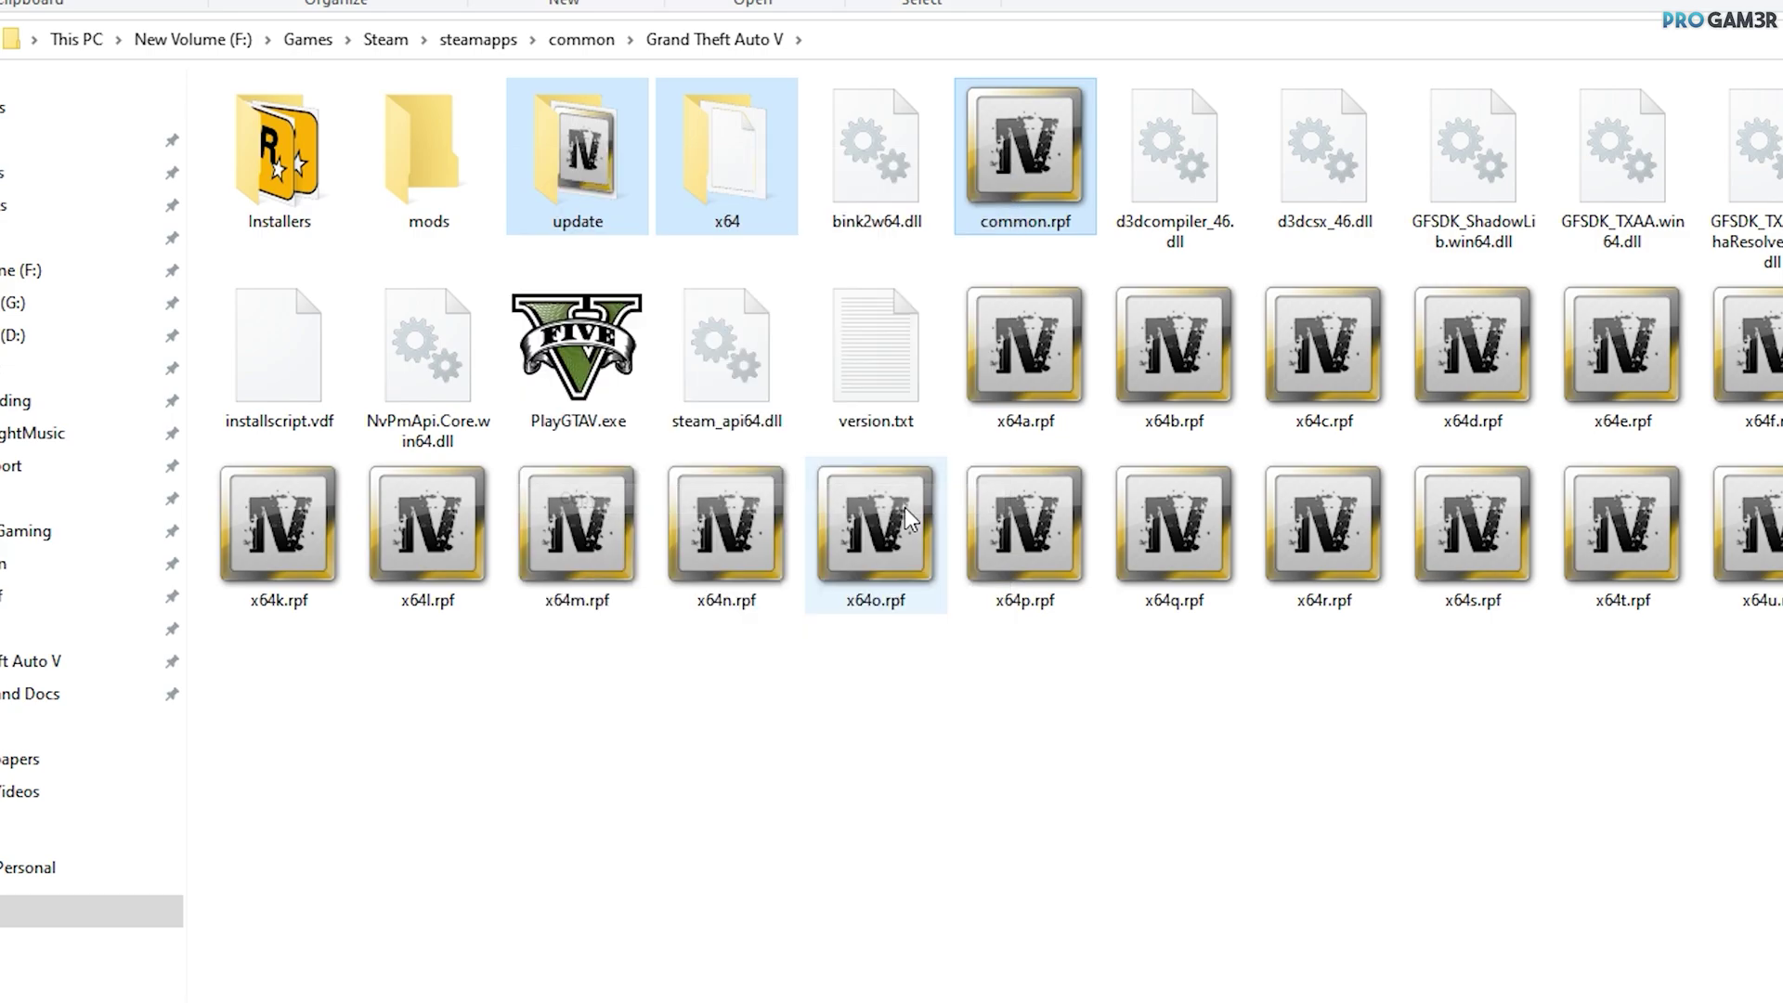
{"action": "double_click", "coordinate": [414, 154]}
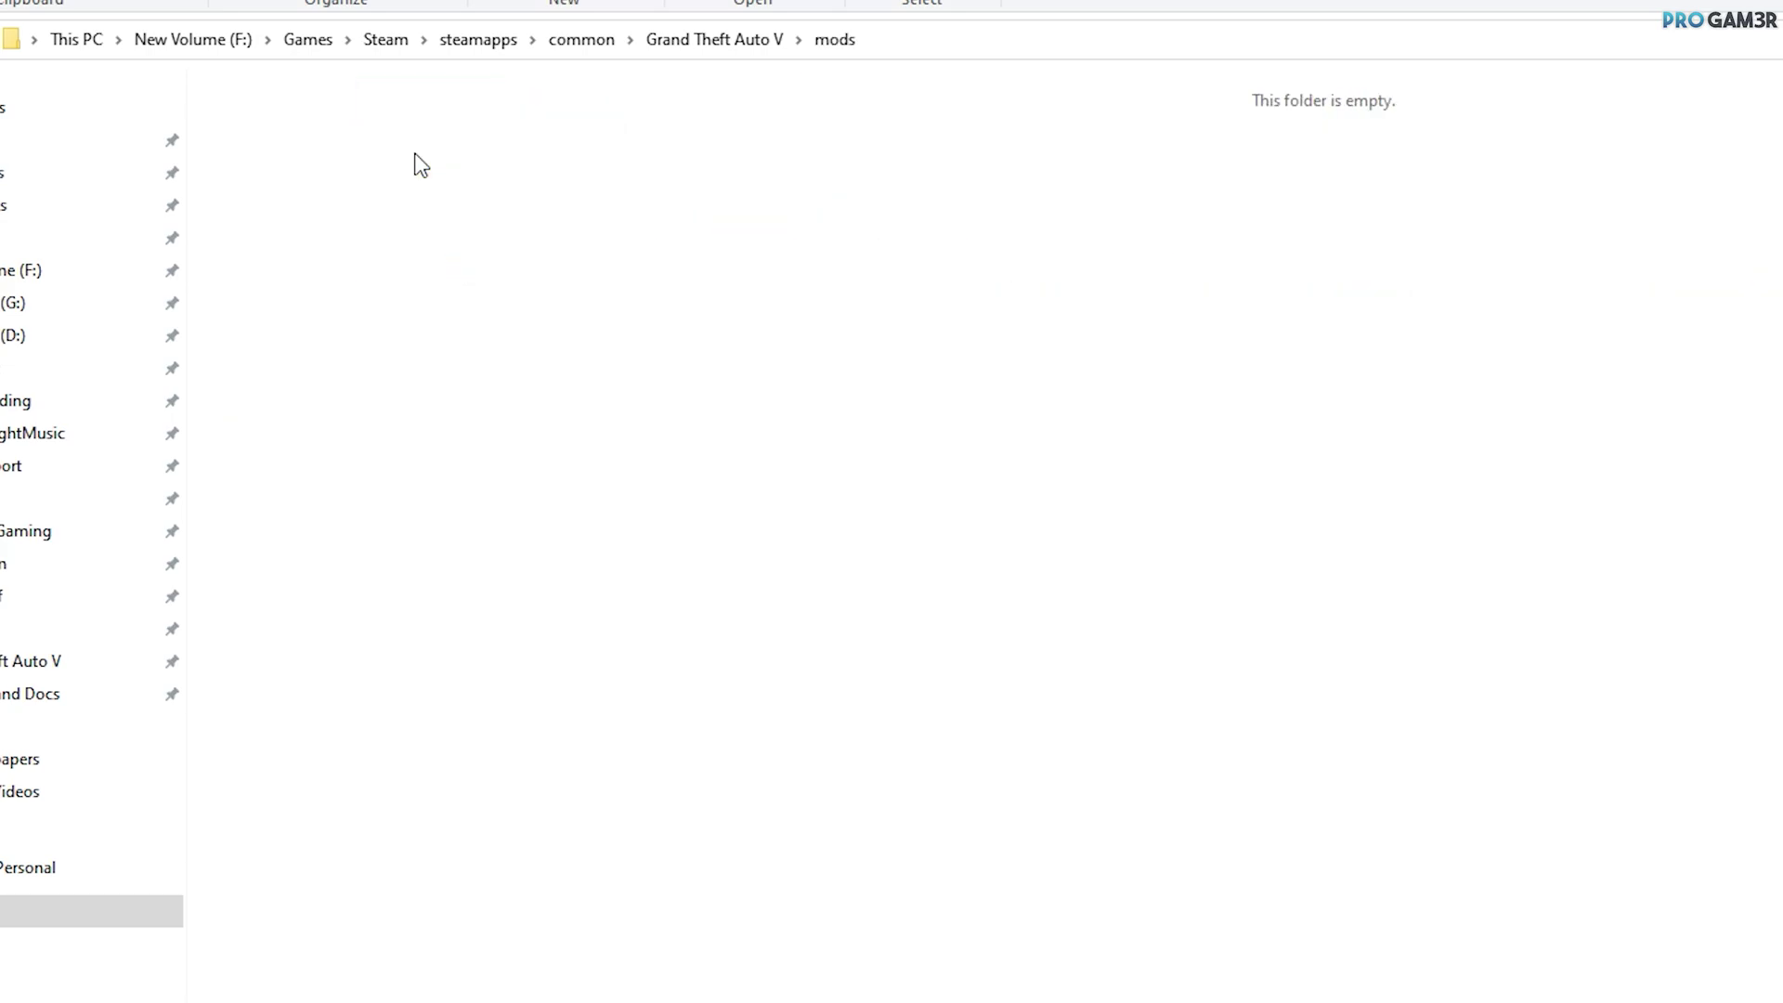
{"action": "right_click", "coordinate": [735, 326]}
{"action": "left_click", "coordinate": [666, 489]}
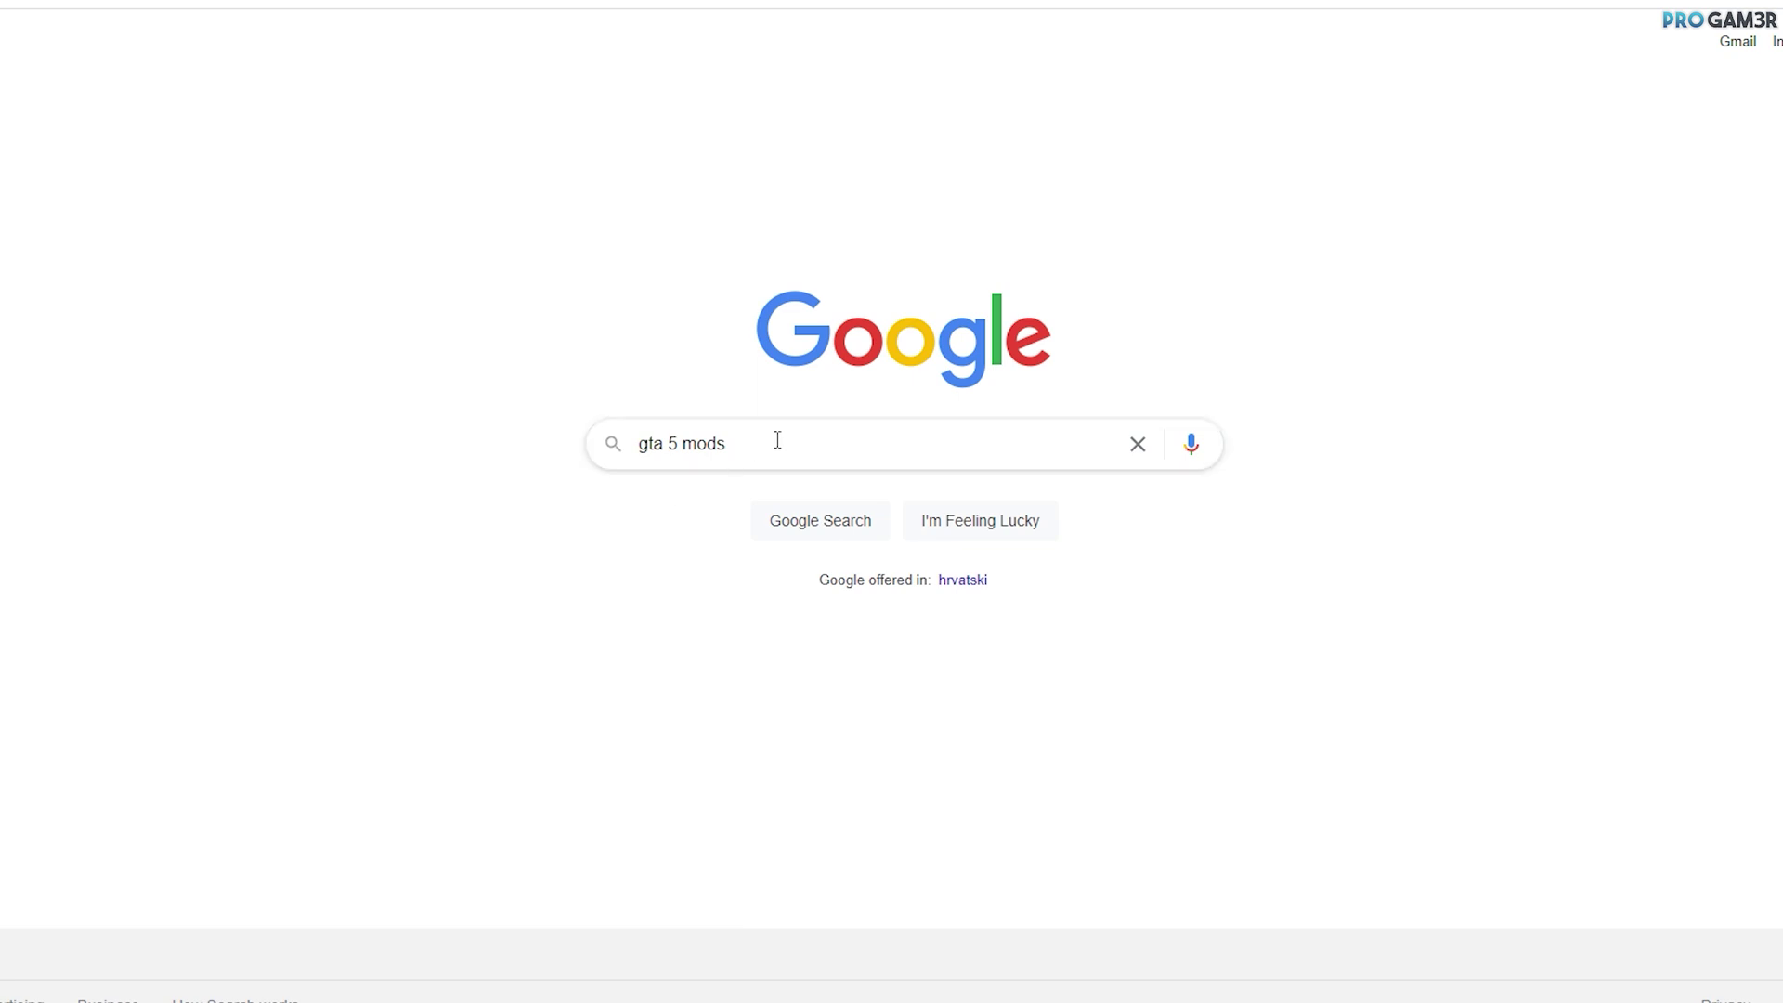
Search Google for 'gta 5 mods' and open the GTA5-Mods.com result.
{"action": "key", "text": "Return"}
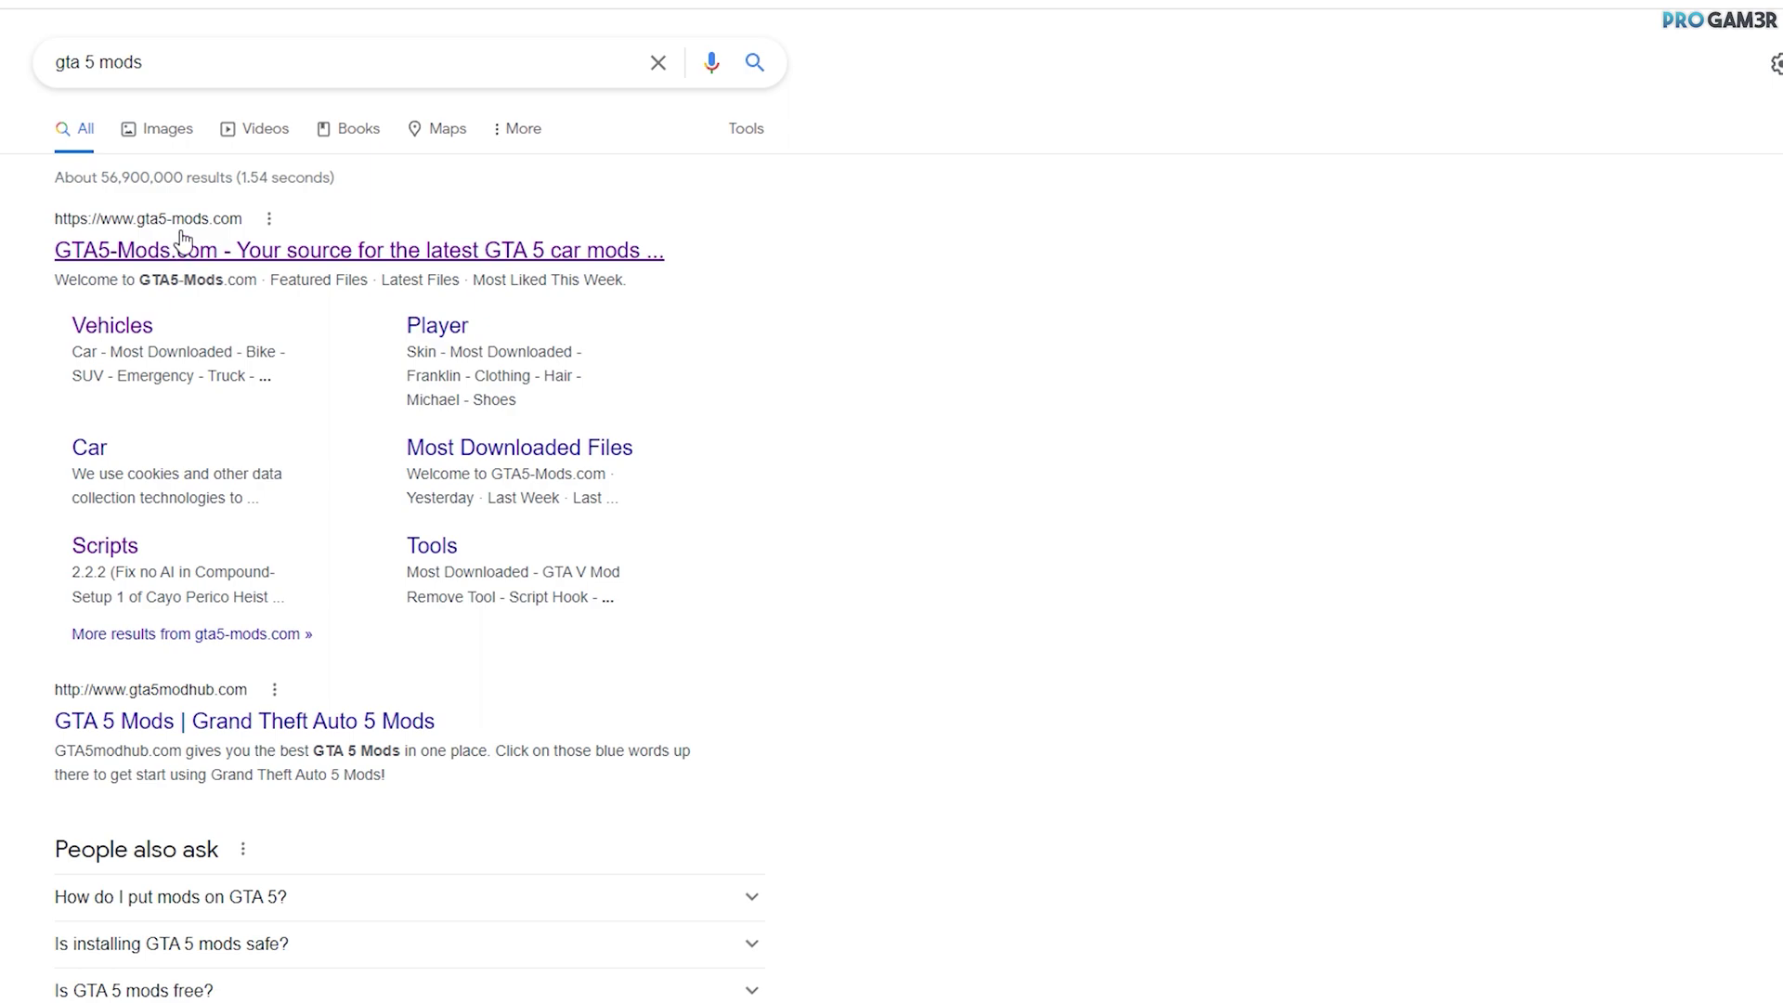
{"action": "left_click", "coordinate": [312, 251]}
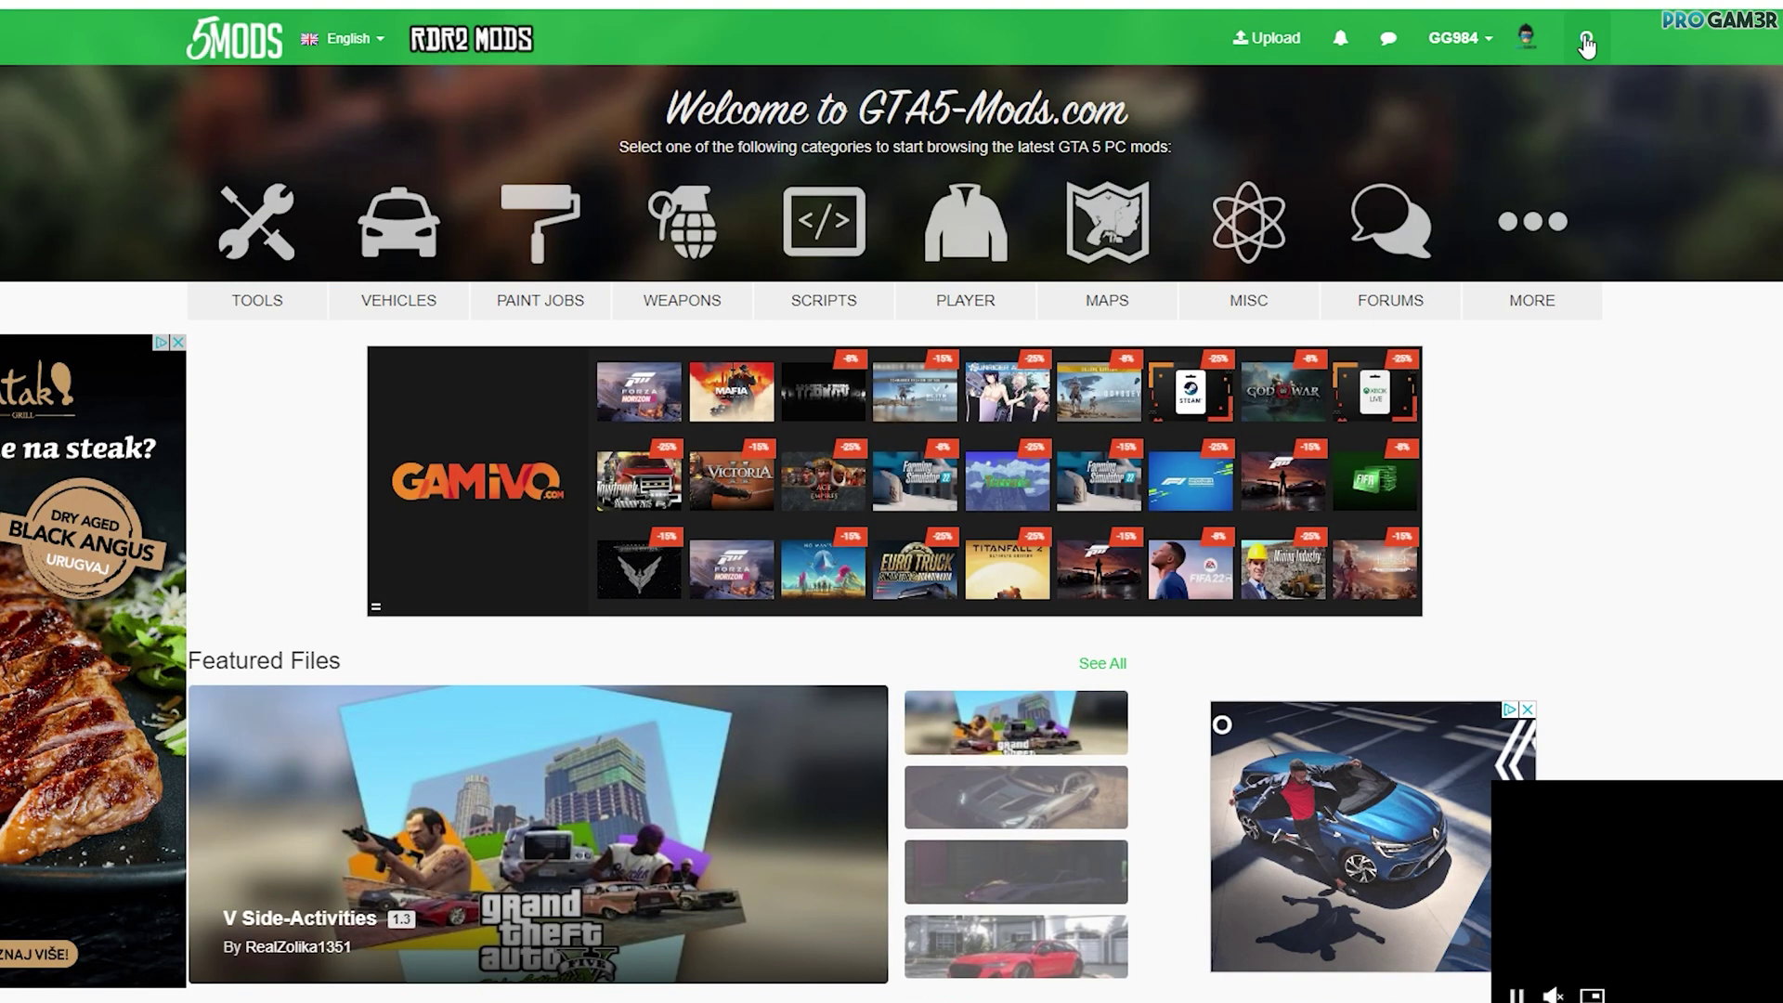
Search GTA5-Mods.com for 'script' and open the Script Hook V + Native Trainer page.
{"action": "left_click", "coordinate": [1587, 39]}
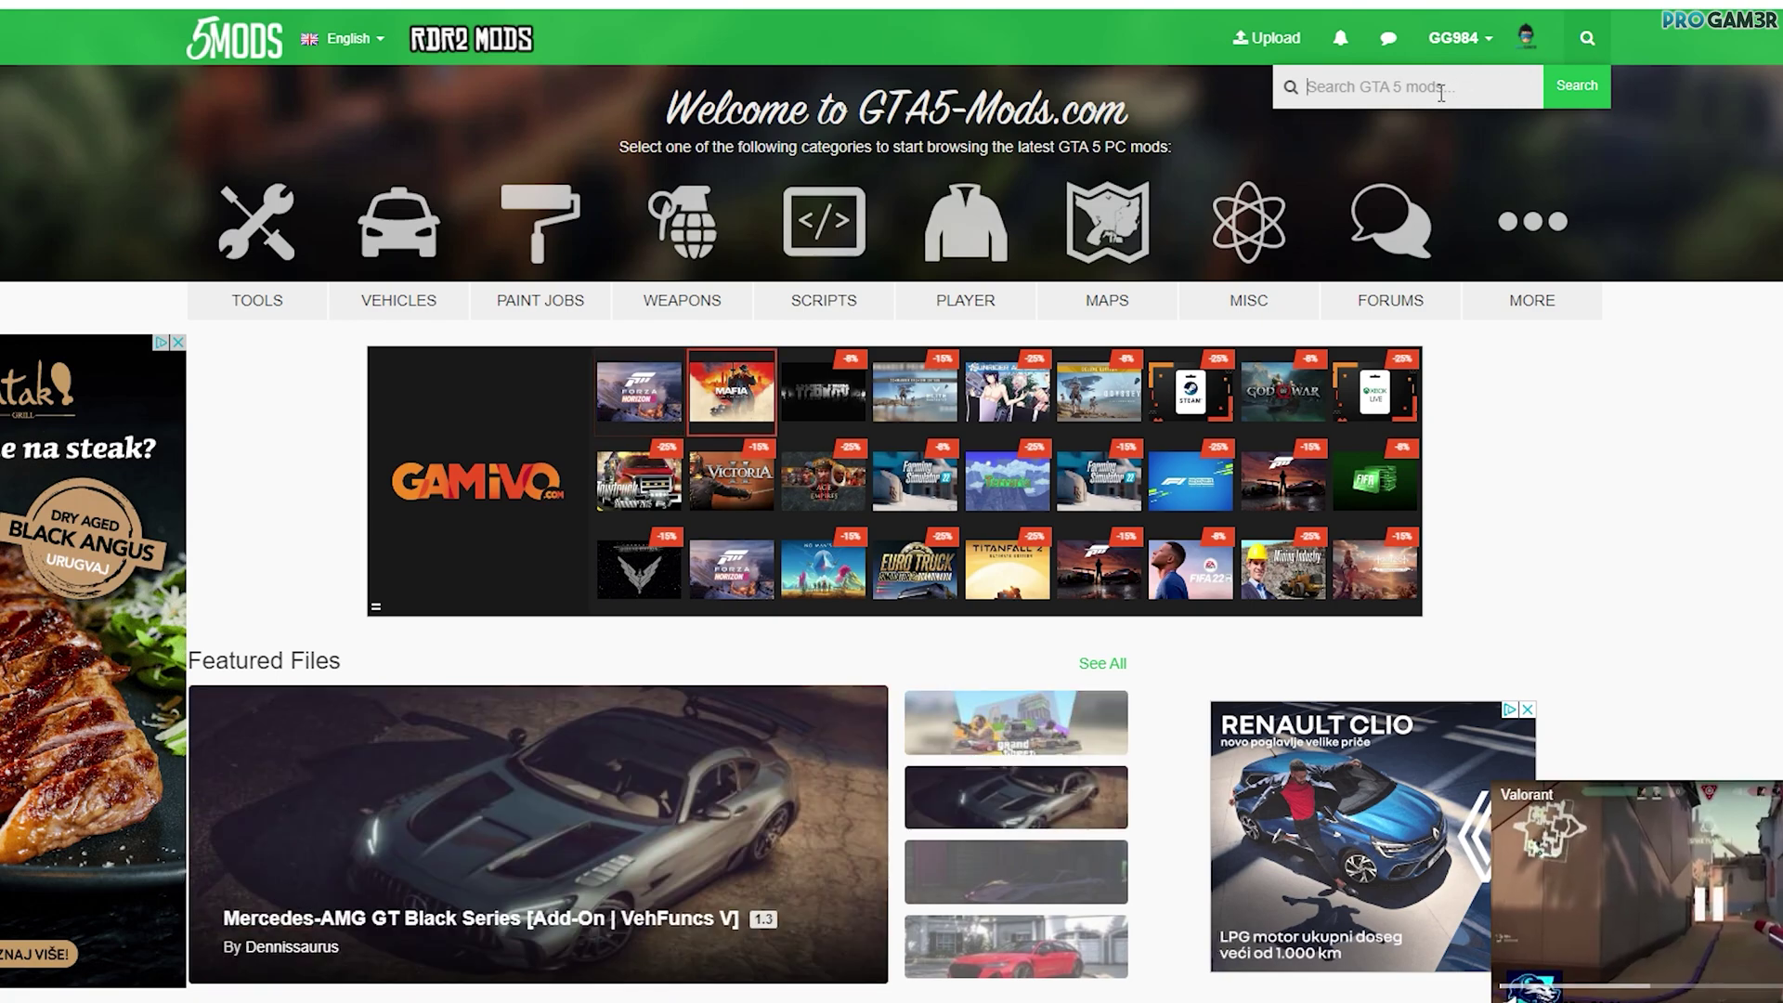
{"action": "type", "text": "scr"}
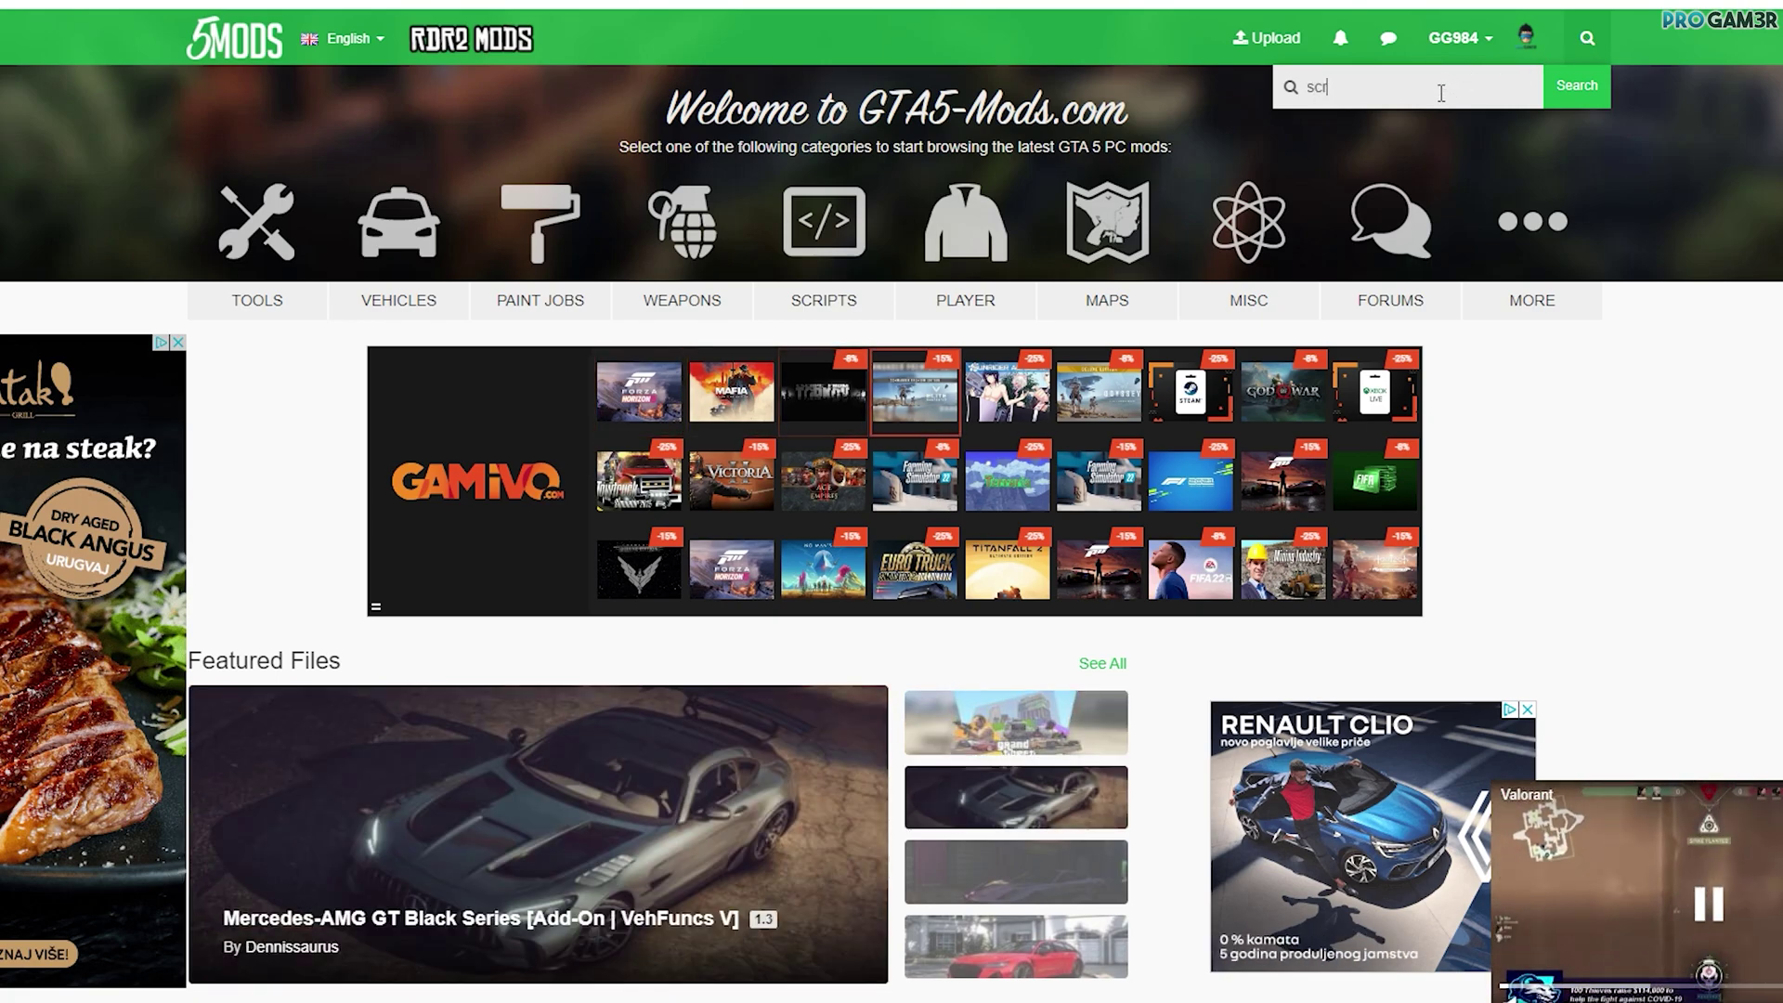
{"action": "type", "text": "ipt"}
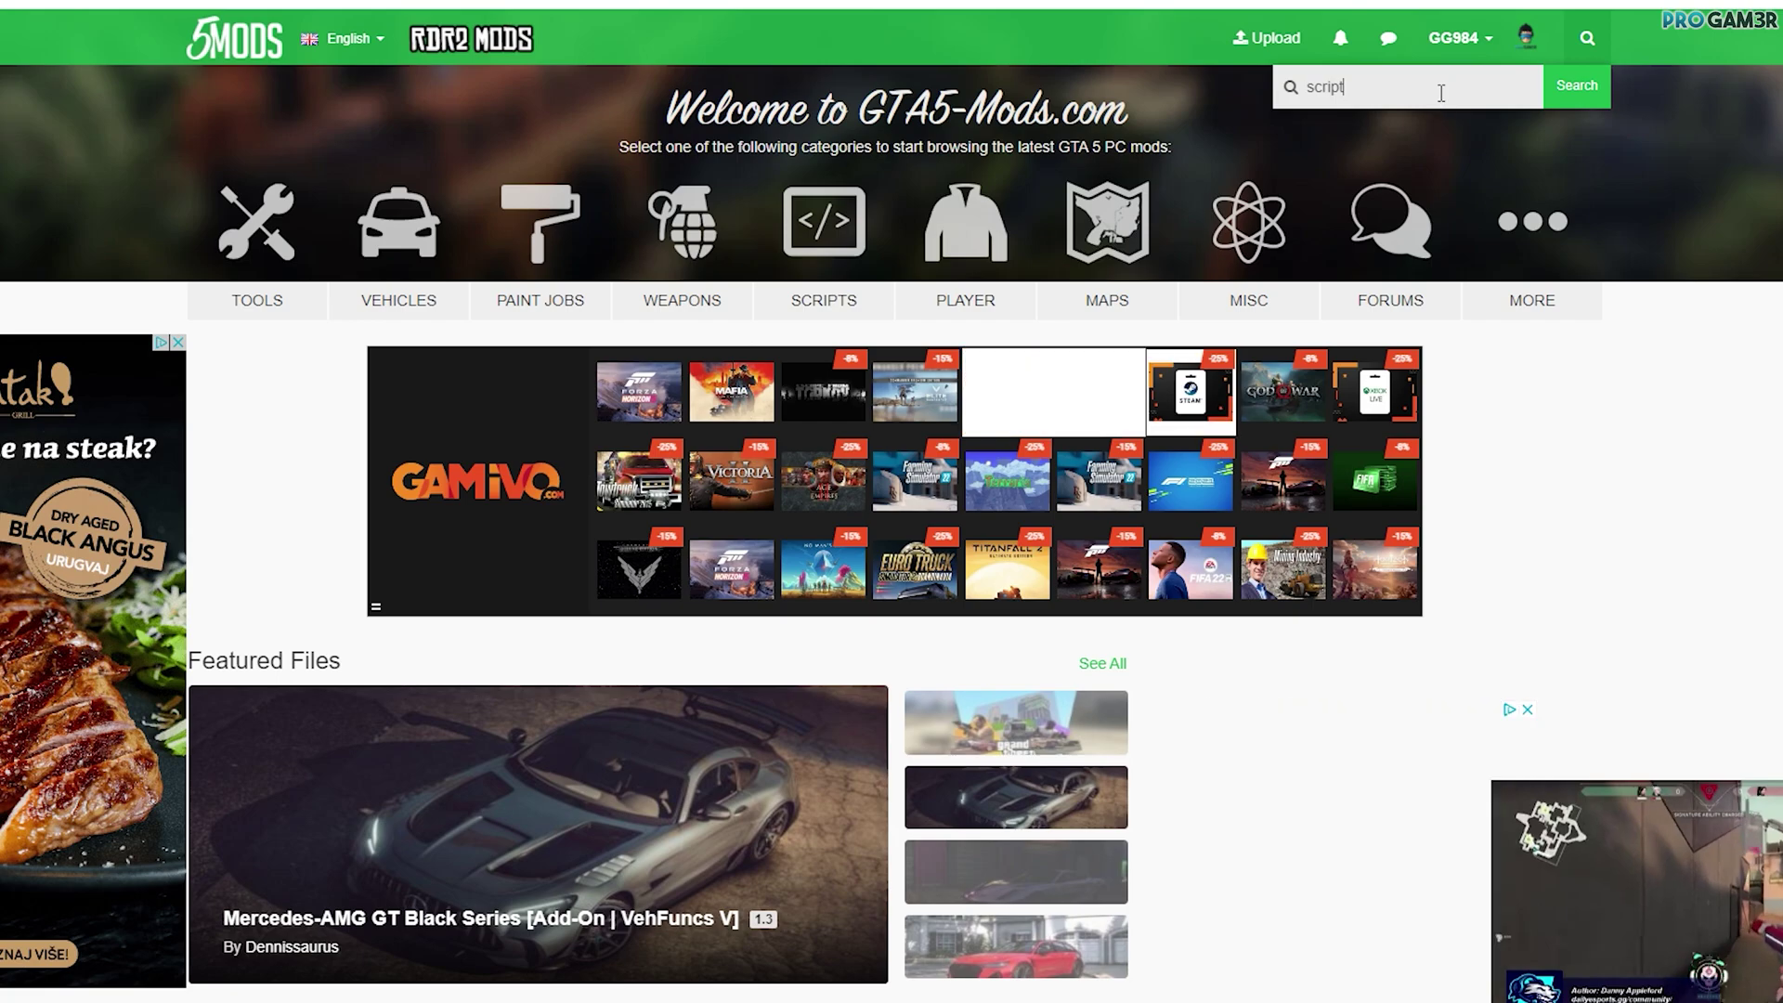
{"action": "key", "text": "Return"}
{"action": "scroll", "coordinate": [438, 398], "scroll_direction": "down", "scroll_amount": 5}
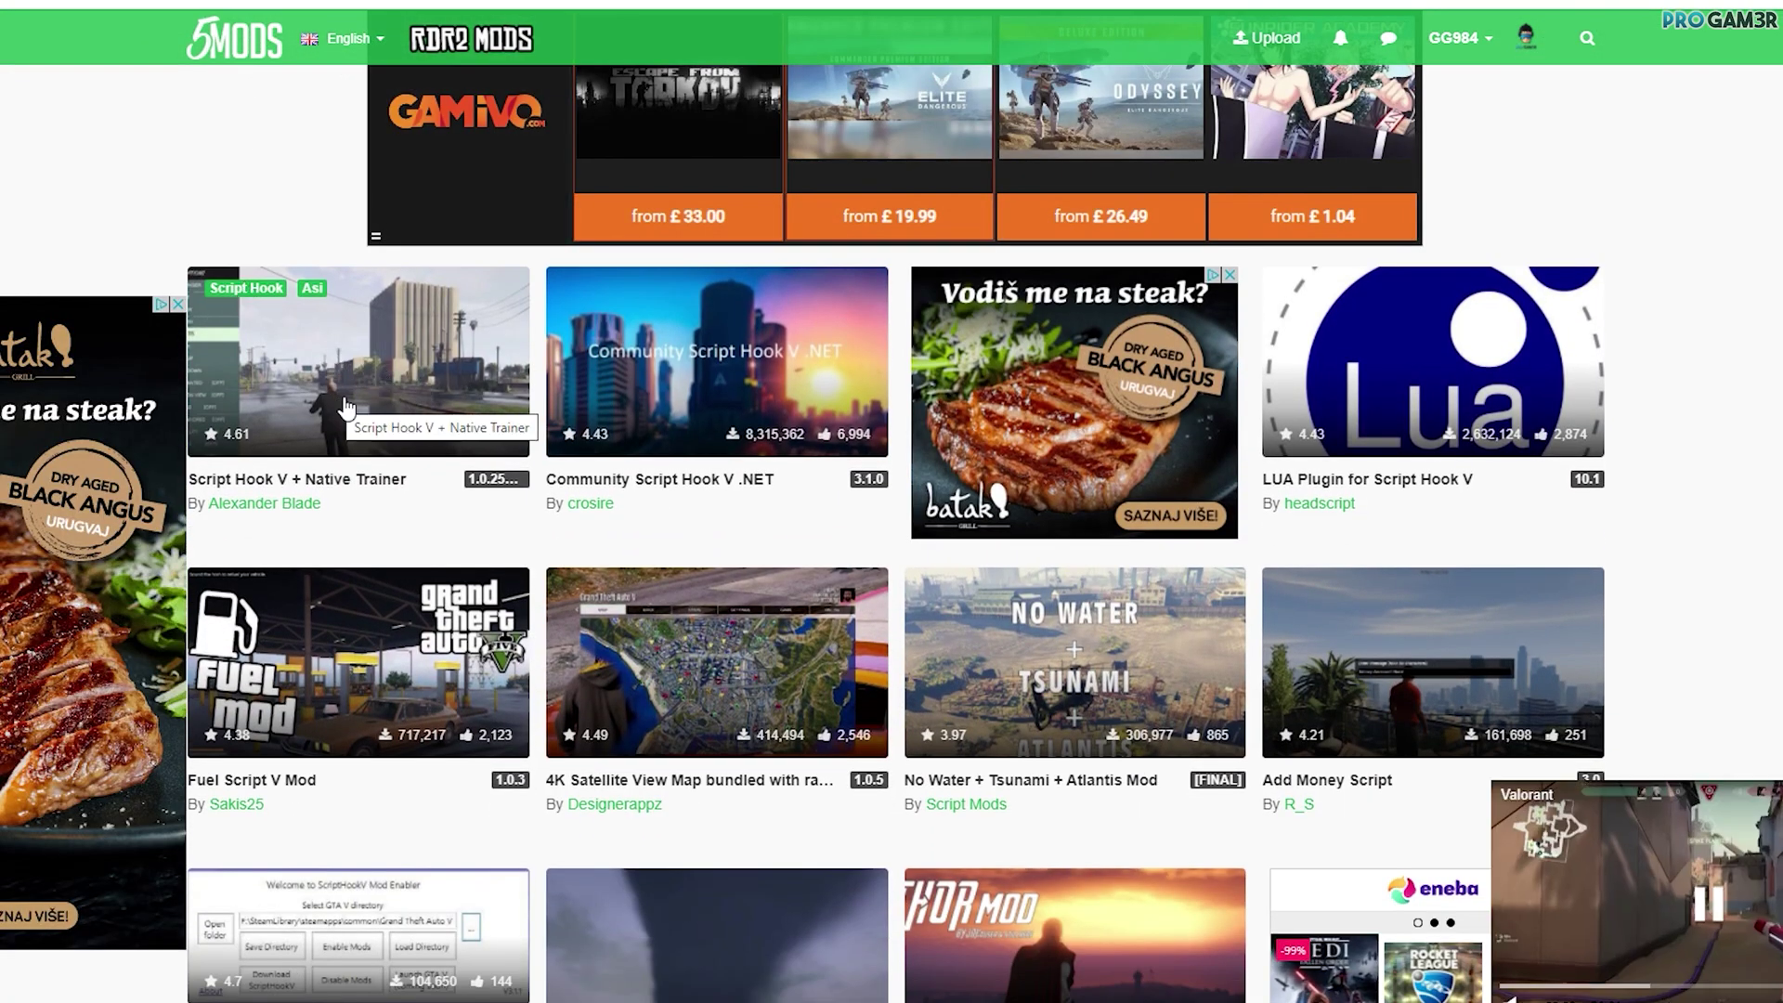
{"action": "left_click", "coordinate": [371, 371]}
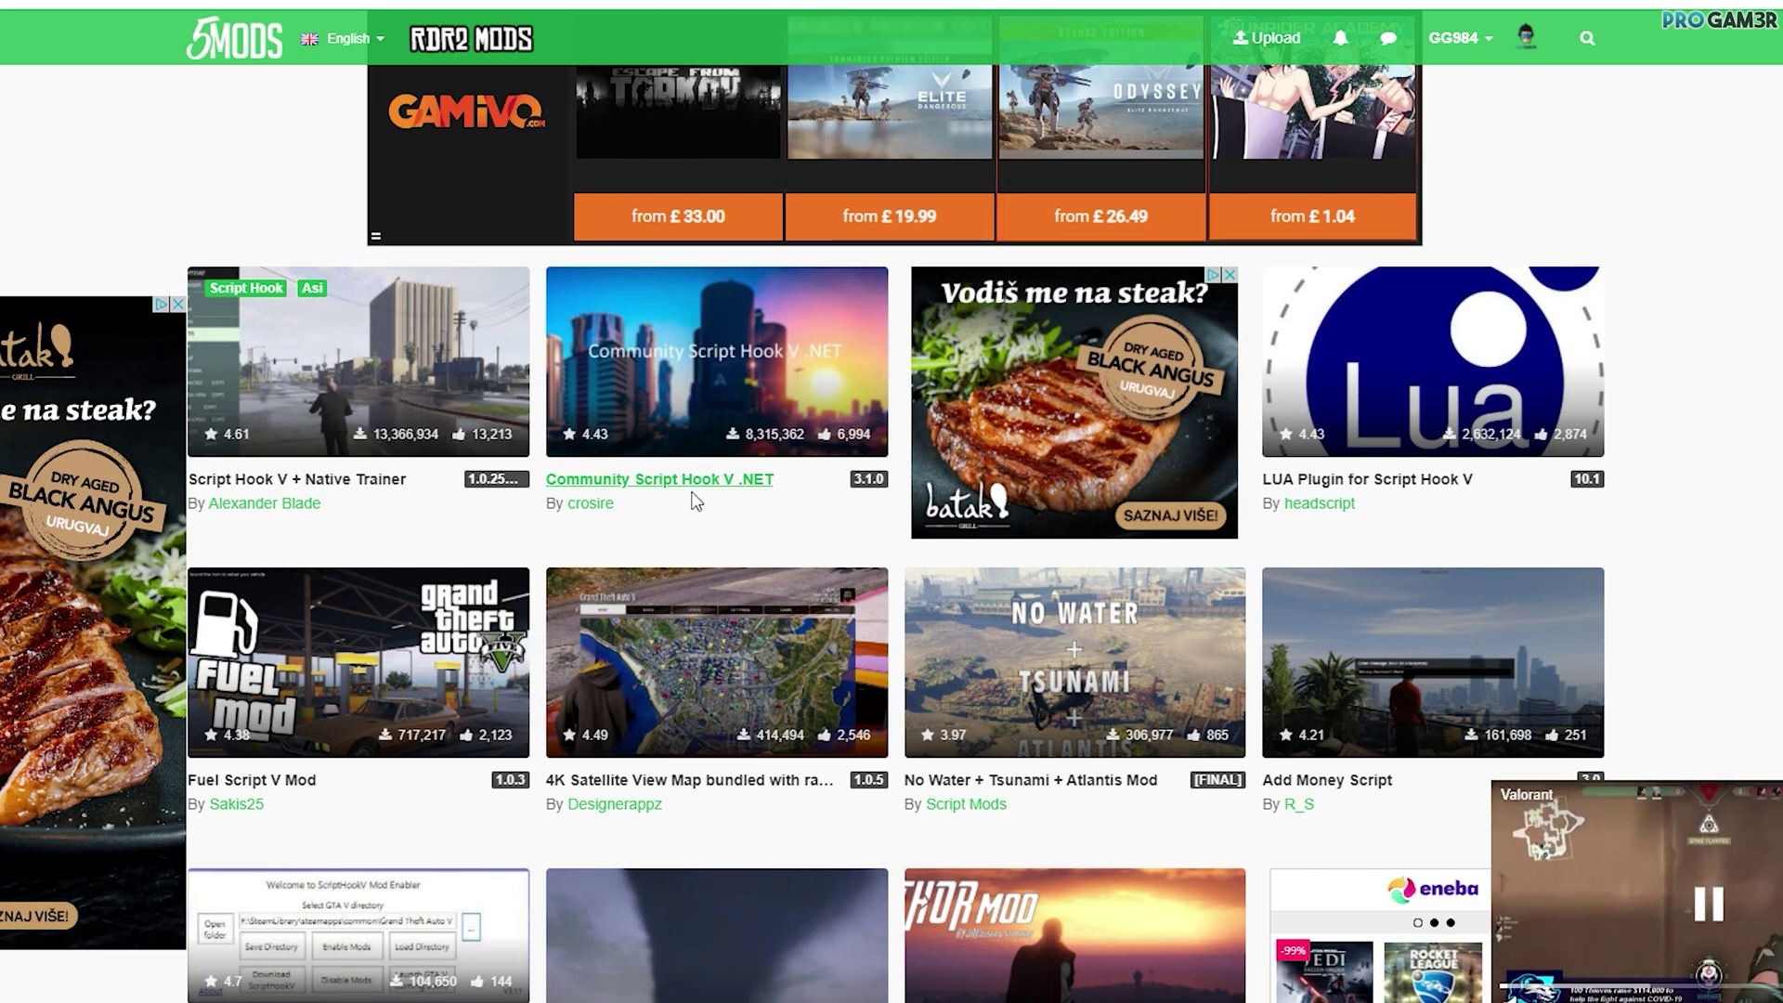
{"action": "scroll", "coordinate": [1777, 652], "scroll_direction": "down", "scroll_amount": 4}
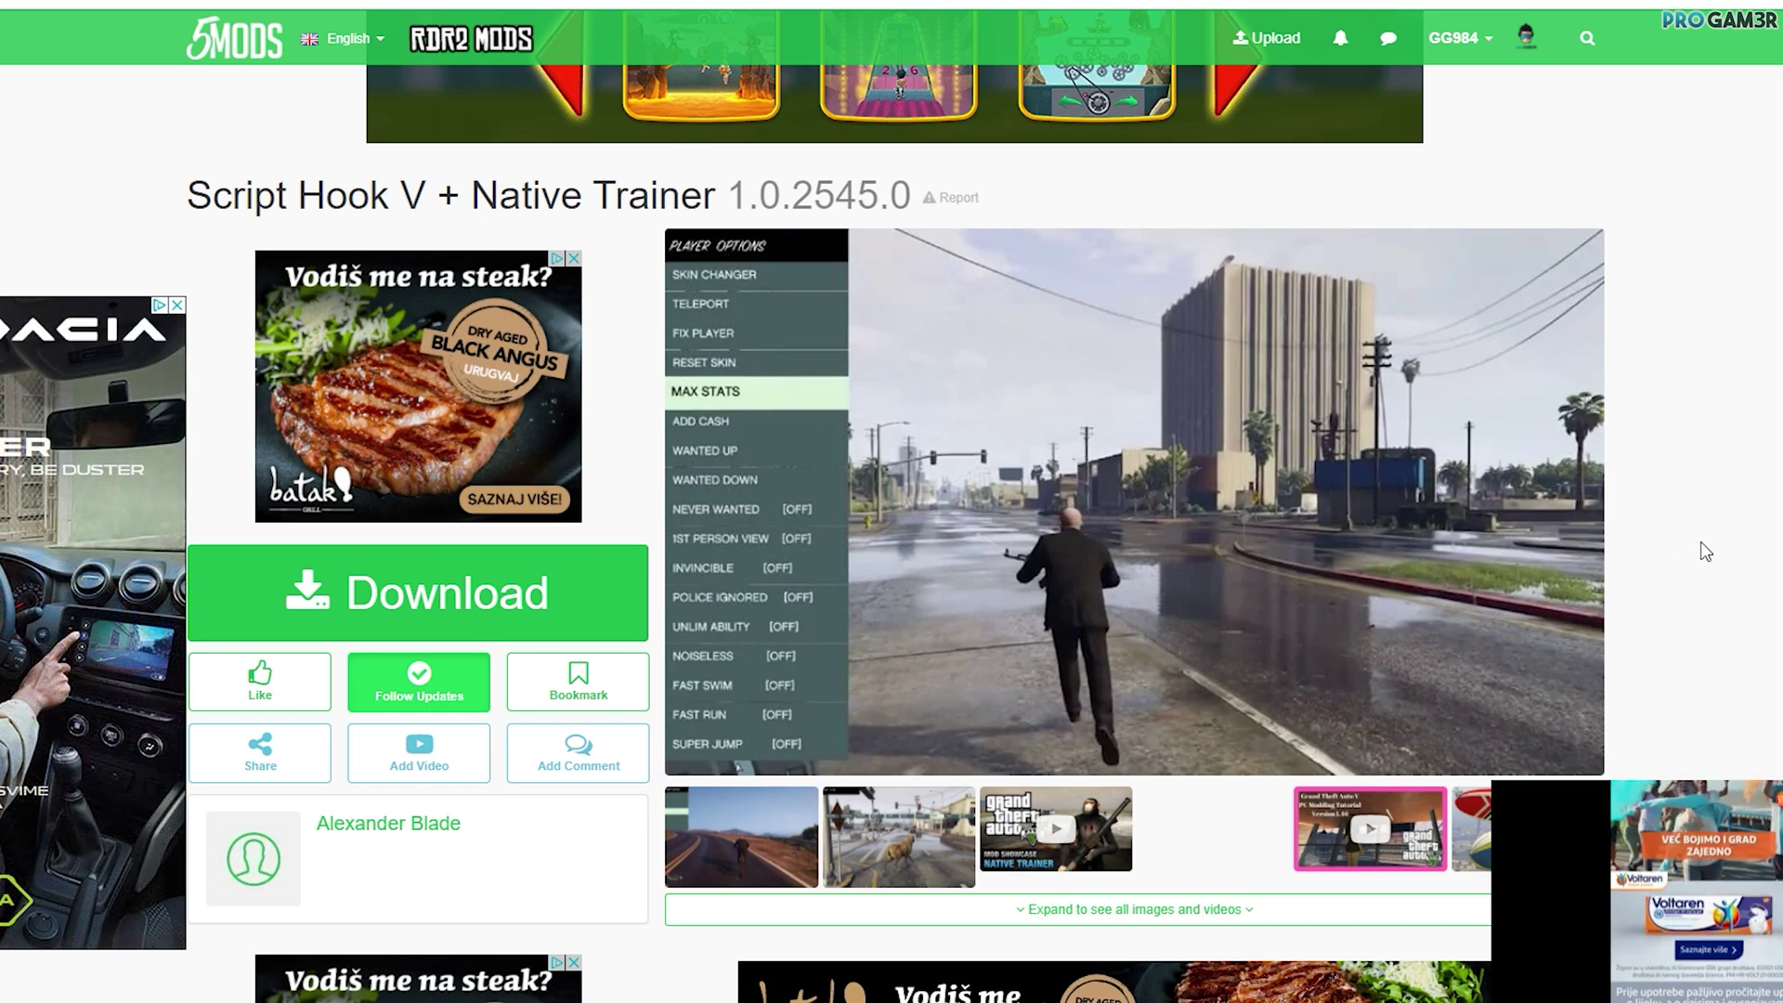
Download ScriptHookV_1.0.2545.0.zip from dev-c.com and save it into New folder (2).
{"action": "left_click", "coordinate": [498, 595]}
{"action": "scroll", "coordinate": [1614, 516], "scroll_direction": "down", "scroll_amount": 2}
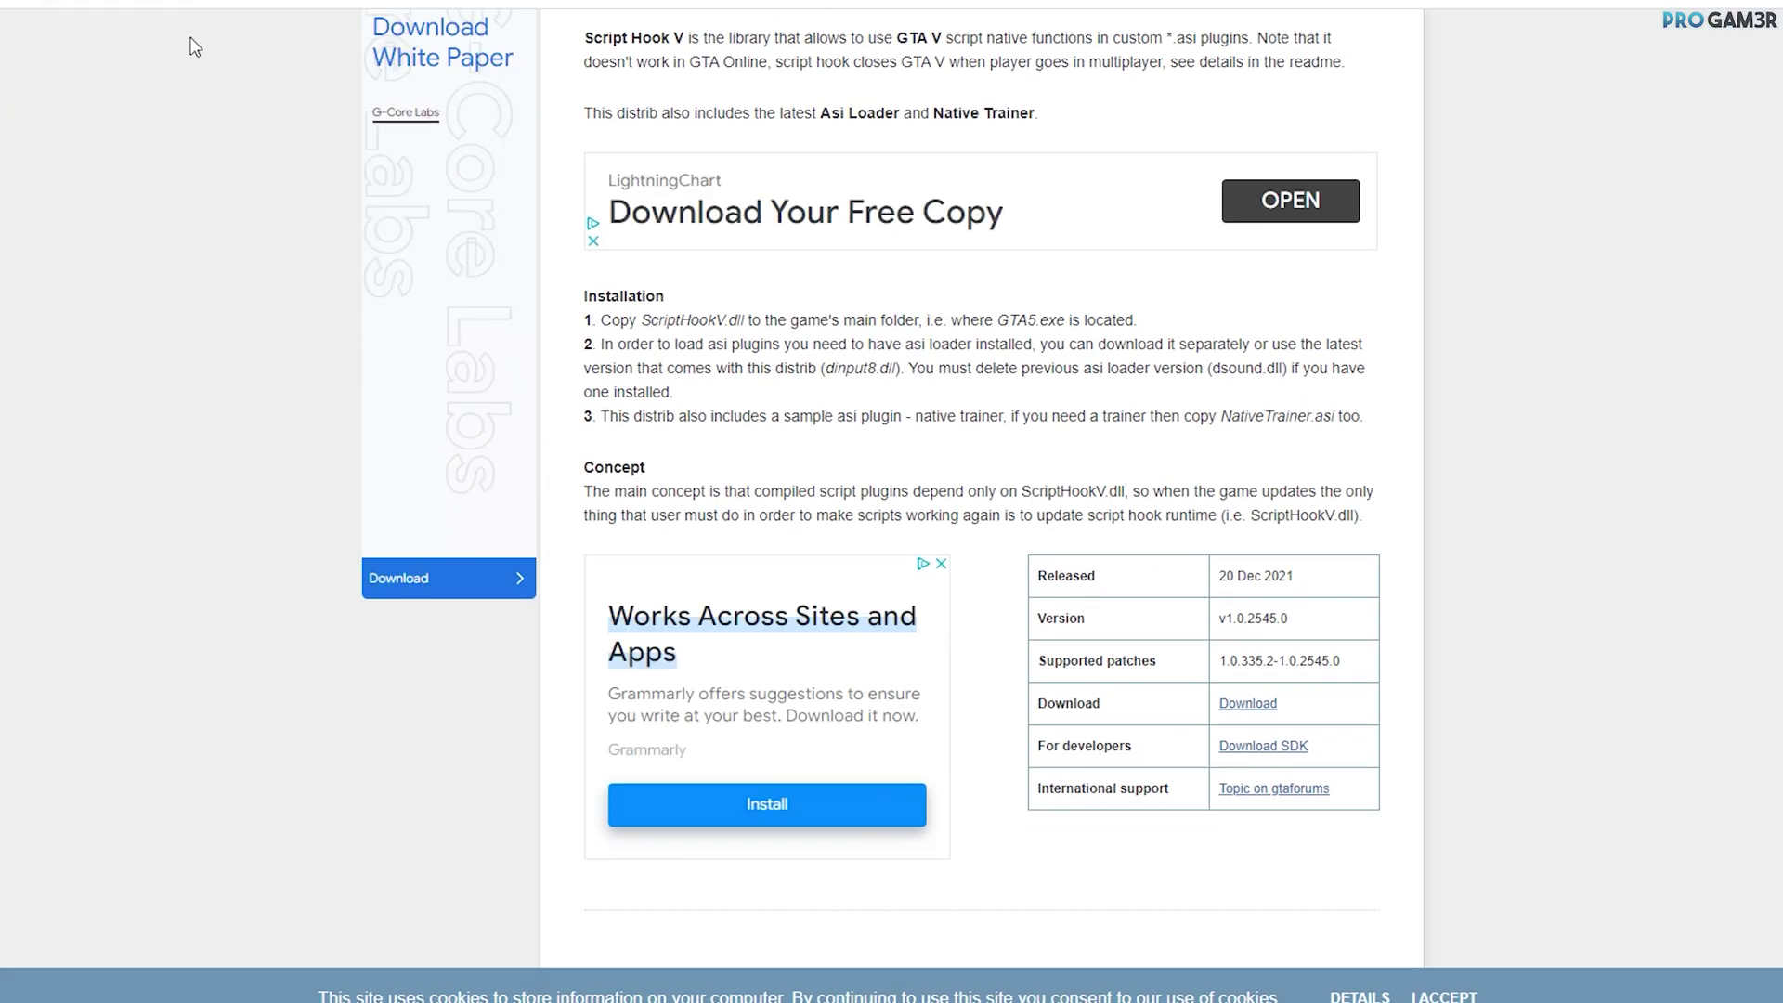
{"action": "left_click", "coordinate": [1282, 706]}
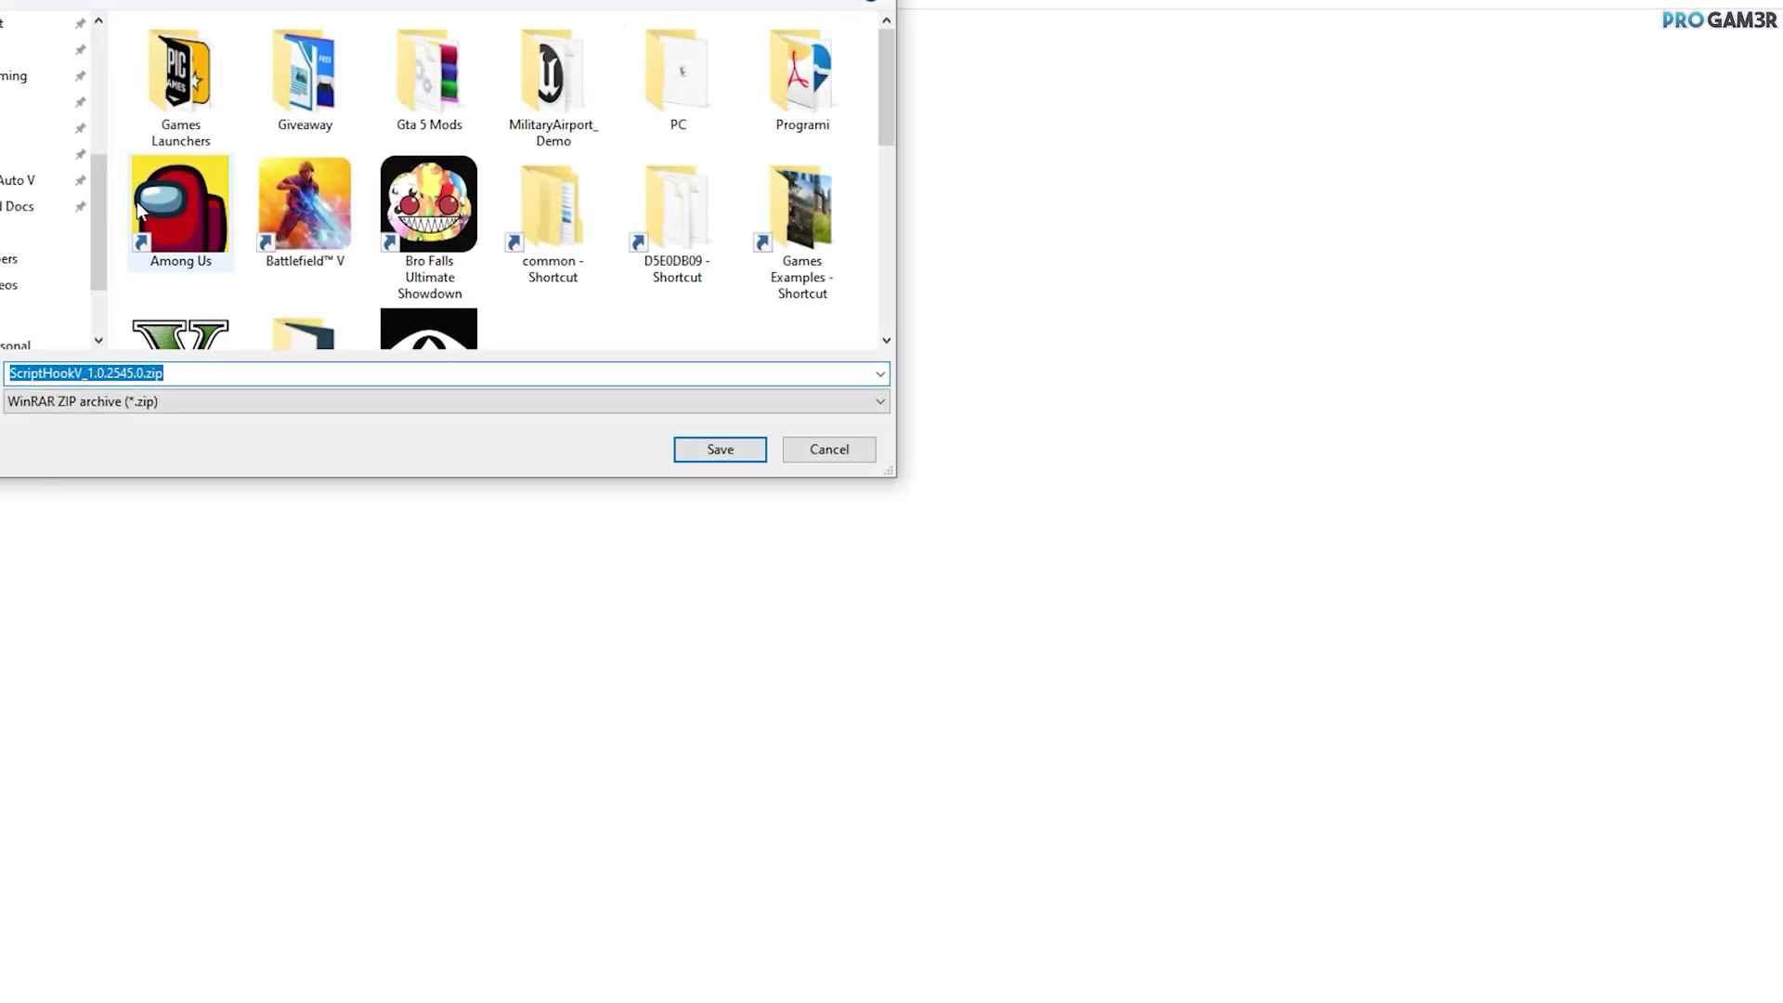
{"action": "left_click", "coordinate": [708, 452]}
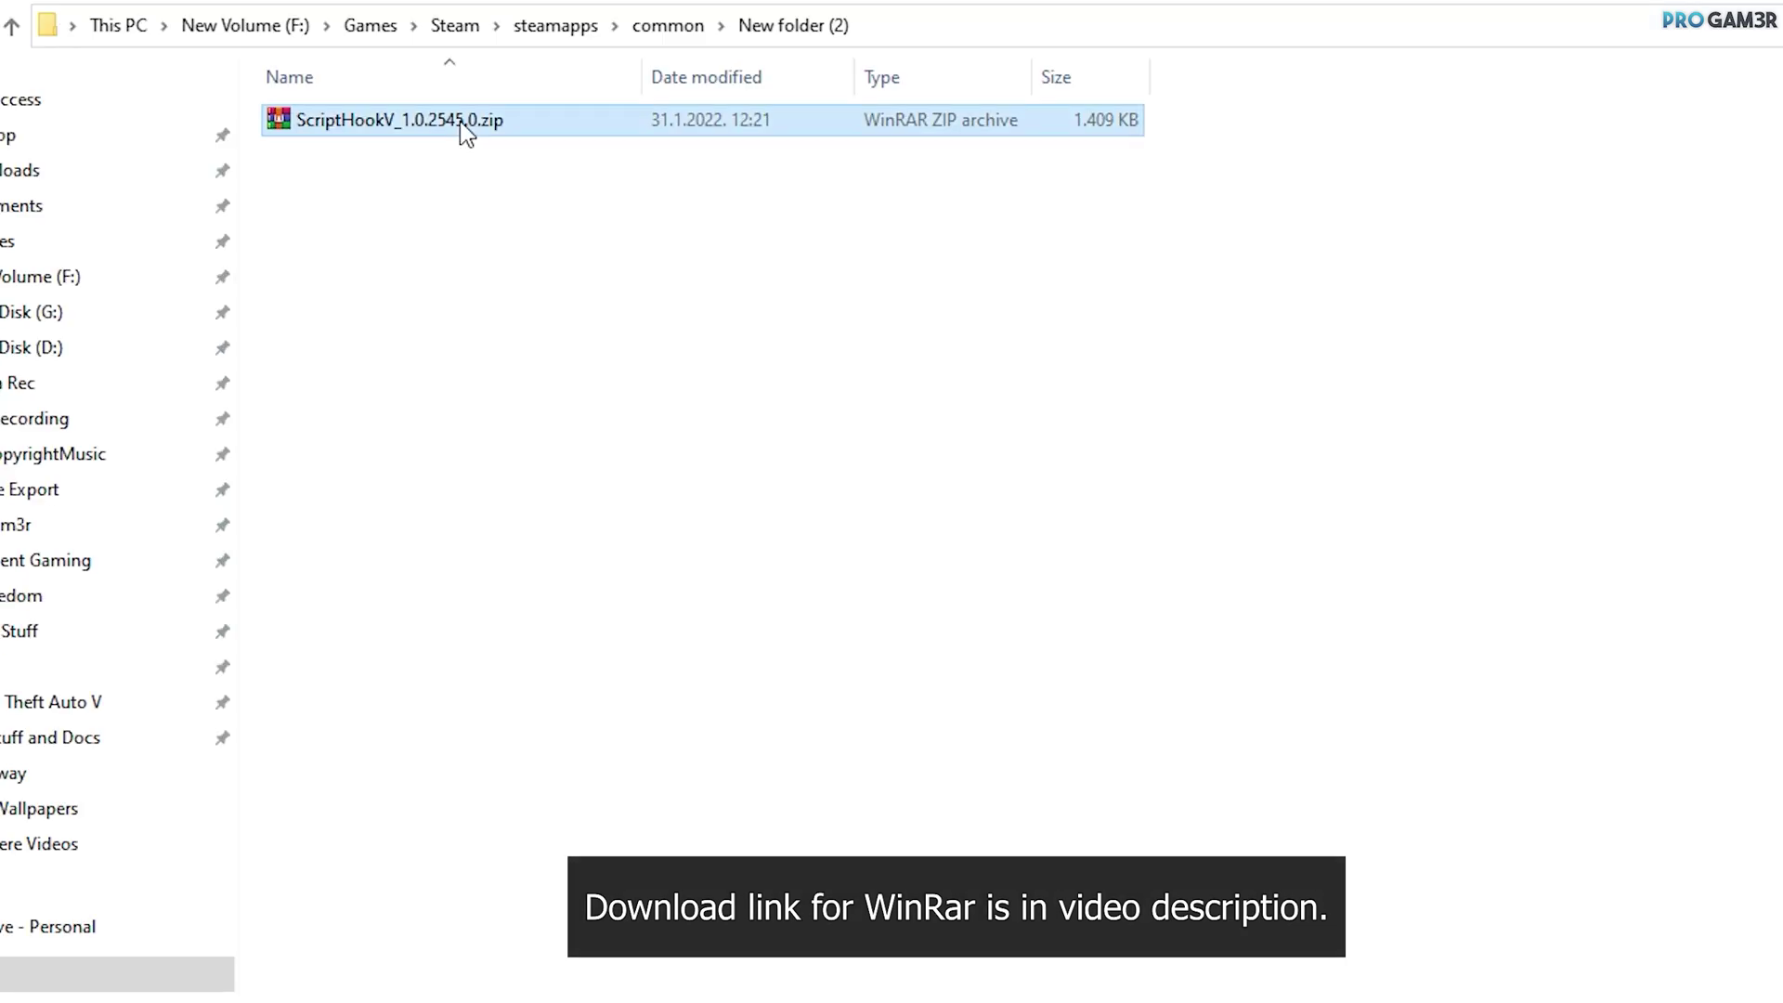
Extract the ScriptHookV zip into New folder (2).
{"action": "right_click", "coordinate": [293, 141]}
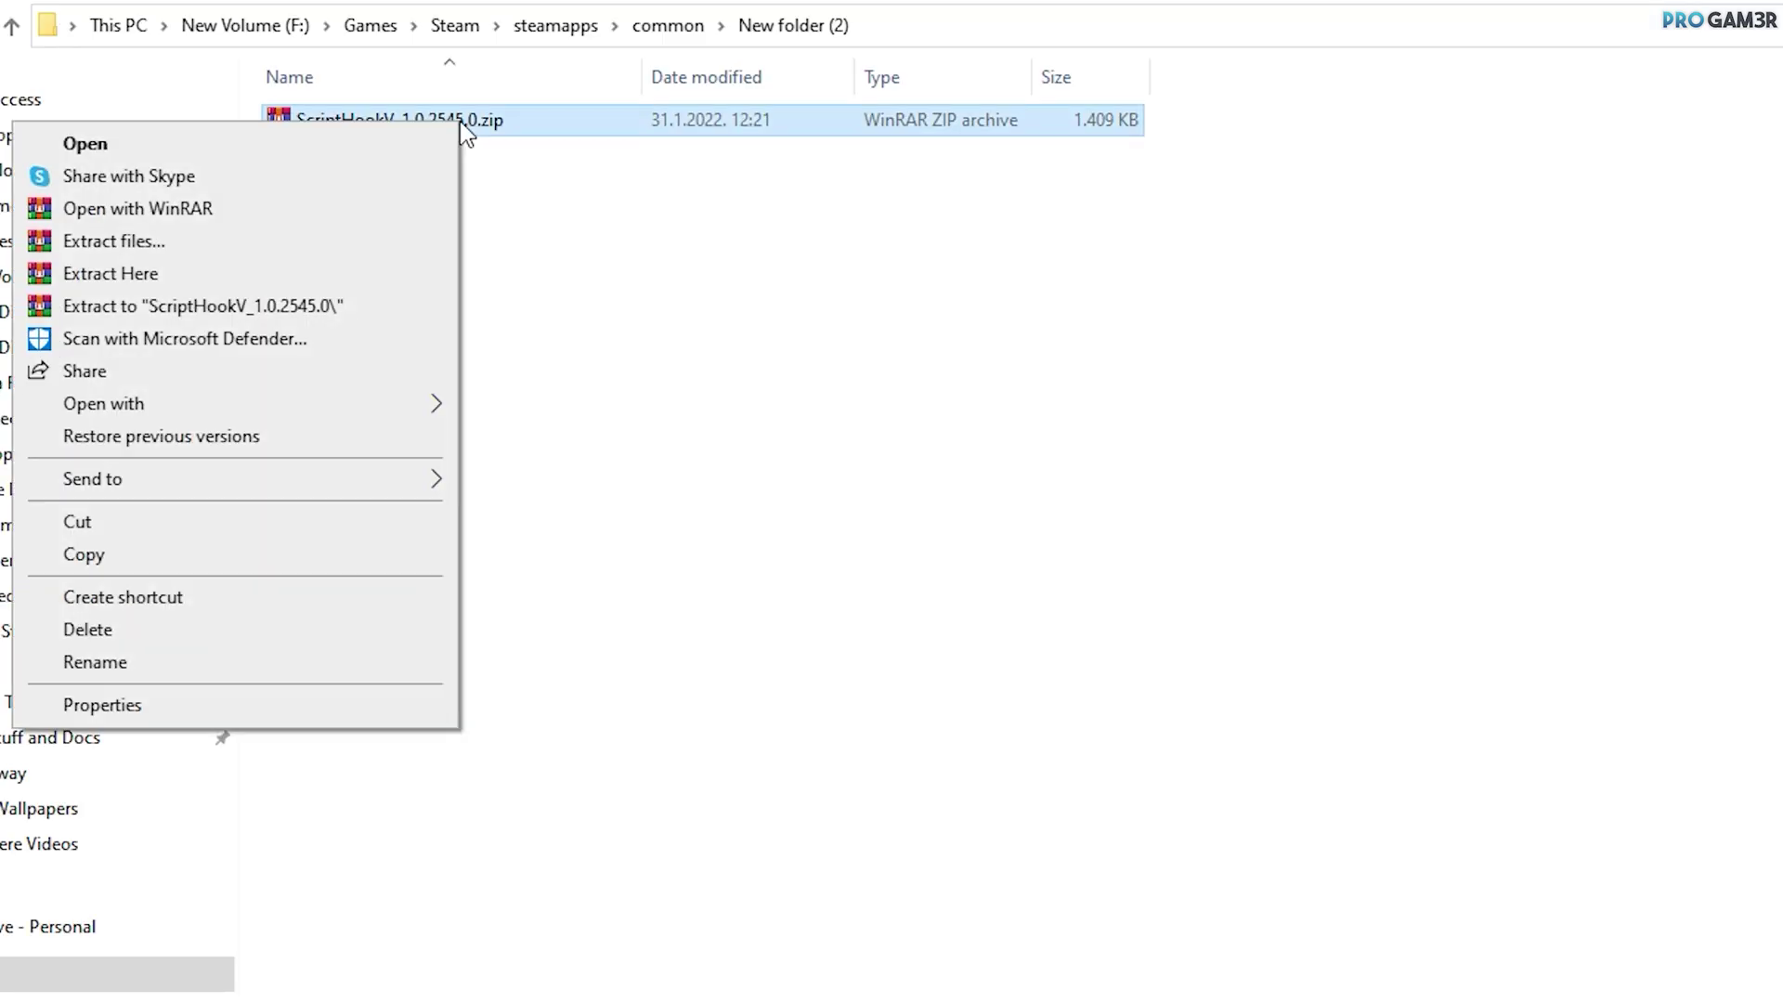
{"action": "left_click", "coordinate": [360, 275]}
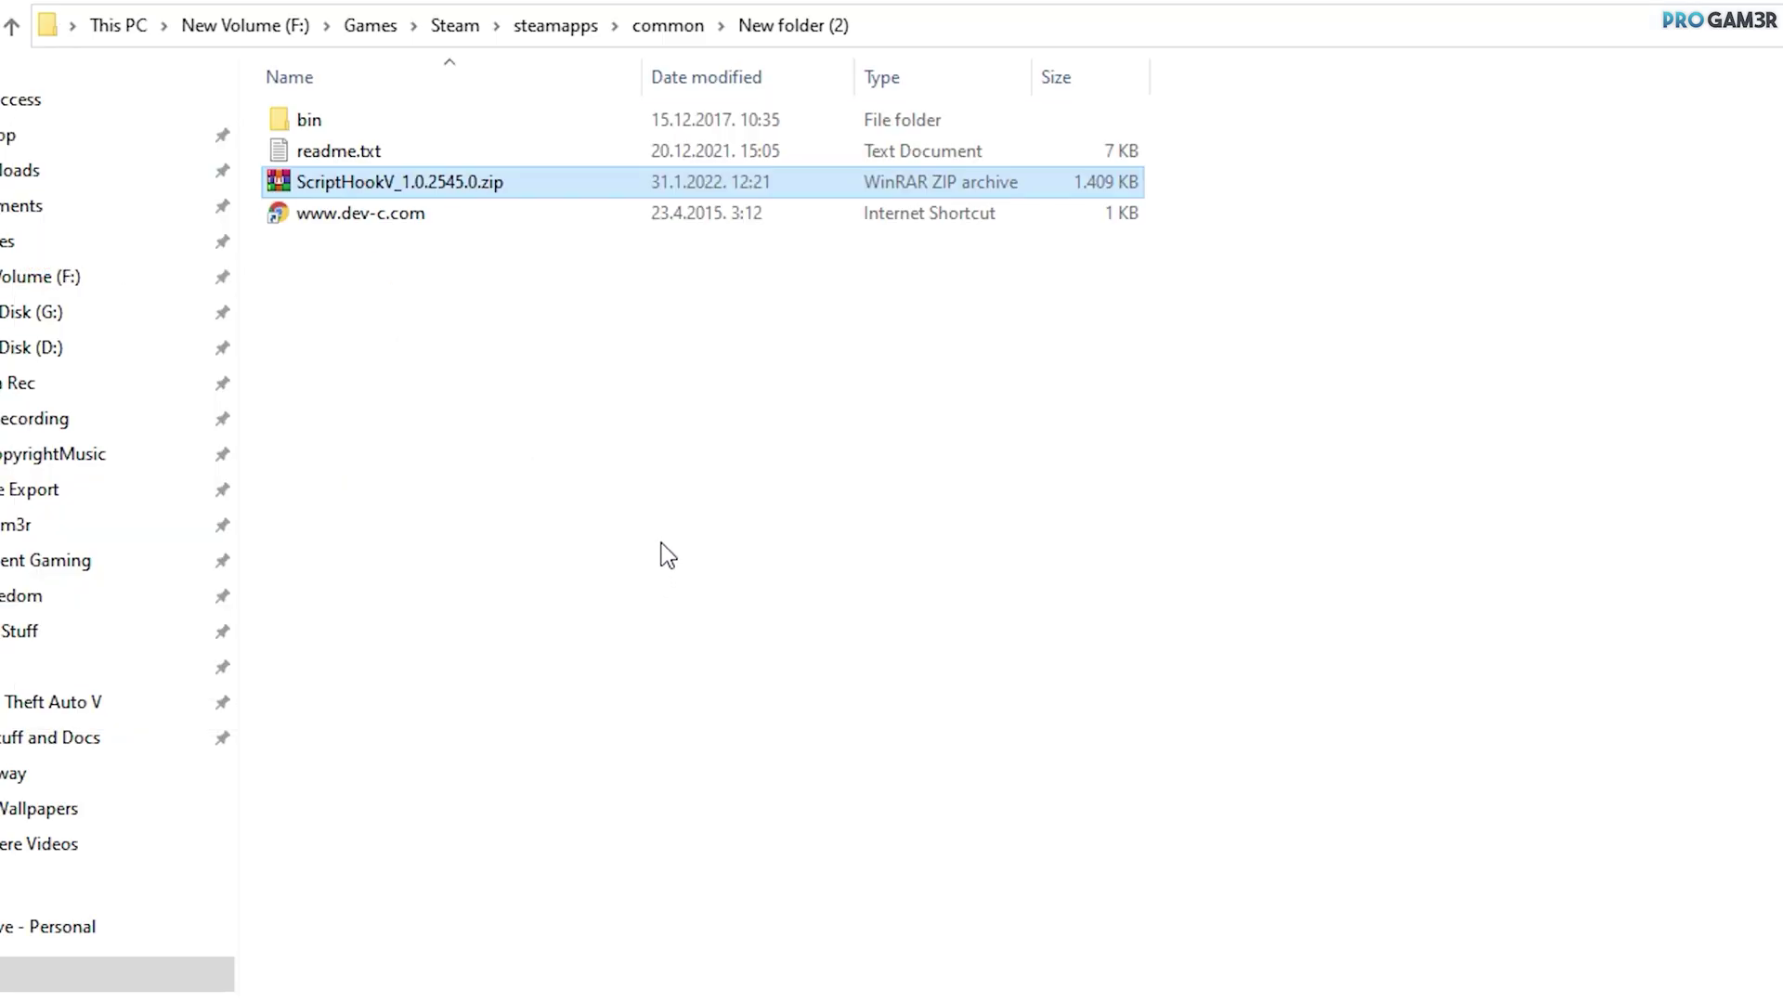
{"action": "left_click", "coordinate": [404, 287]}
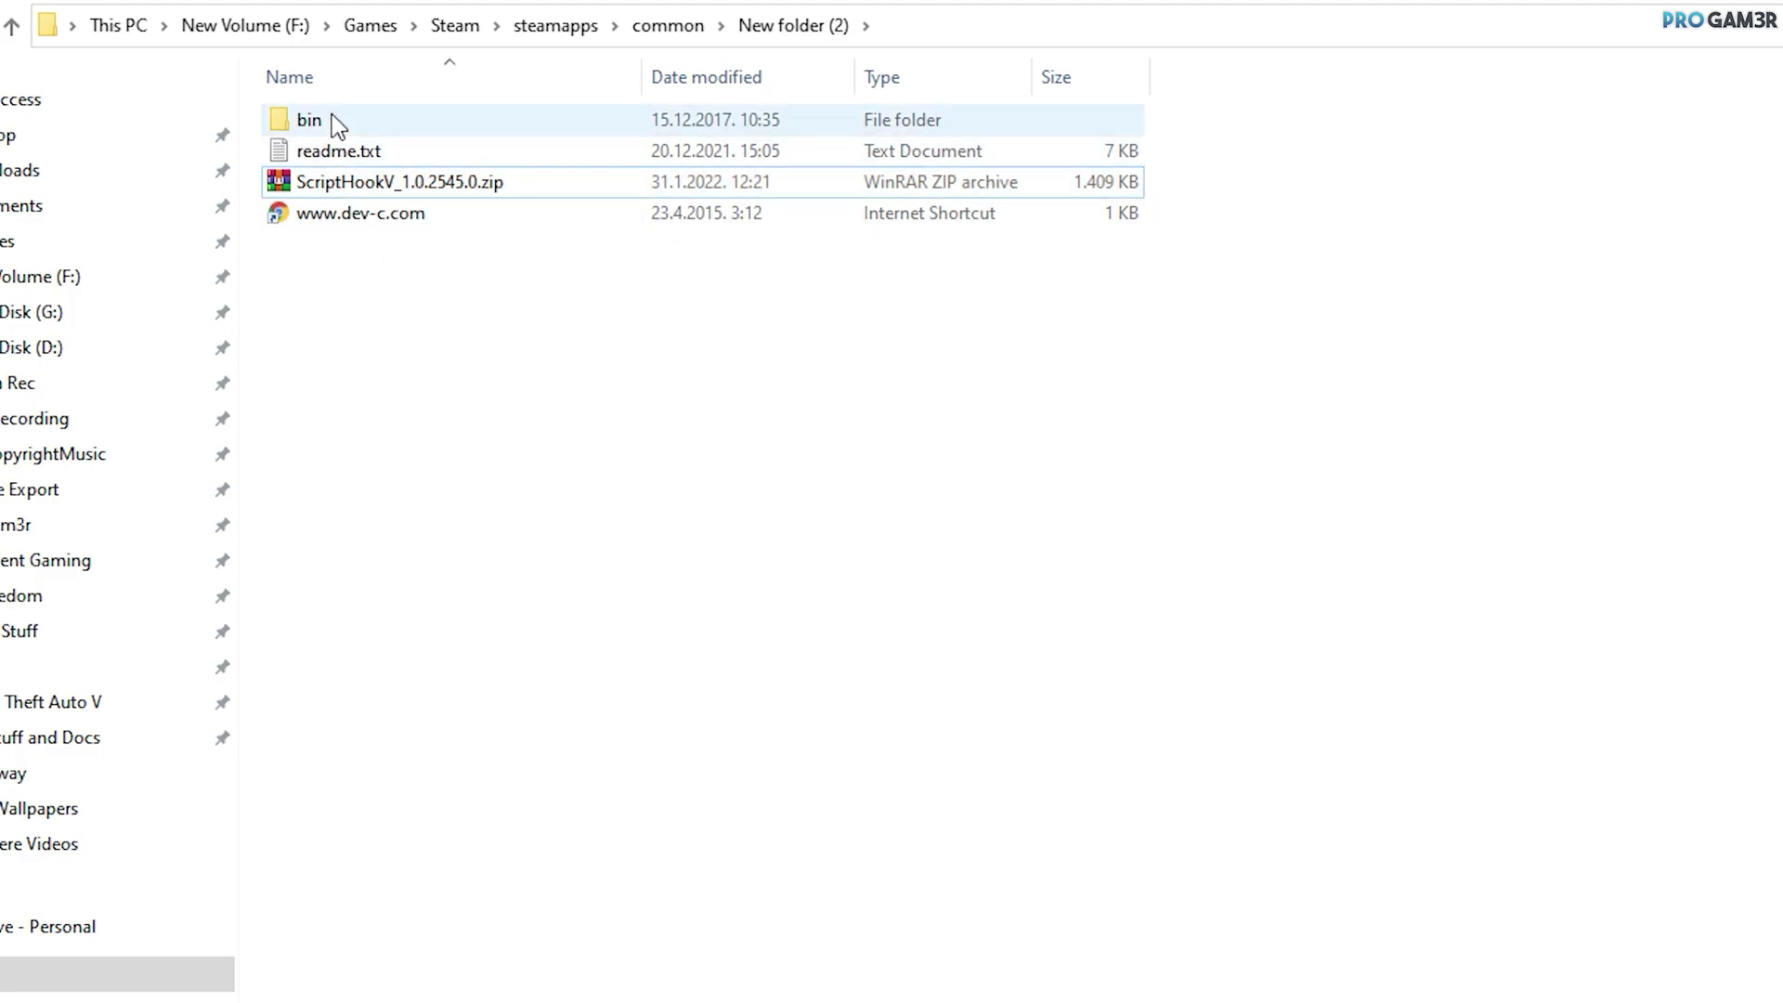
Copy dinput8.dll and ScriptHookV.dll from the bin folder and return to steamapps\common.
{"action": "double_click", "coordinate": [332, 119]}
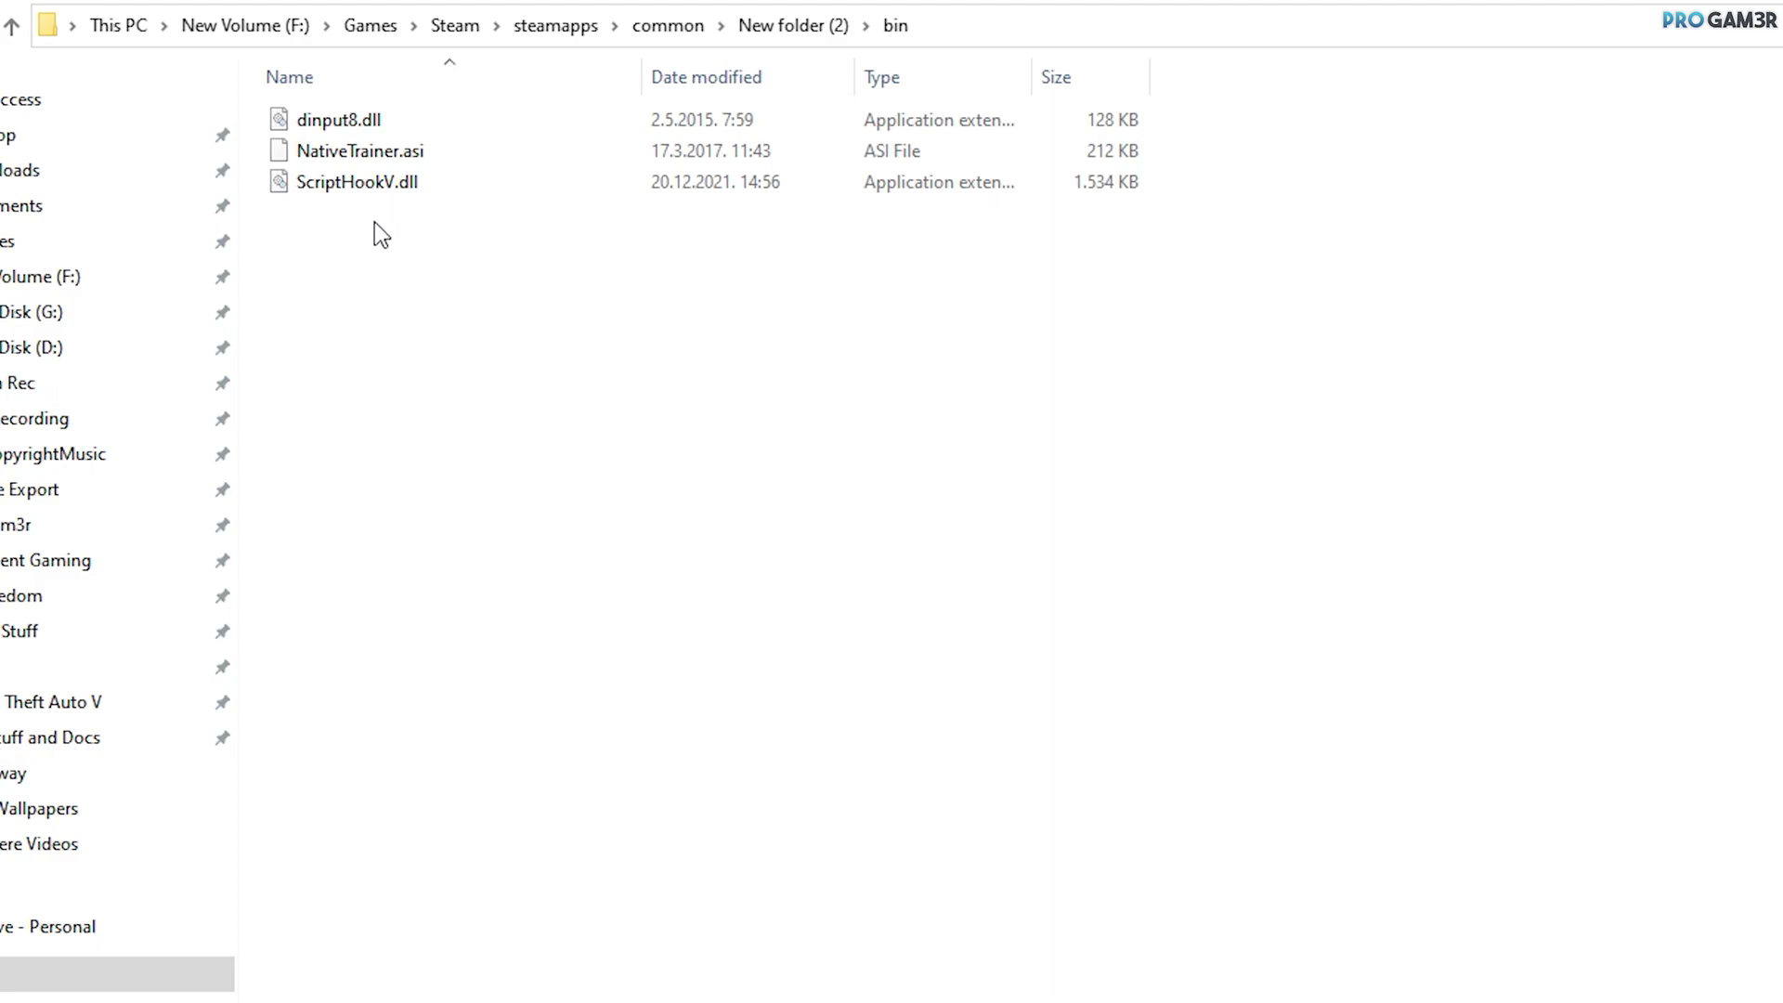
{"action": "left_click", "coordinate": [362, 119]}
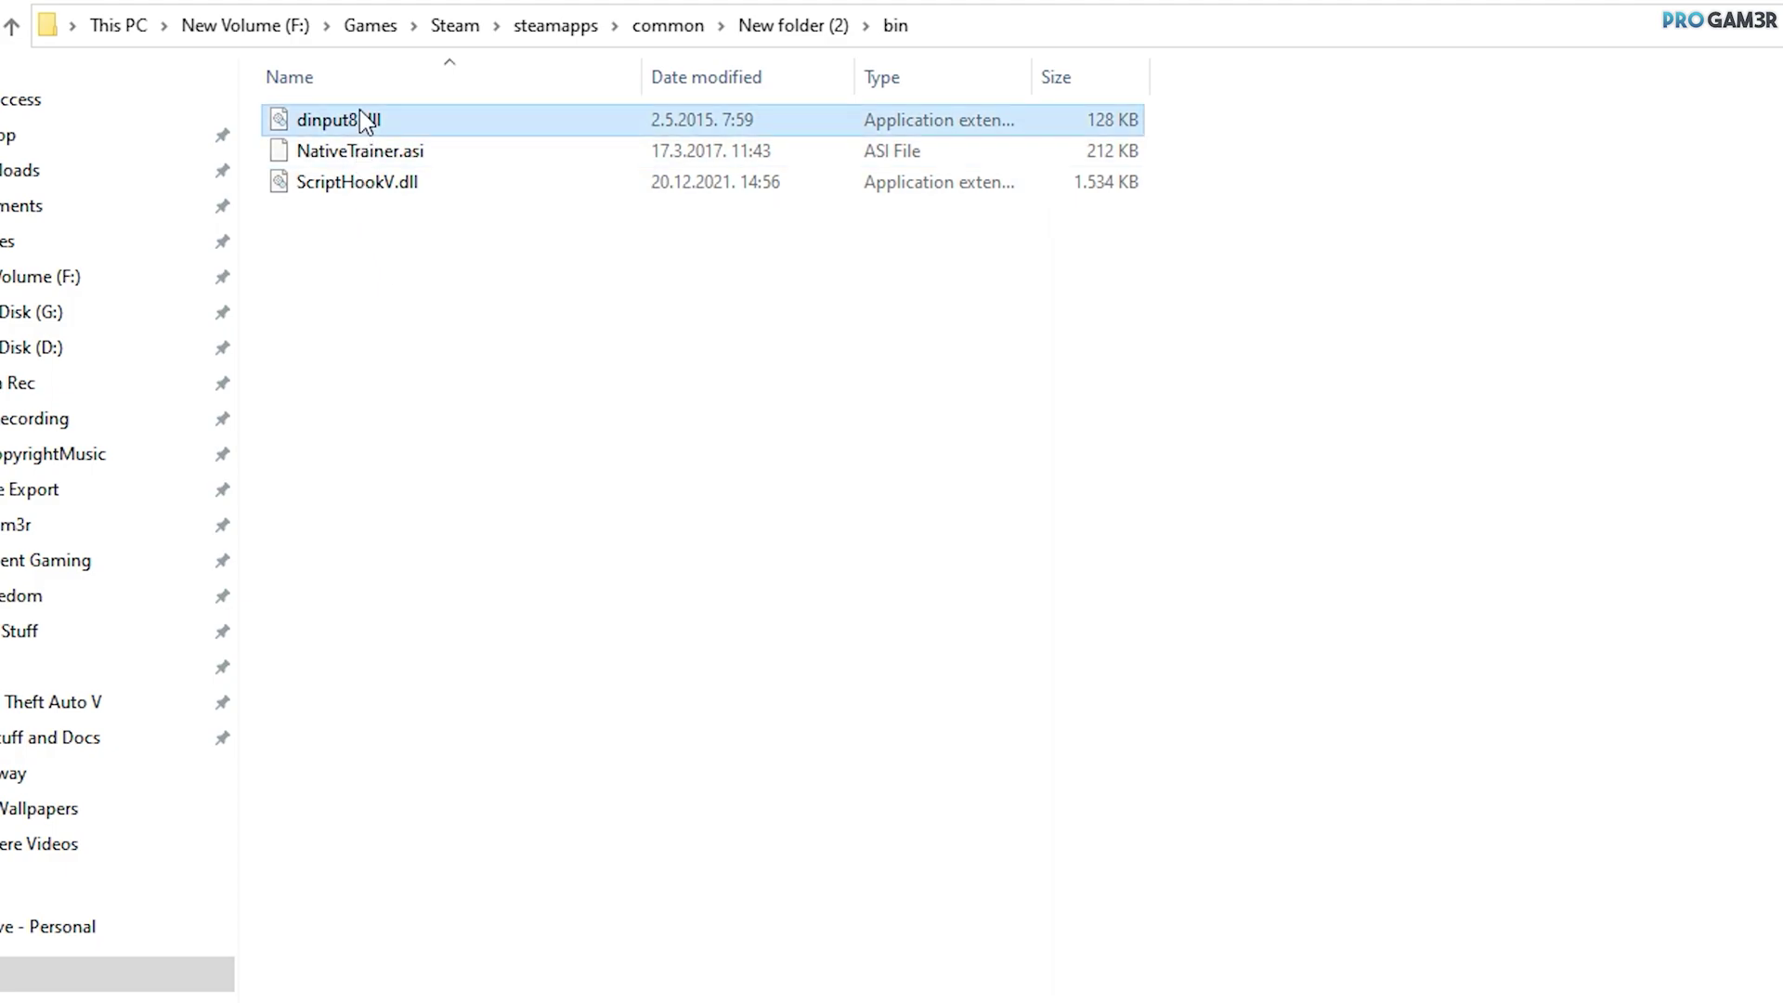
{"action": "left_click", "coordinate": [375, 186], "text": "ctrl"}
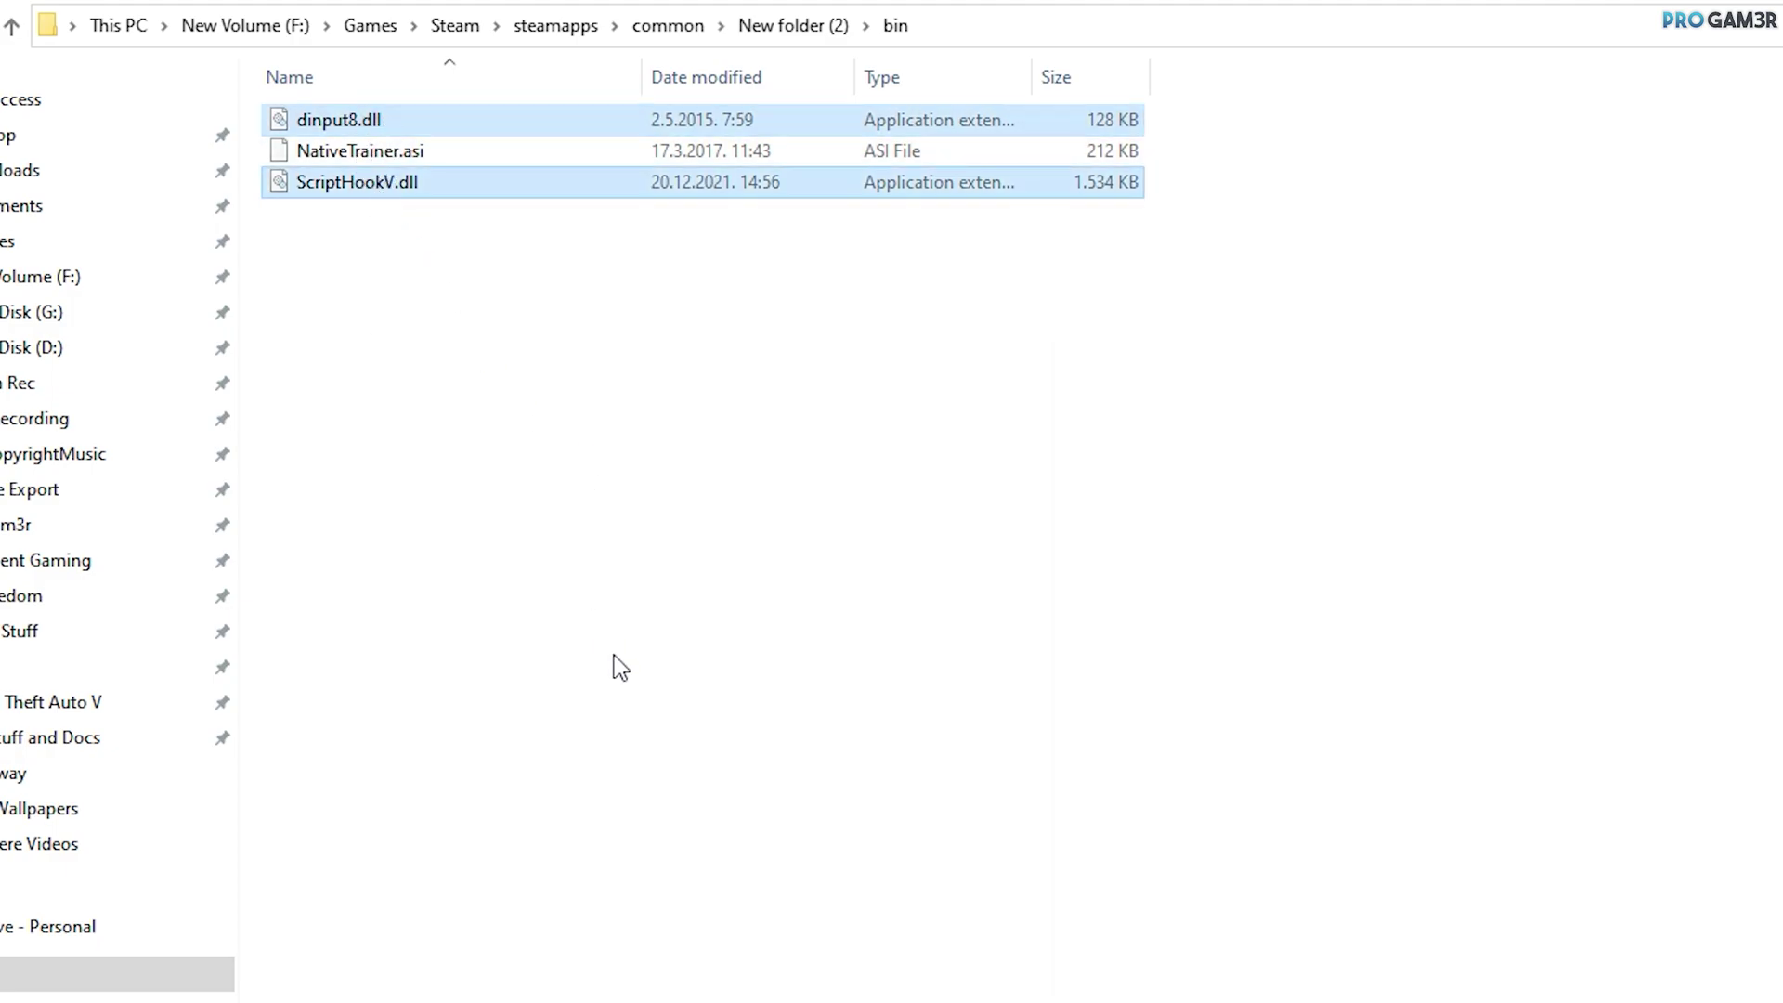
{"action": "right_click", "coordinate": [369, 191]}
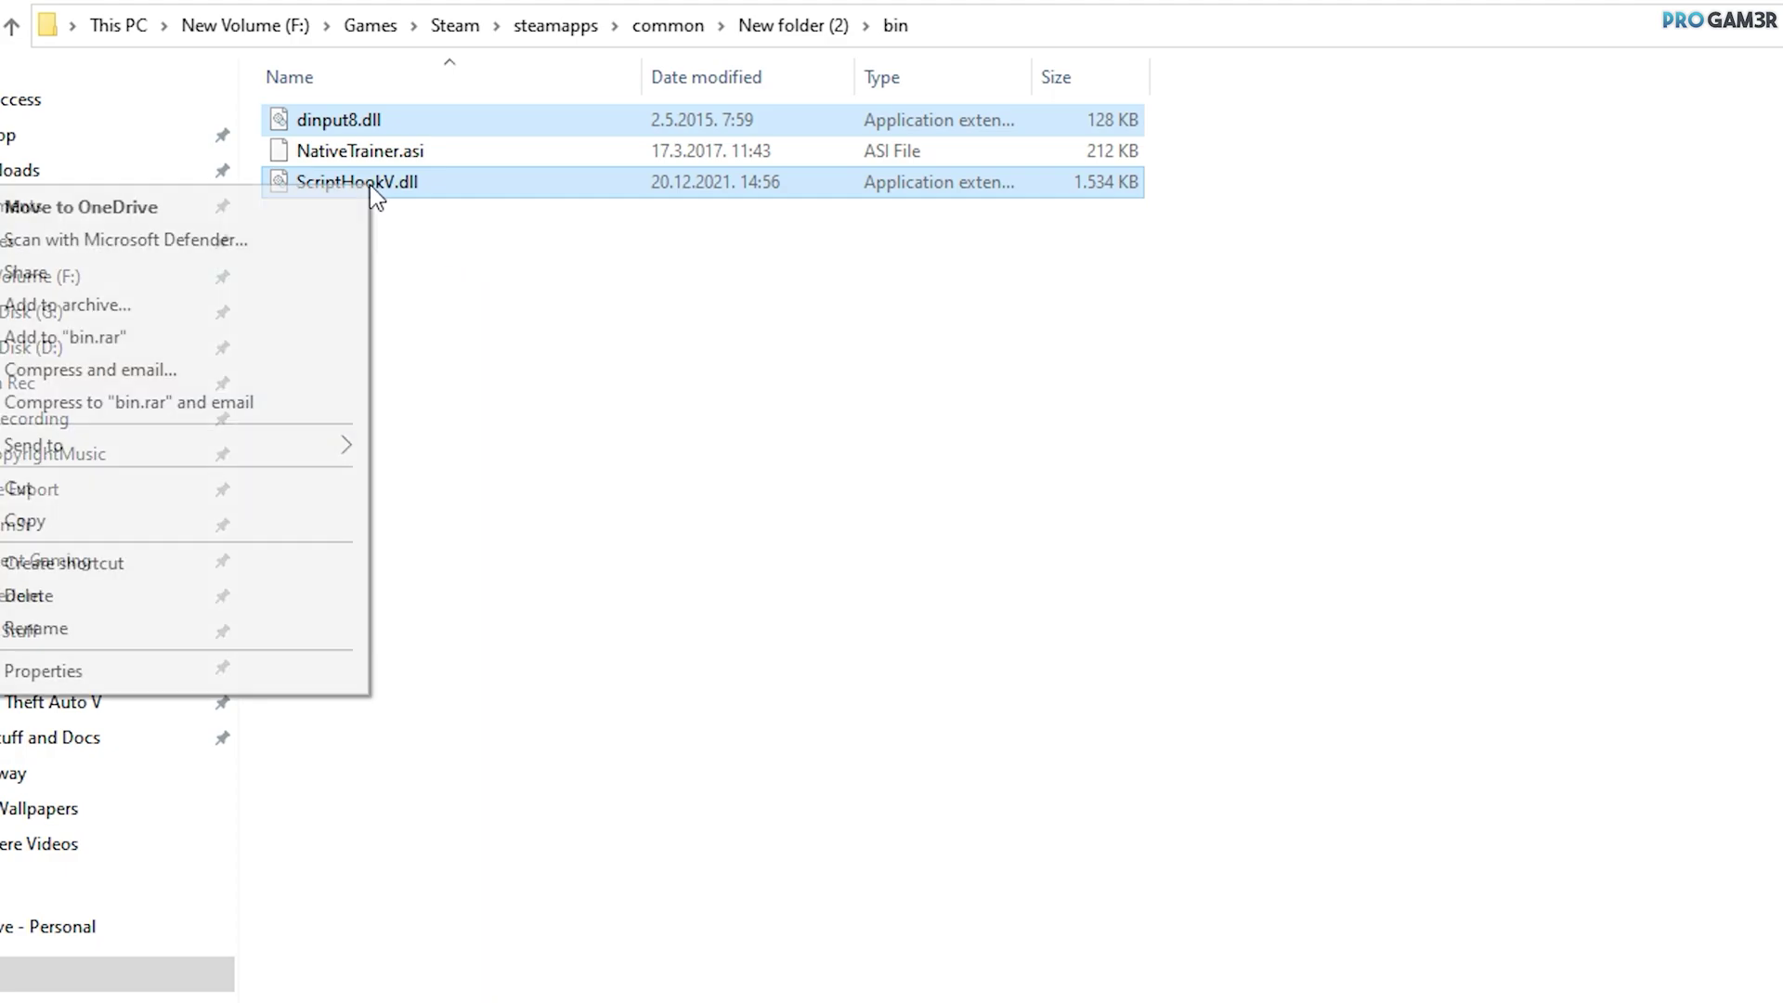
{"action": "left_click", "coordinate": [260, 516]}
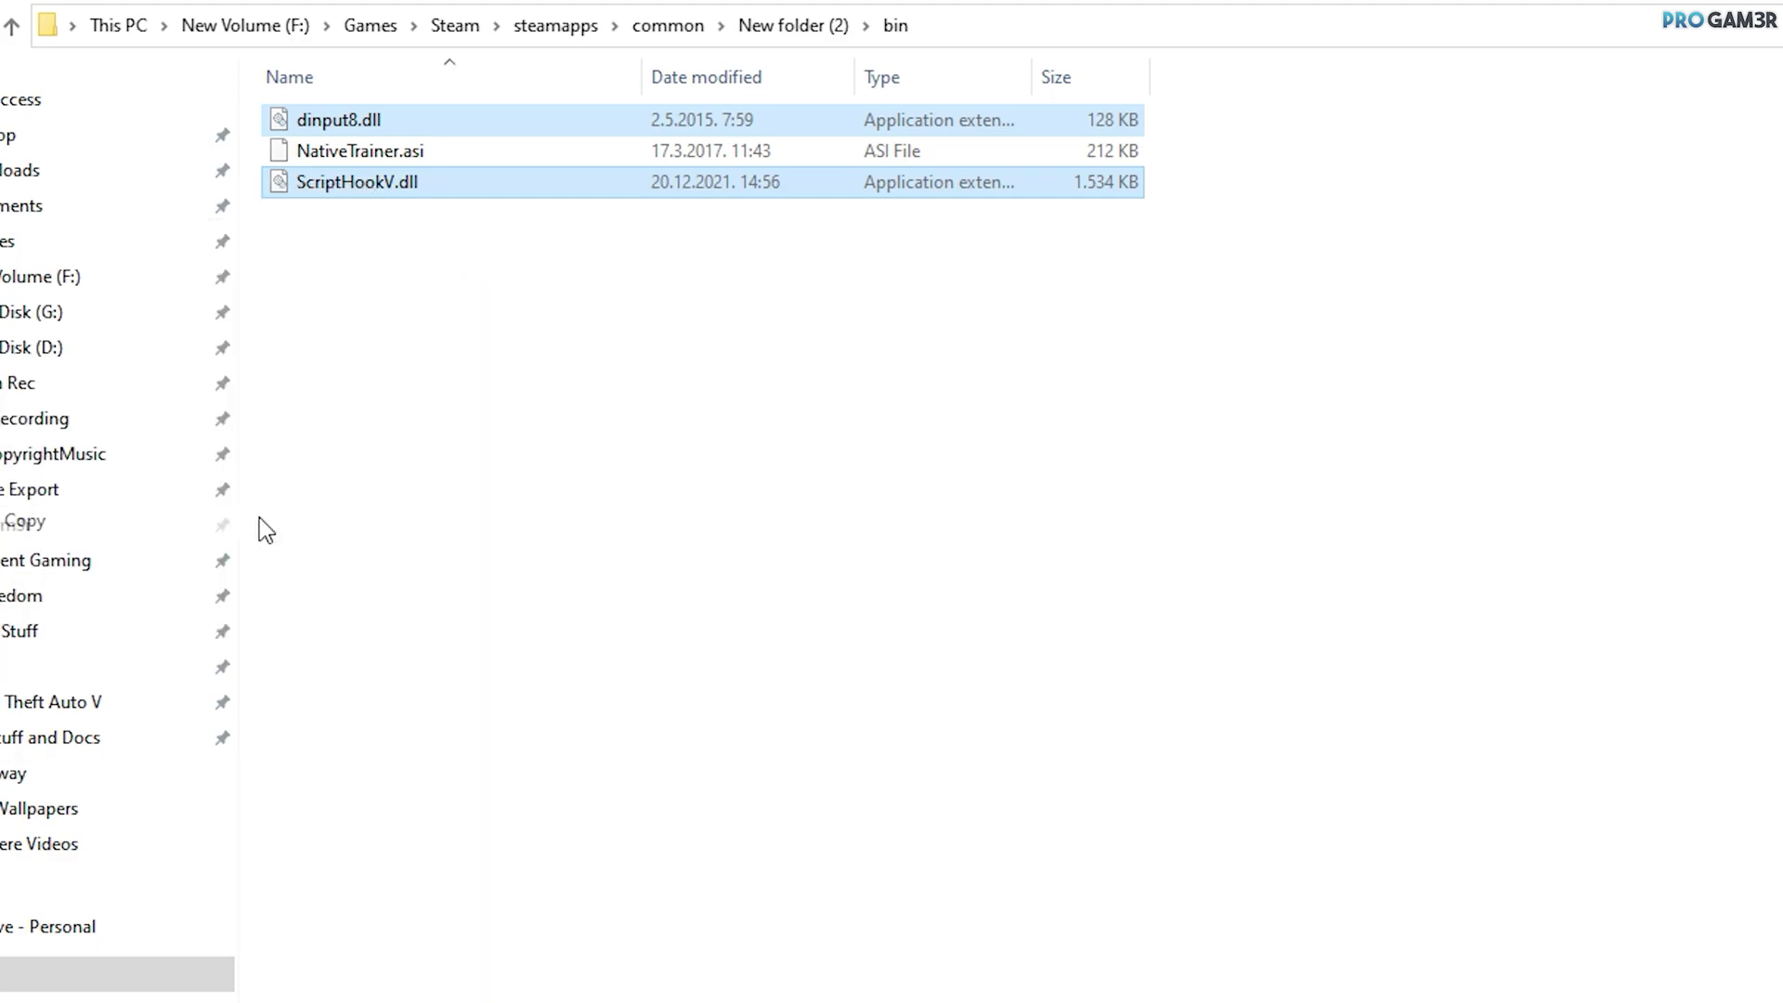
{"action": "left_click", "coordinate": [12, 27]}
{"action": "left_click", "coordinate": [12, 28]}
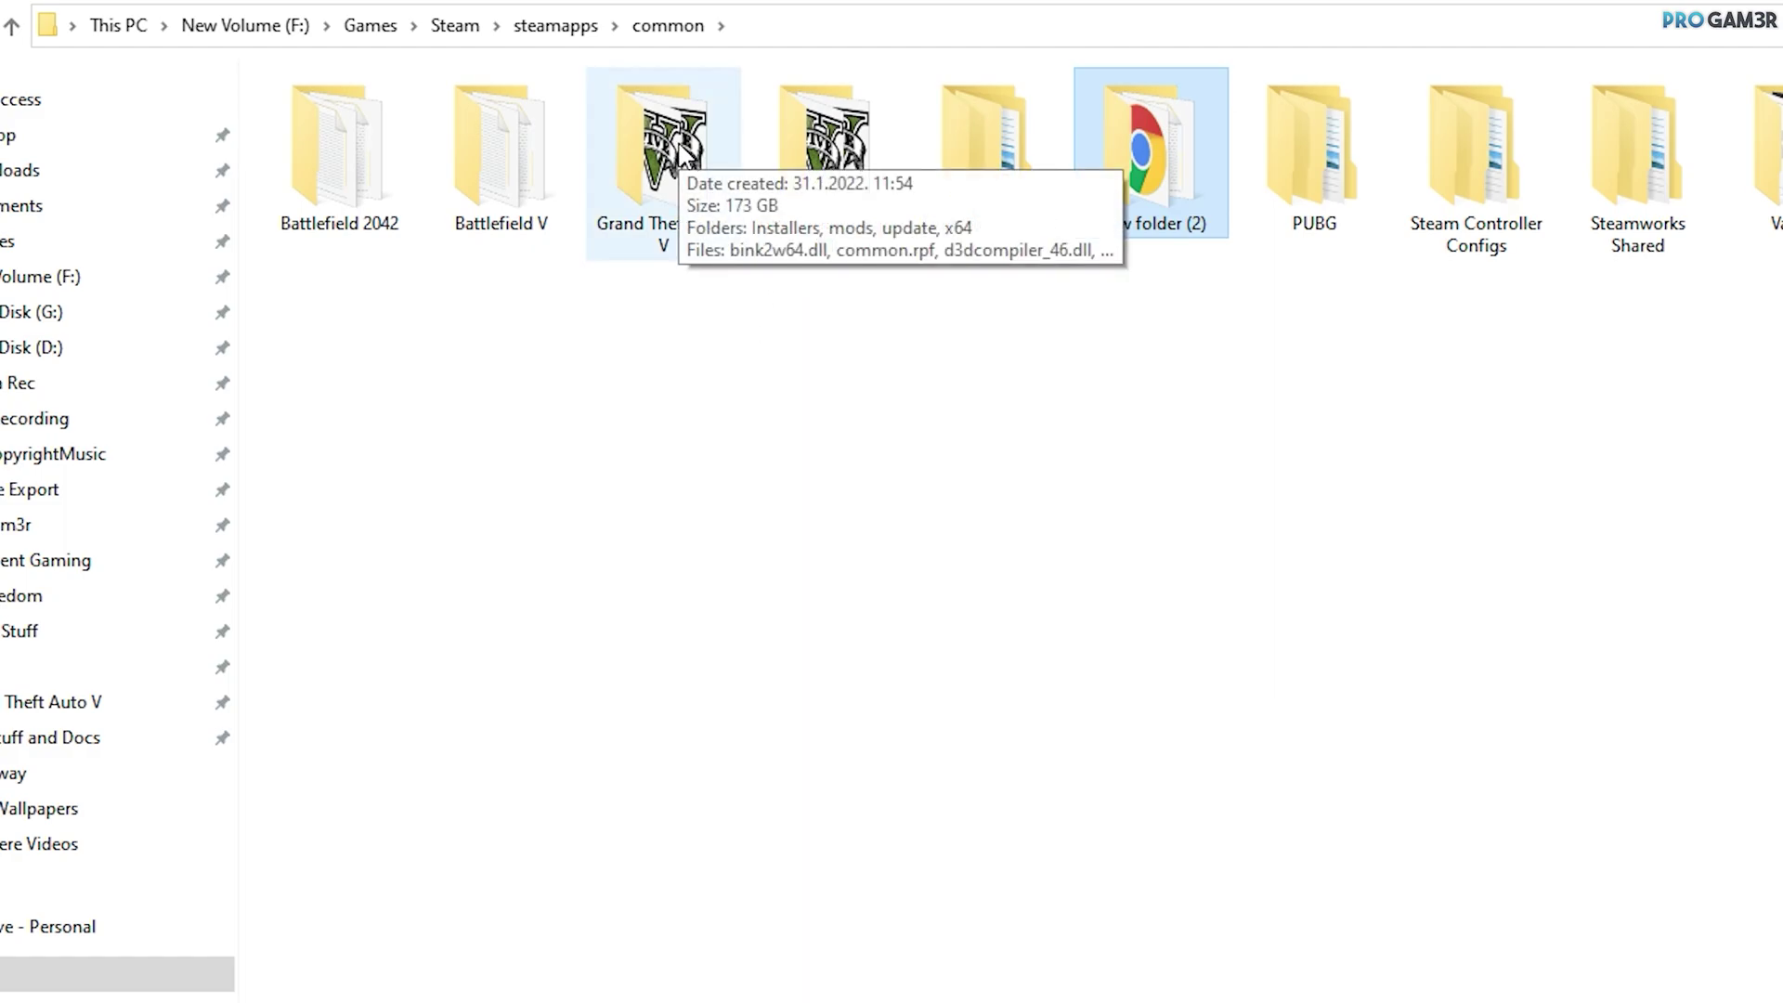
Paste dinput8.dll and ScriptHookV.dll into the Grand Theft Auto V folder beside GTA5.exe.
{"action": "double_click", "coordinate": [676, 158]}
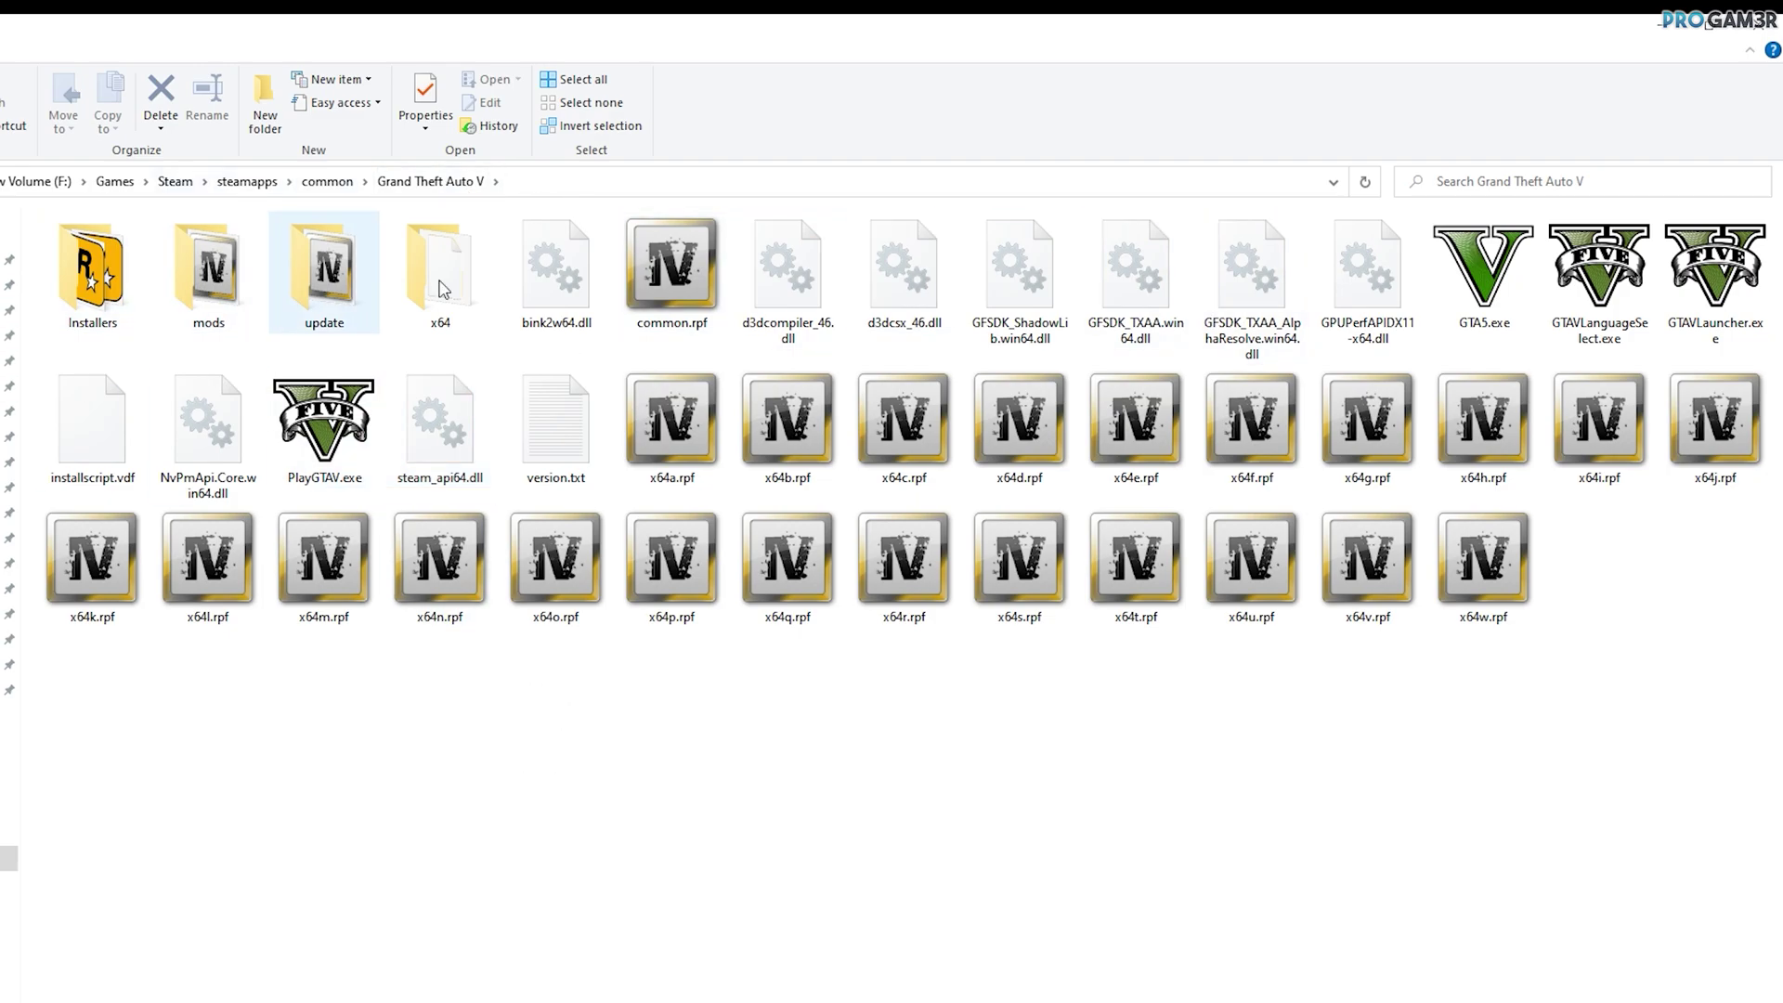
{"action": "right_click", "coordinate": [490, 708]}
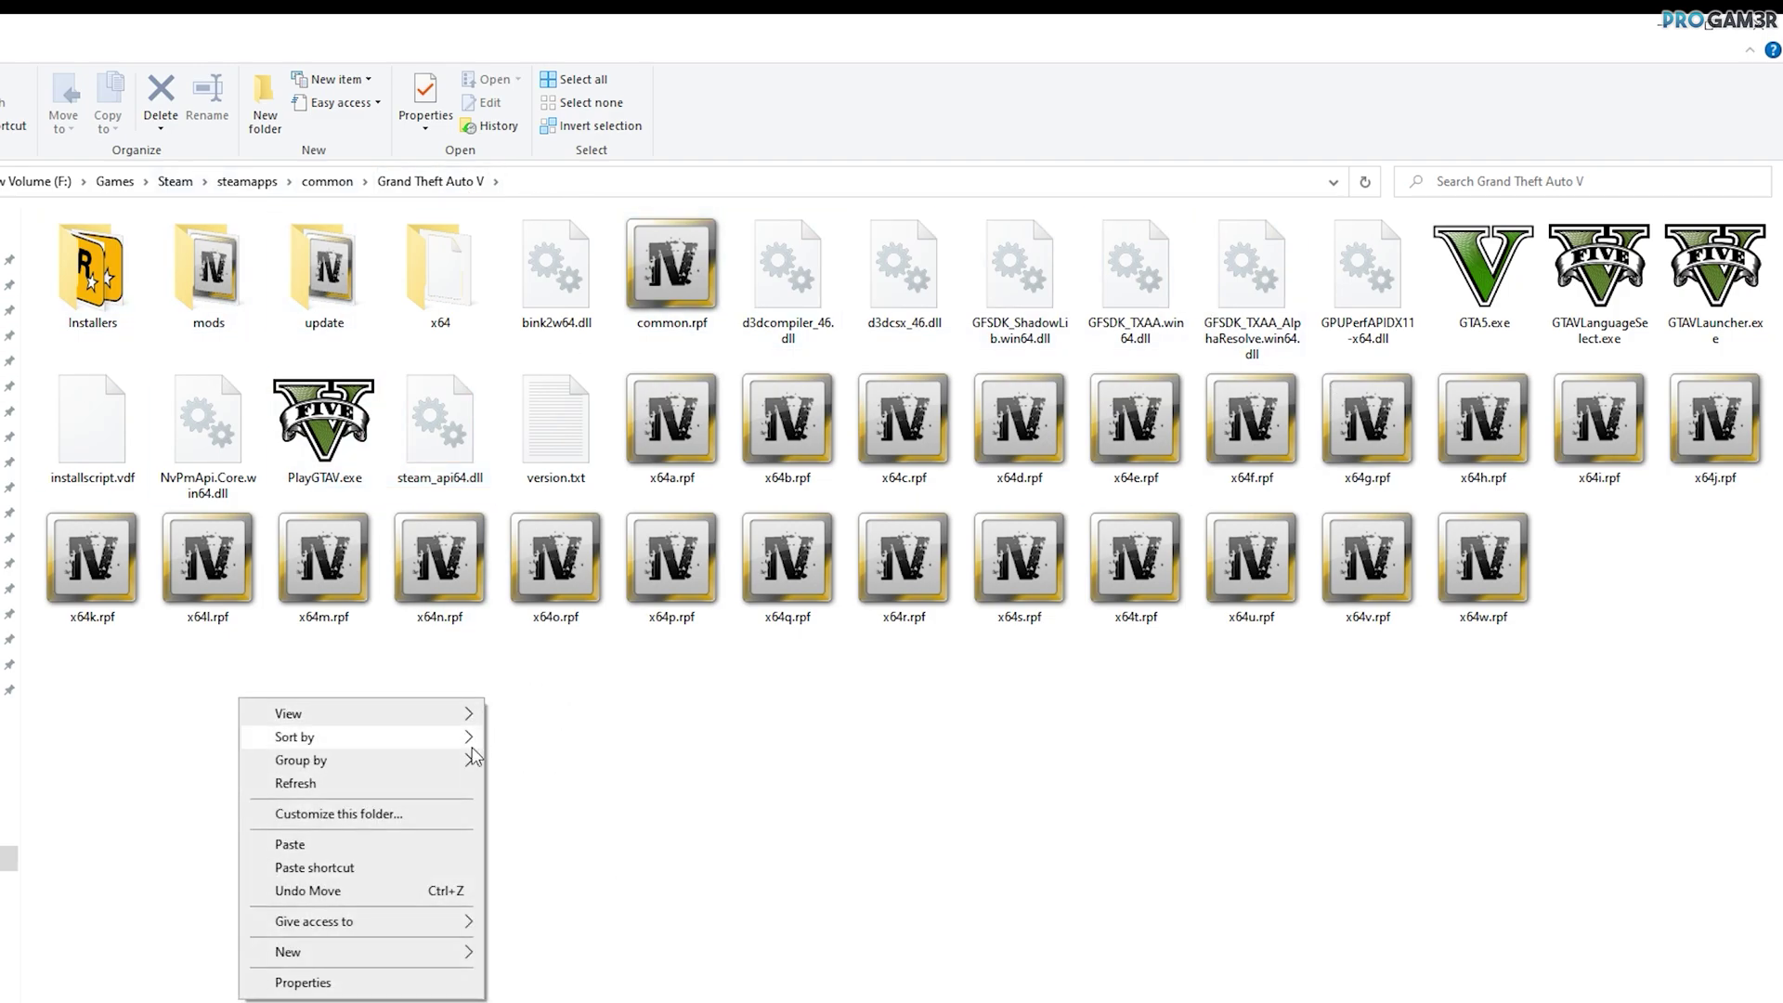
{"action": "left_click", "coordinate": [444, 847]}
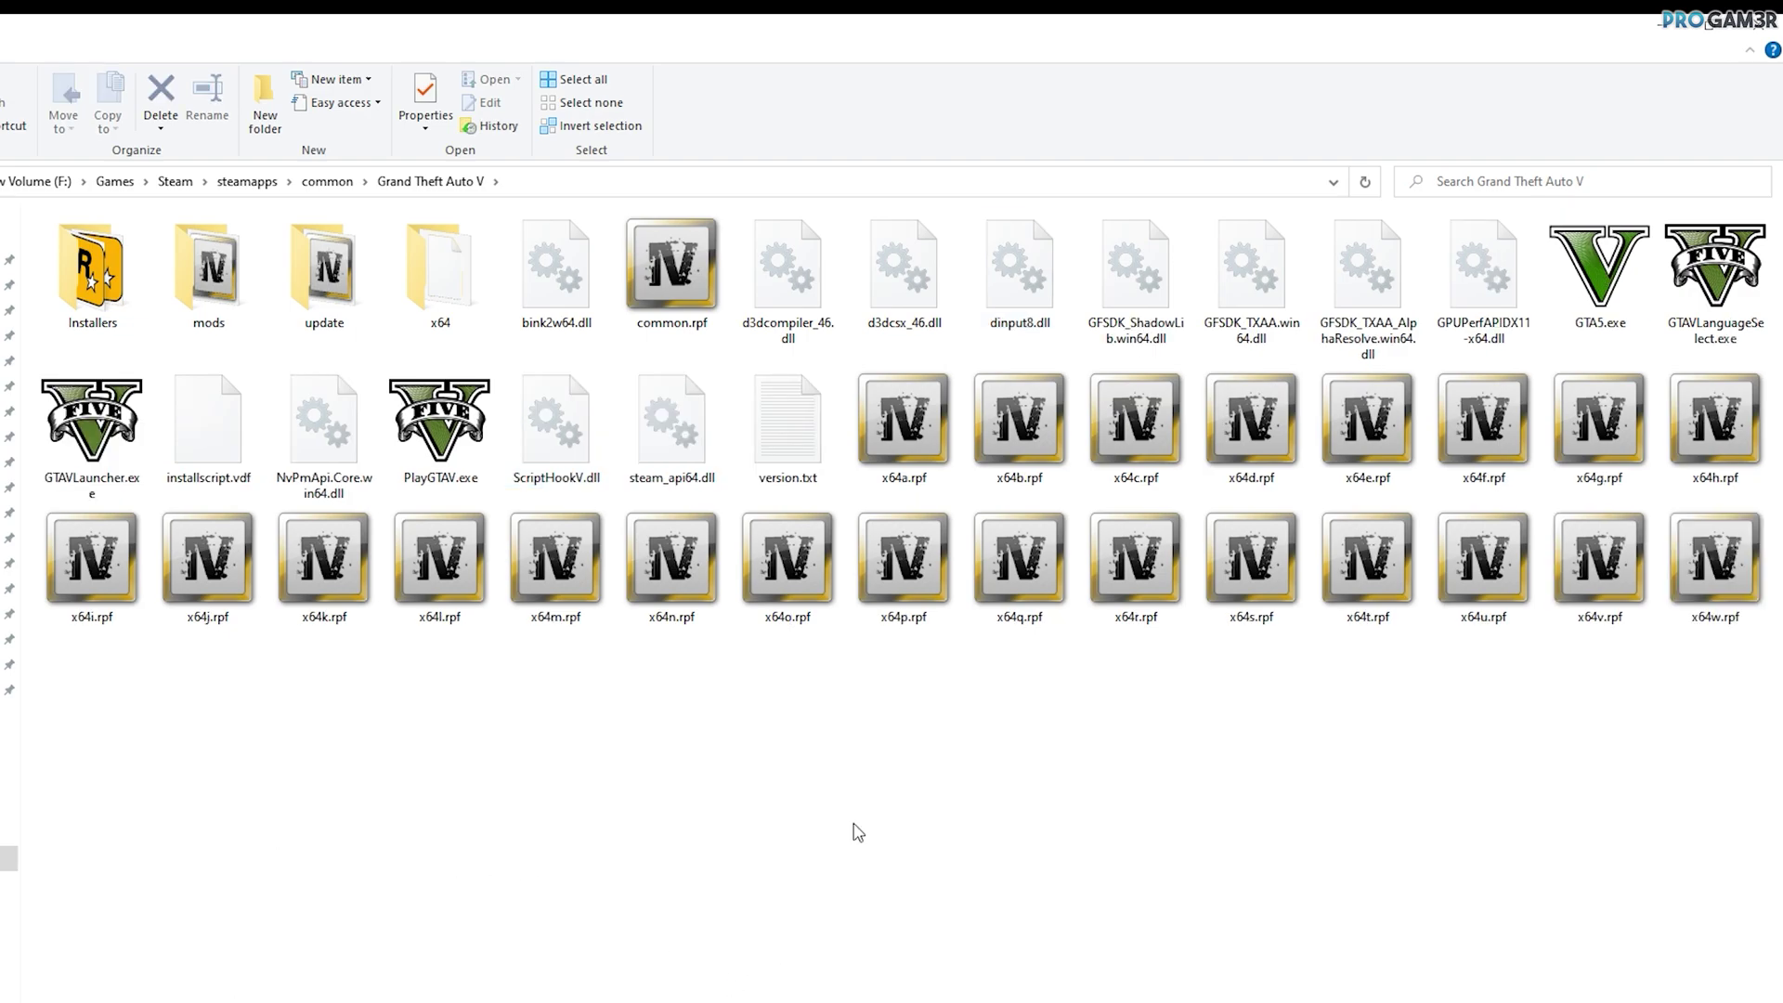